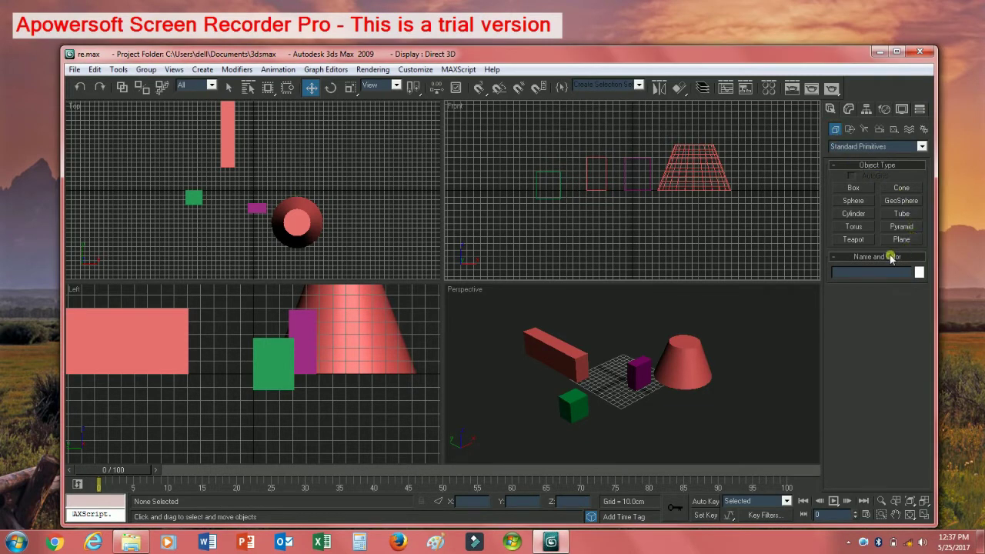
Create three-sided Cone02 in Perspective: radius 1 106.193cm, radius 2 163.12cm, height 116.865cm.
left_click(853, 187)
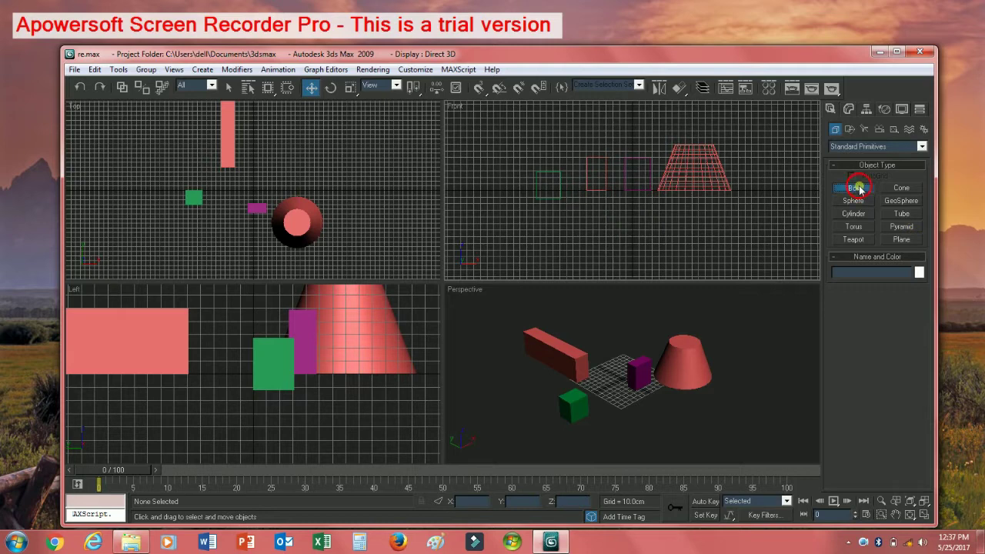
left_click(898, 189)
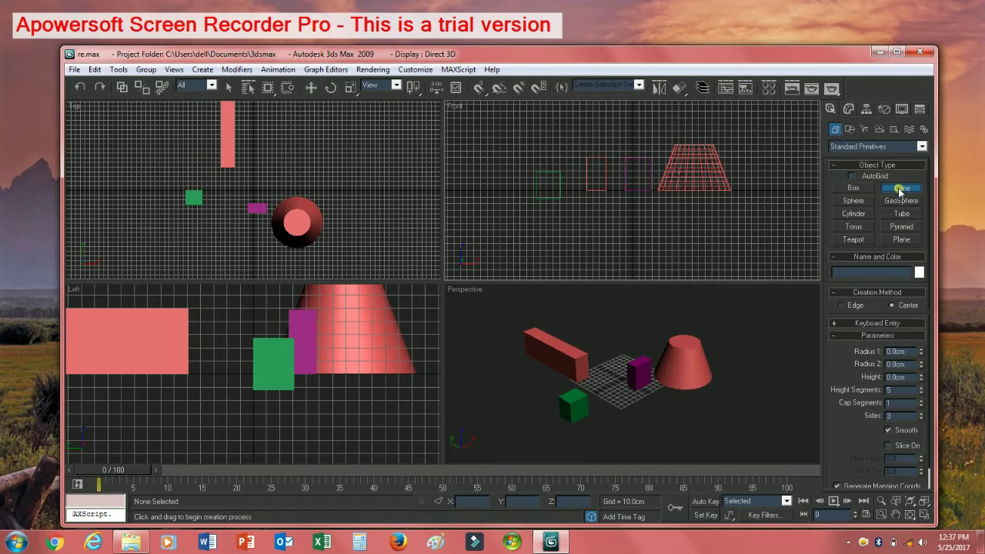
left_click_drag(651, 398, 689, 383)
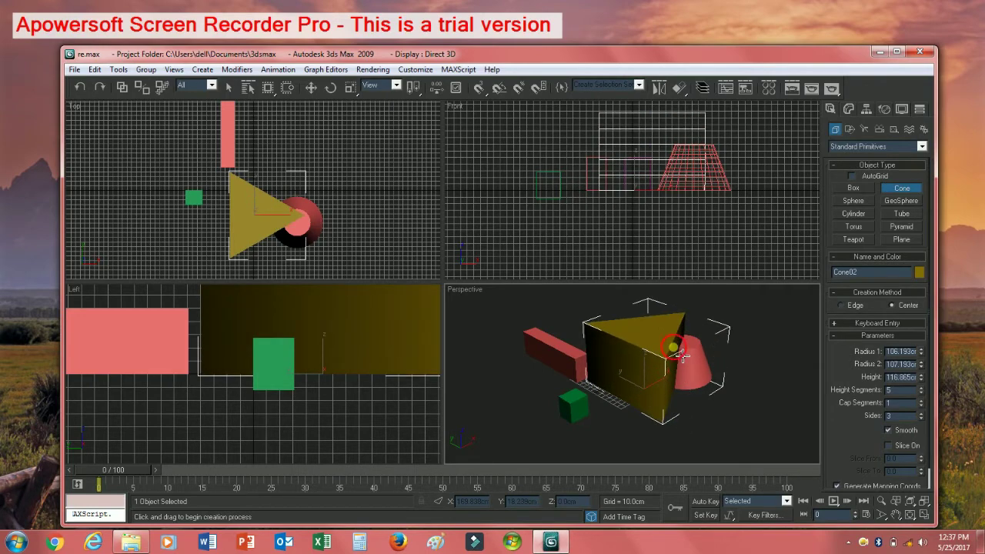
left_click(681, 355)
left_click(849, 112)
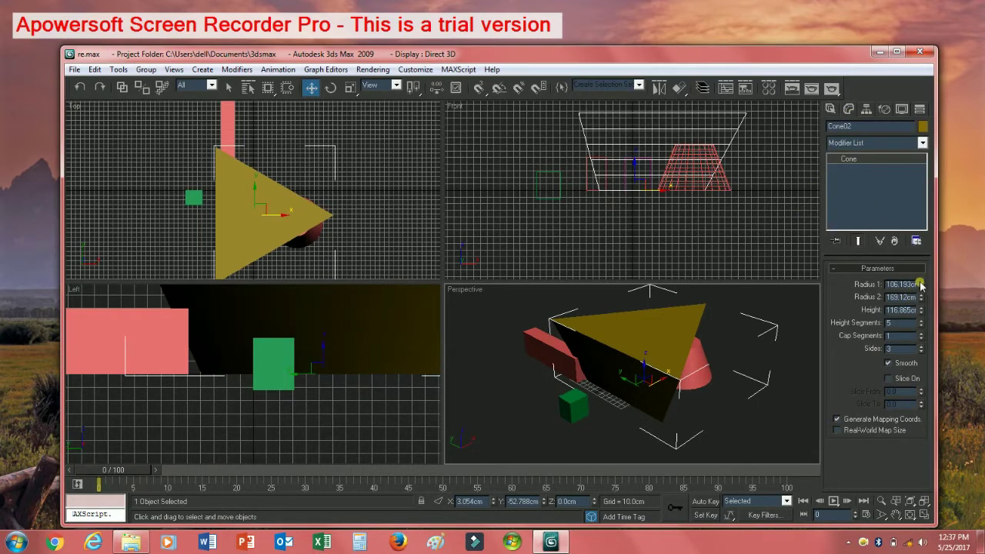
Raise Cone02's Radius 1 to 135.927cm and height to 147.25cm, and set Sides to 4 with Smooth on.
mouse_move(920, 285)
left_mouse_down()
mouse_move(921, 241)
mouse_move(922, 303)
mouse_move(920, 285)
left_mouse_up()
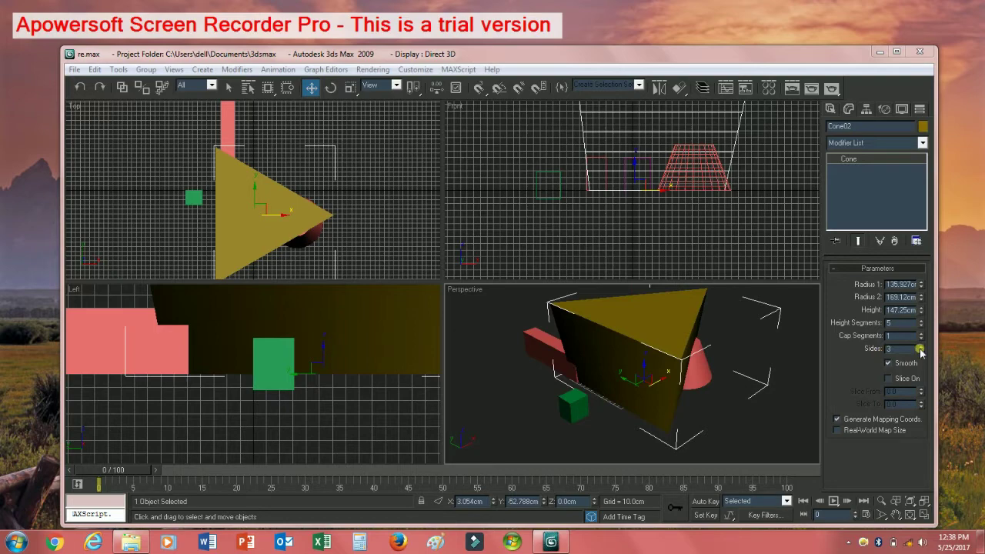
mouse_move(921, 349)
left_mouse_down()
mouse_move(923, 331)
mouse_move(931, 350)
left_mouse_up()
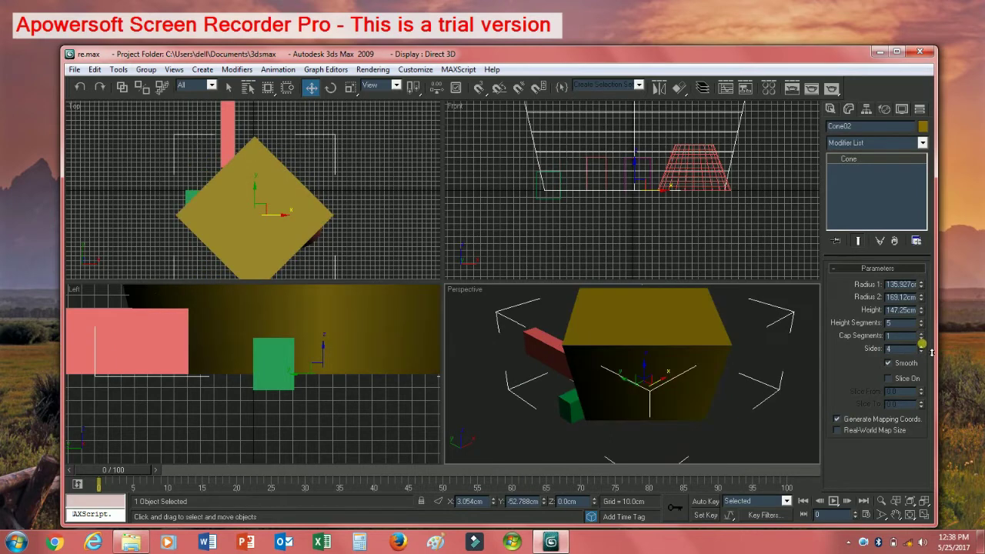
left_click(888, 363)
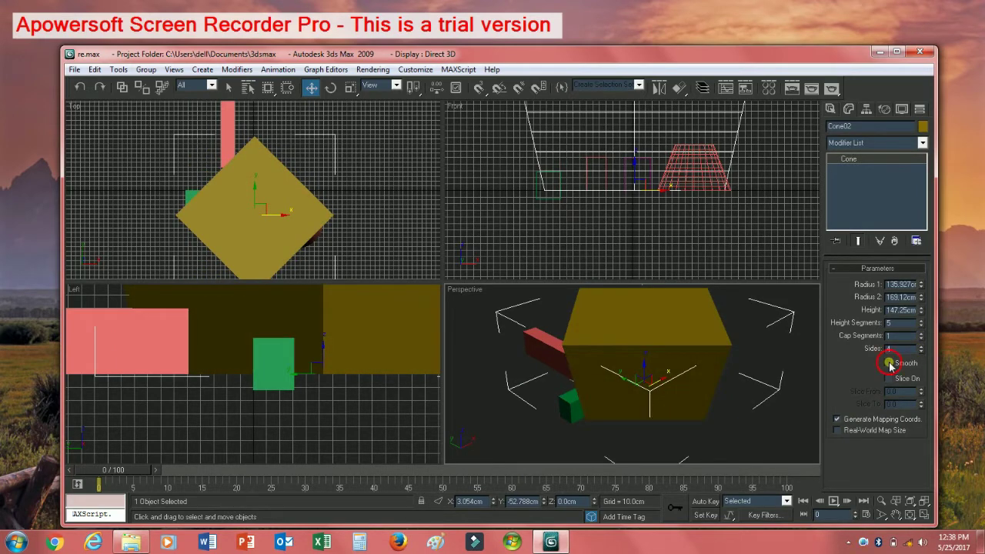
left_click(889, 363)
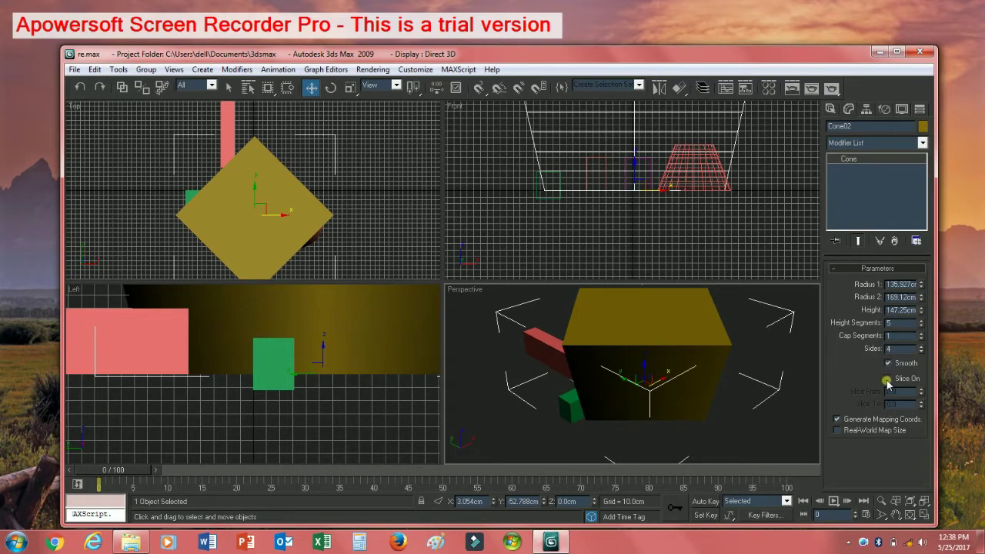
Turn on Slice for Cone02 with Slice From 217.5 and Slice To 42.5.
left_click(887, 380)
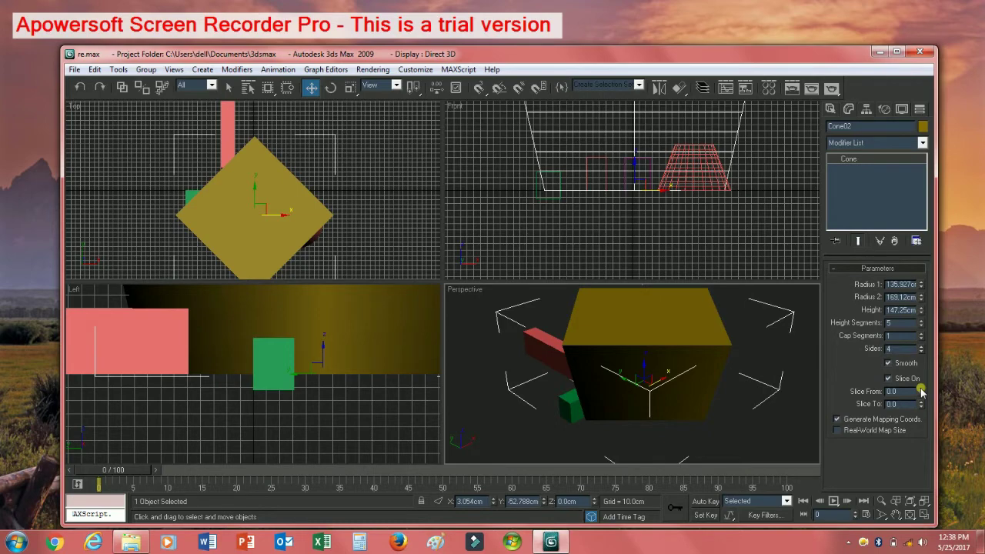
left_click_drag(922, 392, 866, 121)
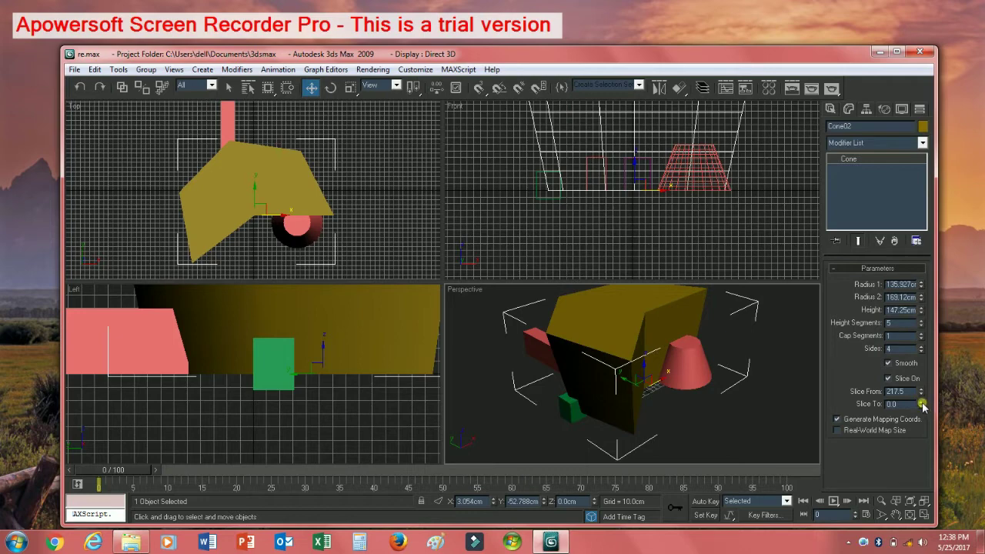
left_click_drag(921, 404, 924, 454)
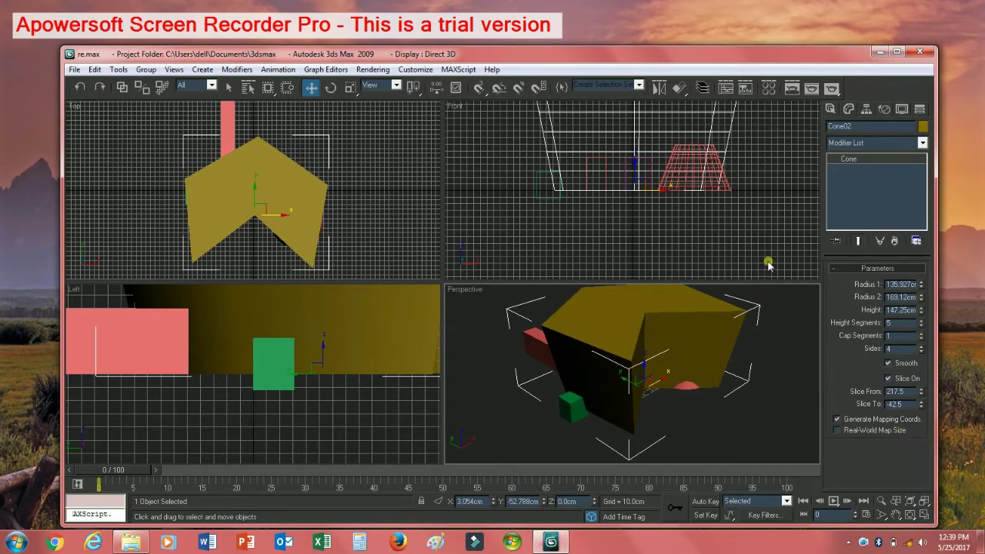
left_click(830, 110)
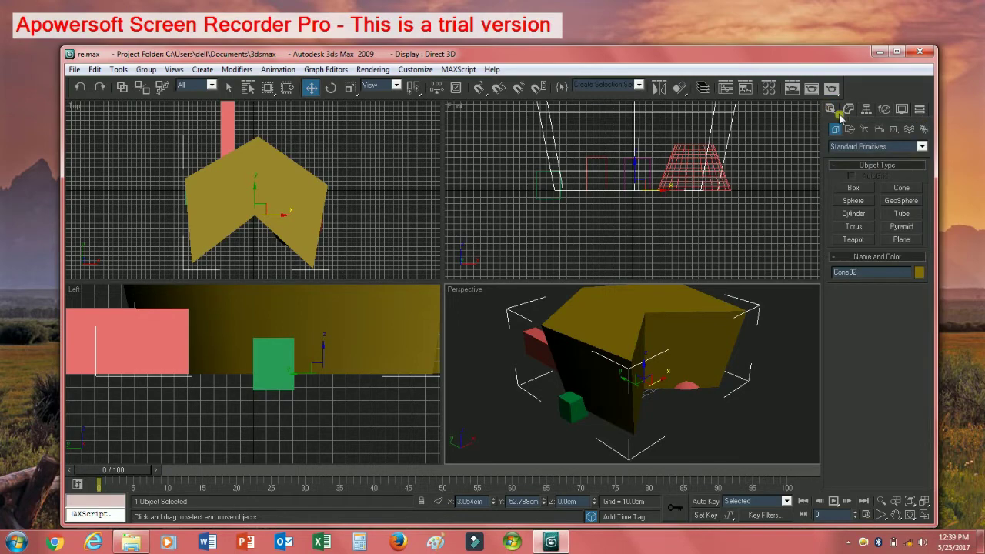
Create two spheres, a green one in the Front view and a pink one in the Top view.
left_click(853, 200)
left_click_drag(705, 189, 696, 138)
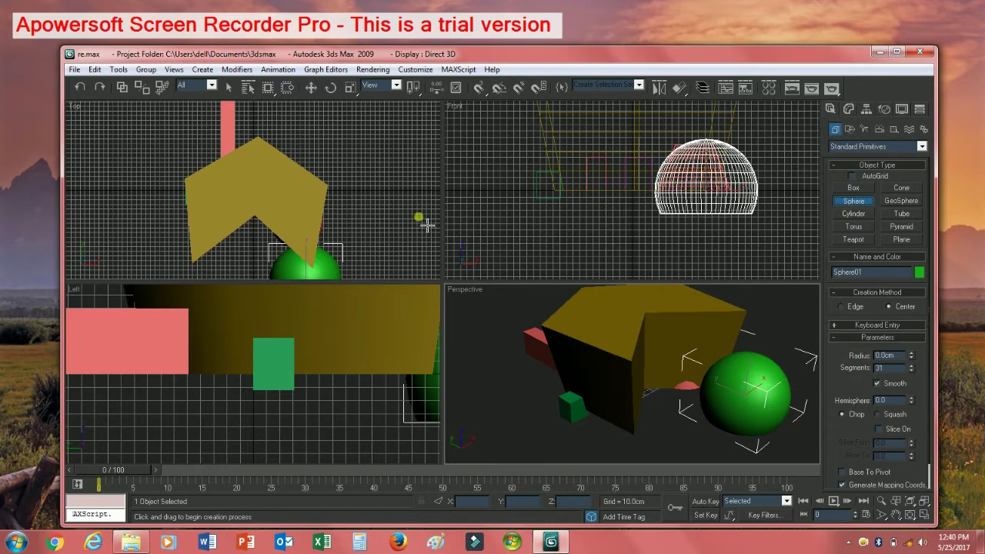
left_click_drag(377, 197, 407, 187)
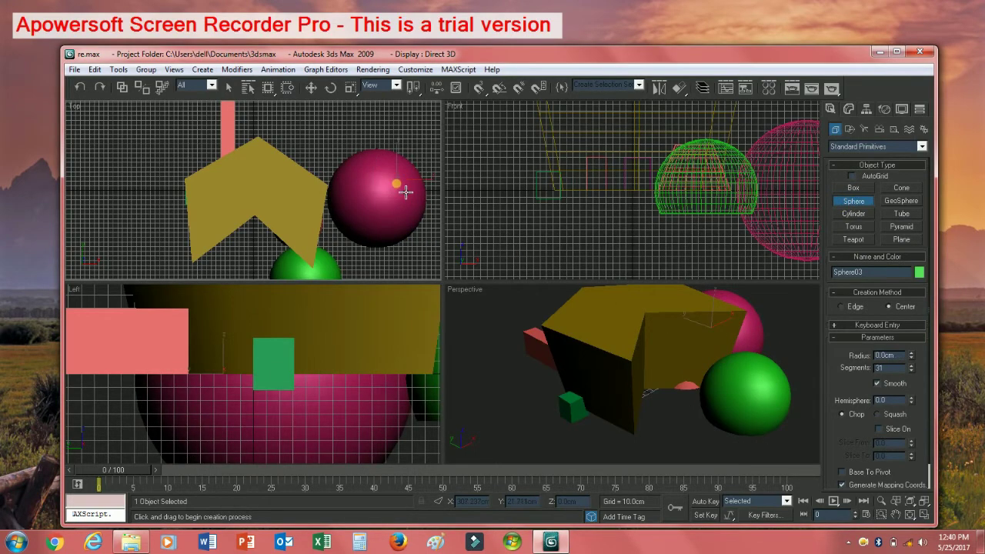
Cut the pink sphere into a partial hemisphere, keeping Smooth on.
left_click(848, 109)
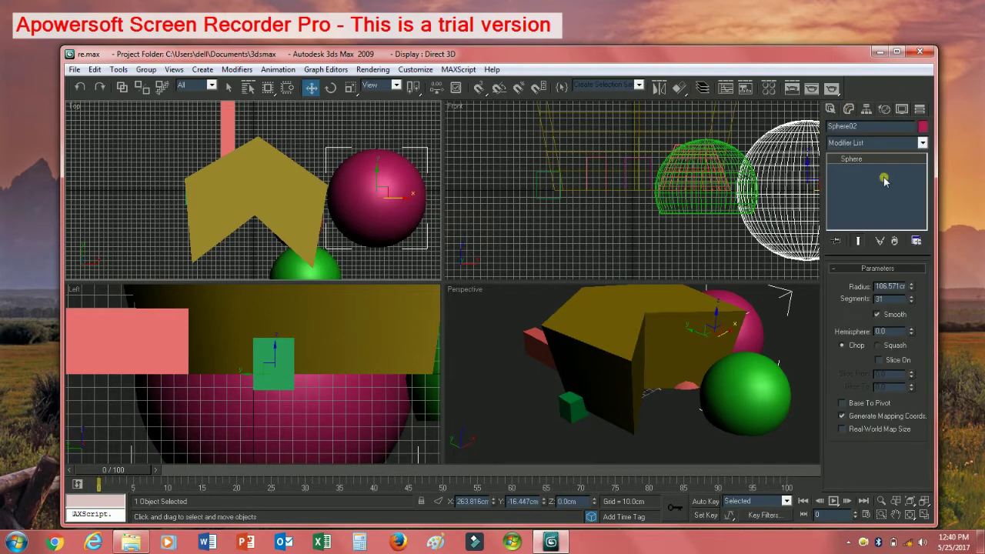
left_click(878, 314)
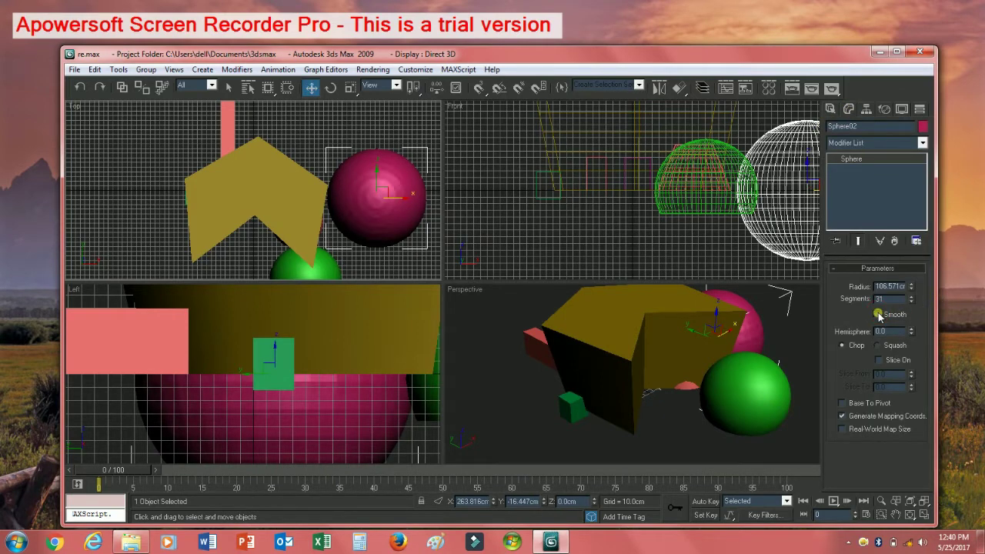
left_click(880, 315)
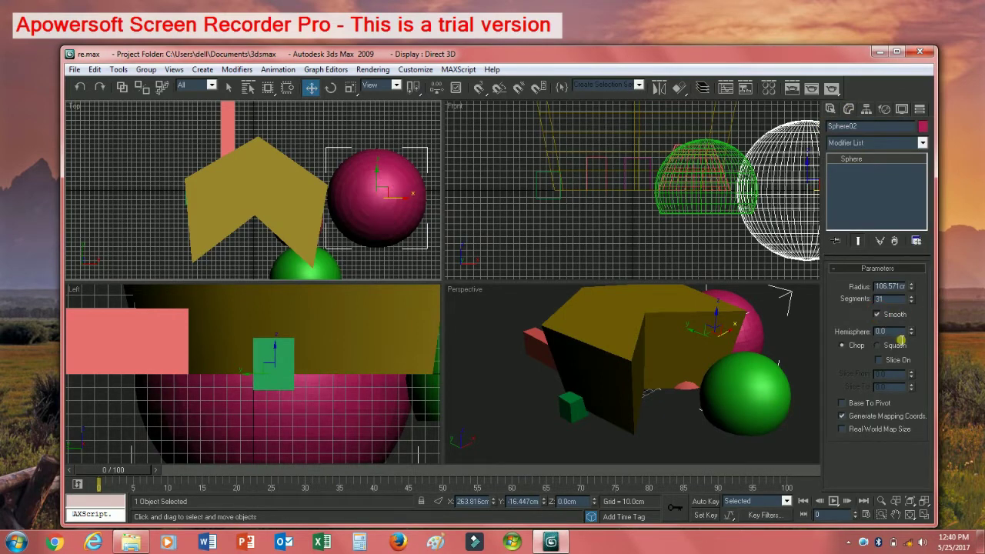
left_click_drag(912, 329, 824, 249)
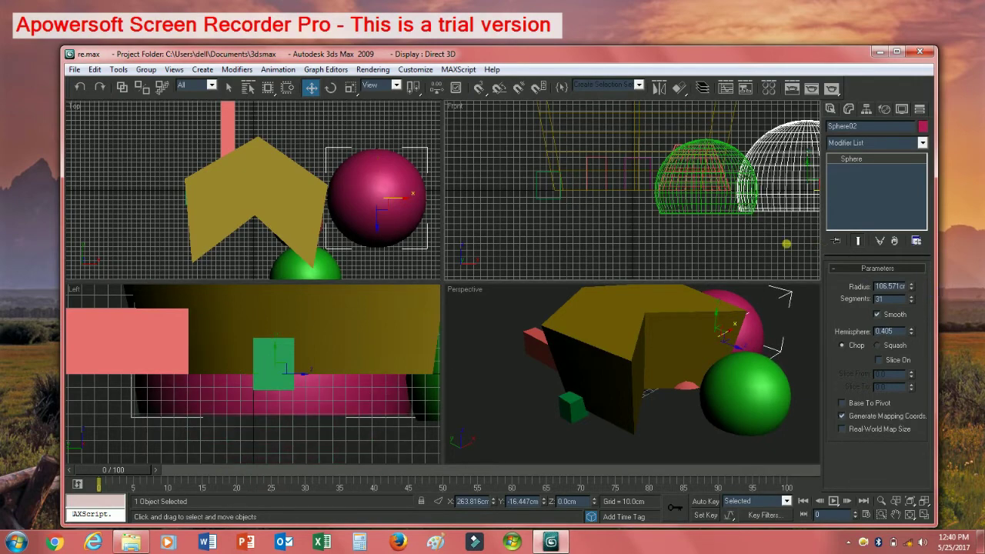
Shift the pink hemisphere right and set its Hemisphere value to 0.61.
middle_click_drag(793, 248, 696, 248)
middle_click_drag(738, 324, 718, 341)
scroll(717, 341, "up", 5)
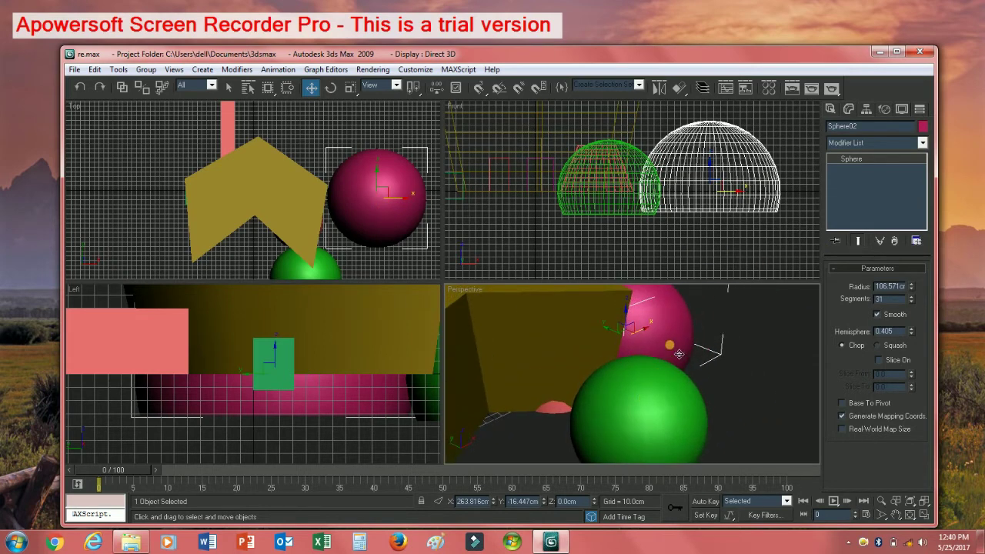
left_click_drag(670, 344, 729, 356)
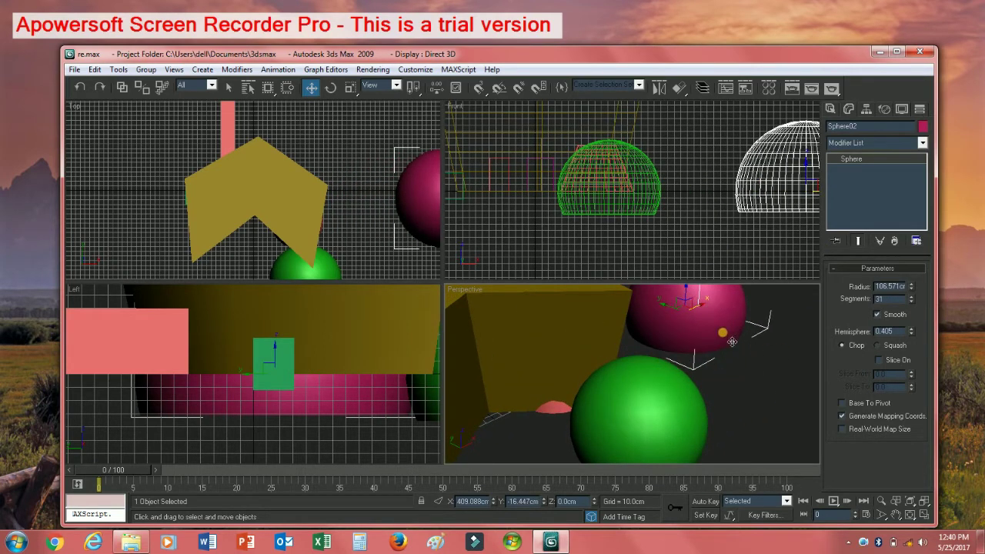
middle_click_drag(723, 340, 731, 385)
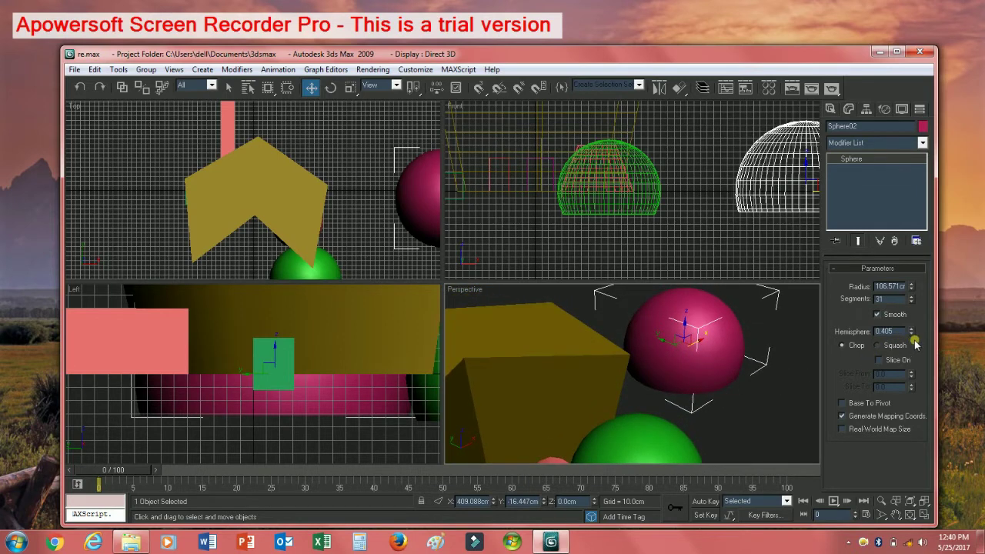
left_click_drag(912, 333, 922, 311)
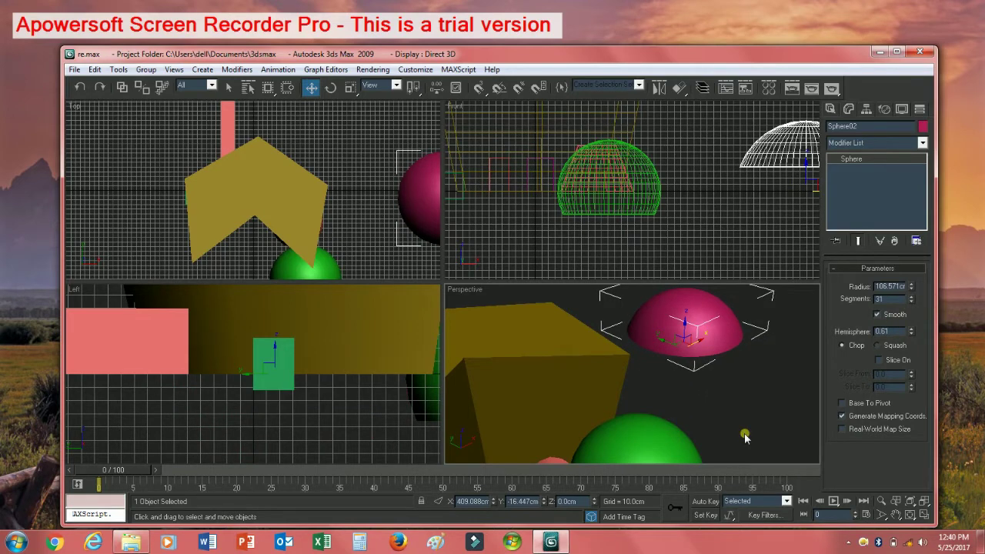
key("g")
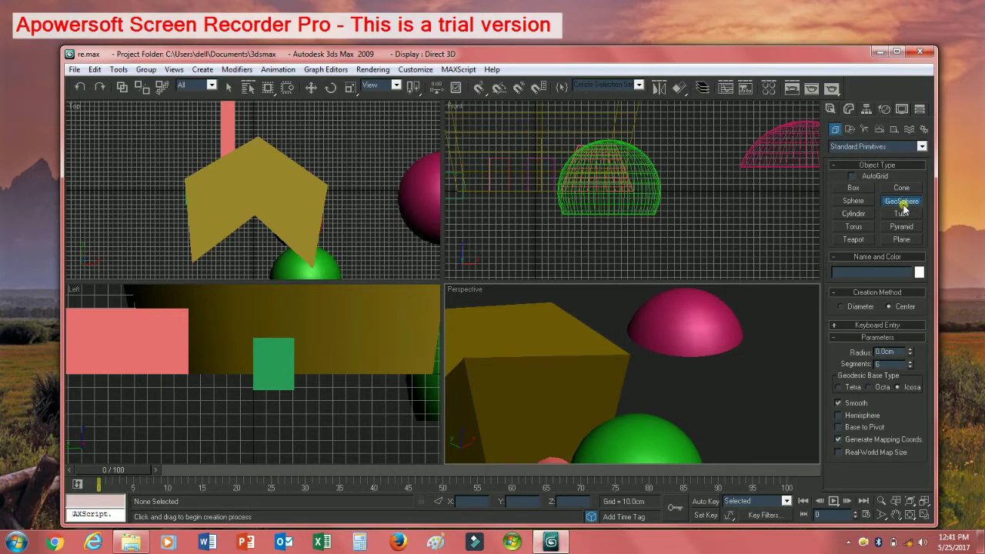
Create GeoSphere01 with radius 101.732cm and 8 segments, leaving Hemisphere unchecked.
left_click_drag(666, 380, 698, 427)
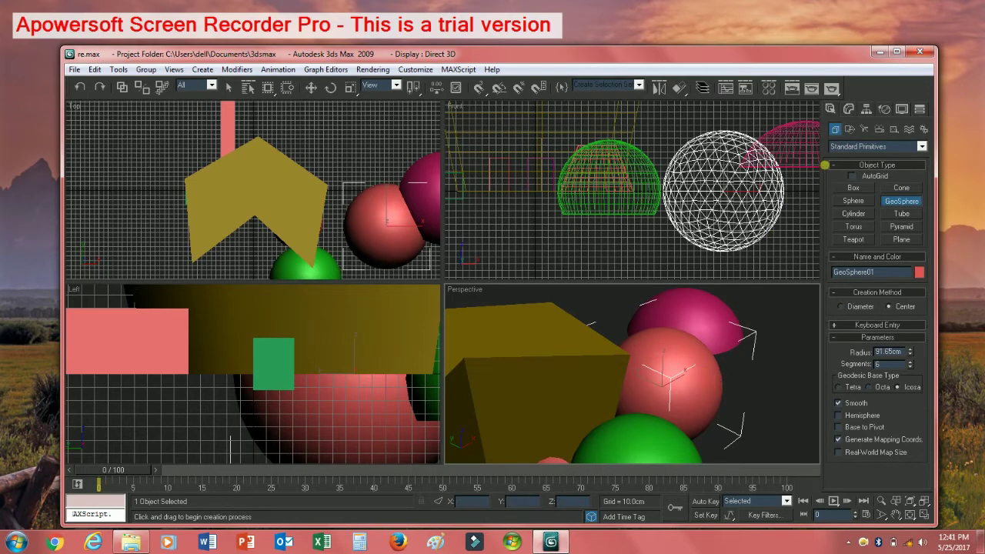
left_click(849, 109)
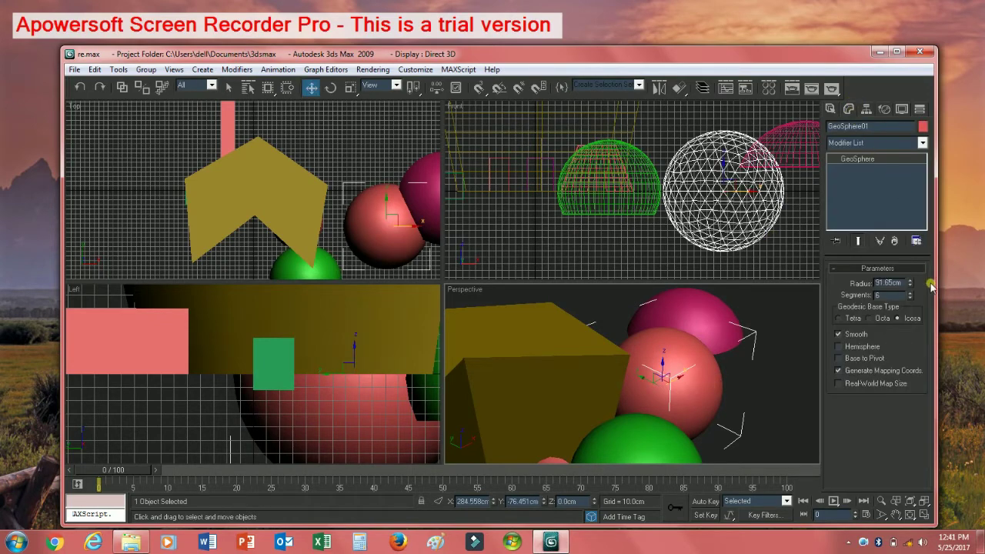
left_click_drag(910, 282, 930, 271)
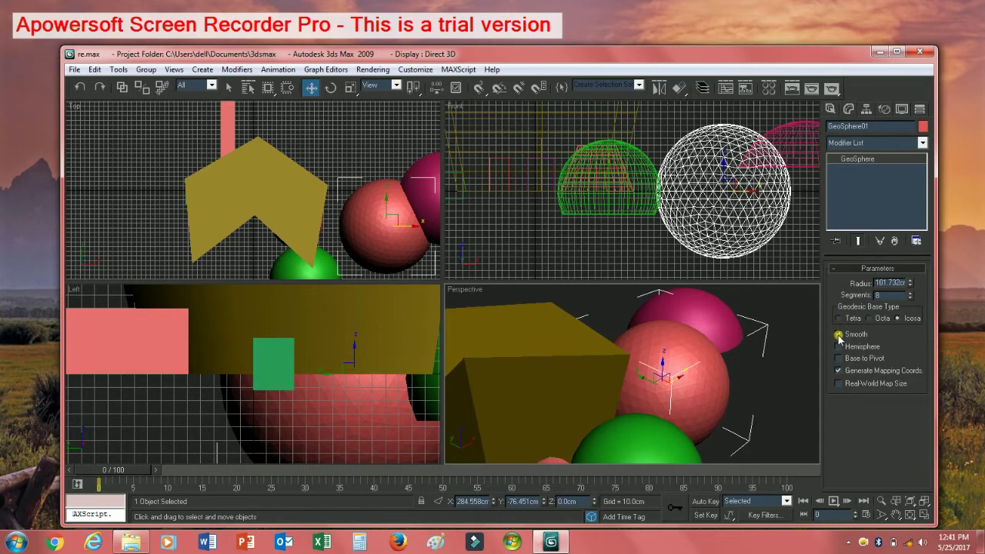
left_click(839, 347)
left_click(839, 347)
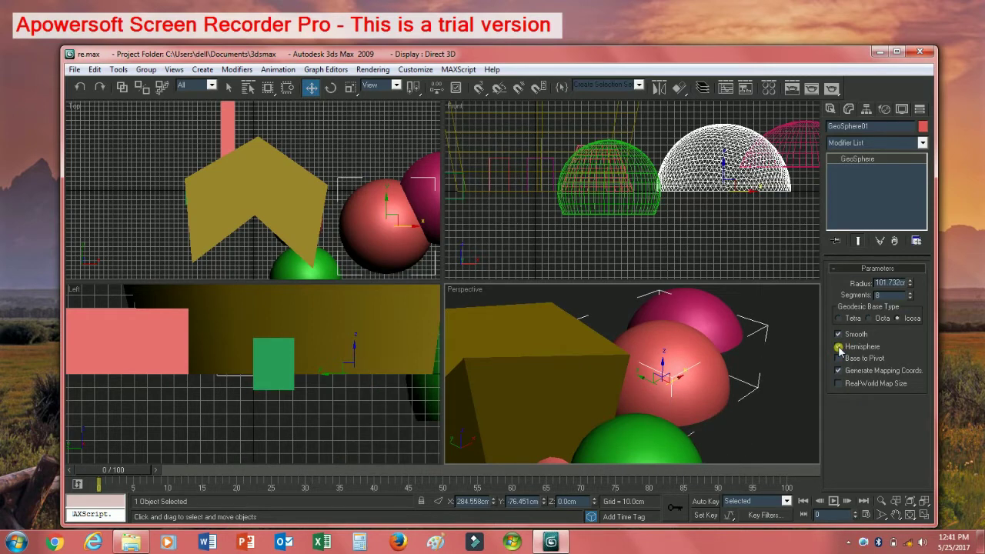
left_click(839, 347)
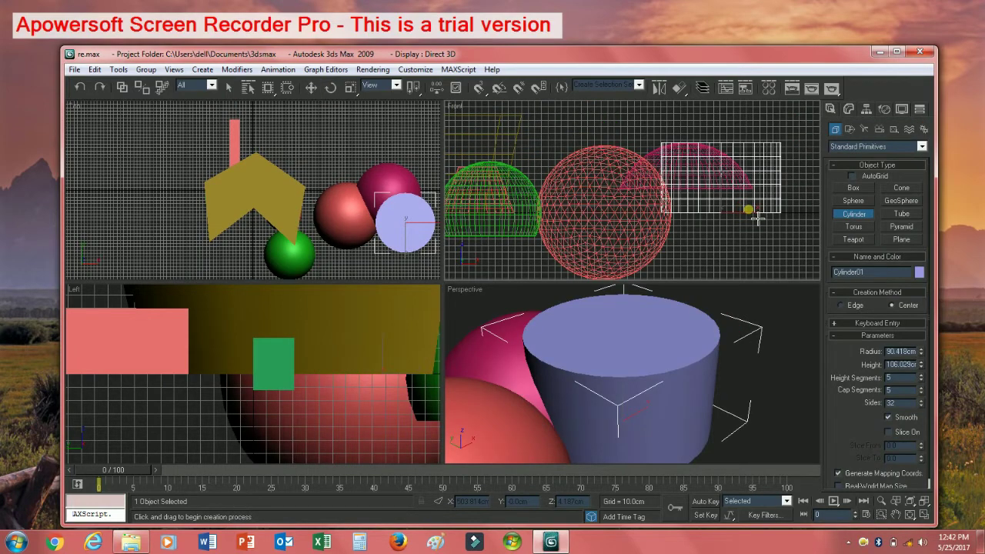
Select all nine objects with Ctrl+A and delete them, emptying the scene.
key("ctrl+a")
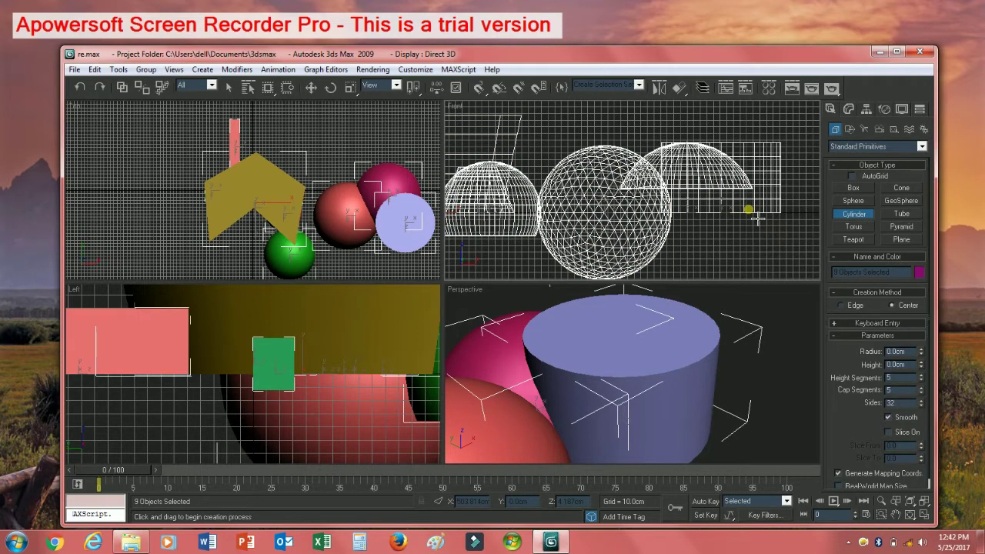
key("Delete")
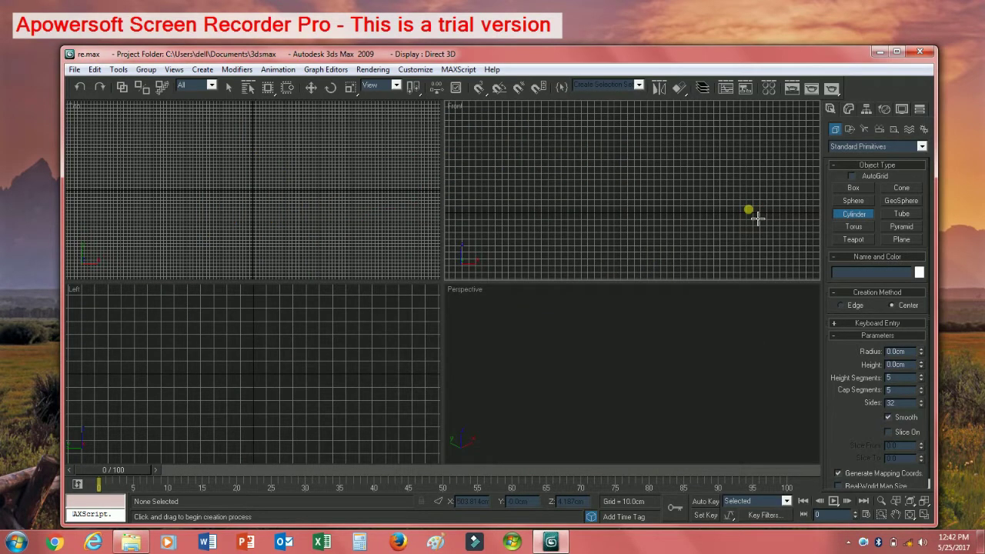
left_click(902, 213)
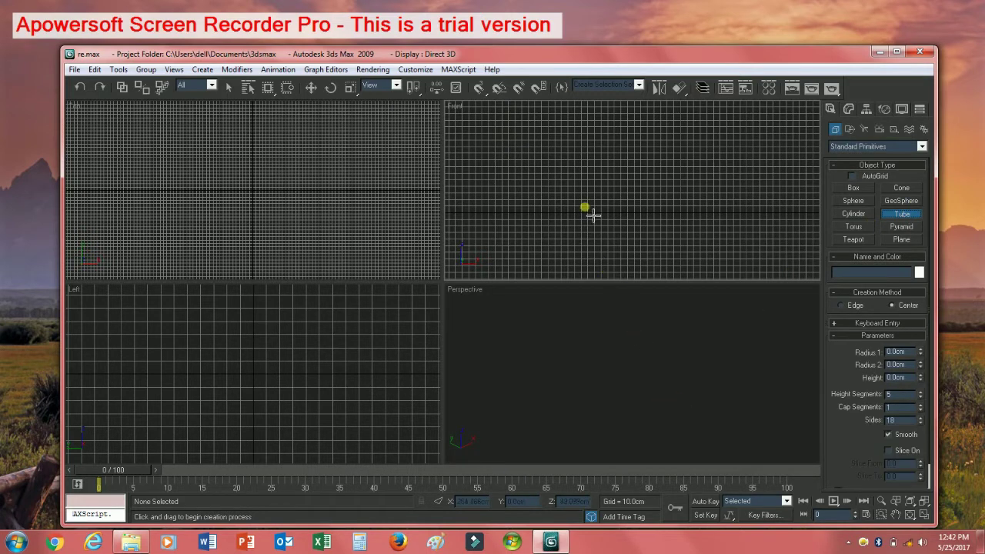
Drag out a new tube, Tube01, in the Front view.
left_click_drag(589, 187, 625, 223)
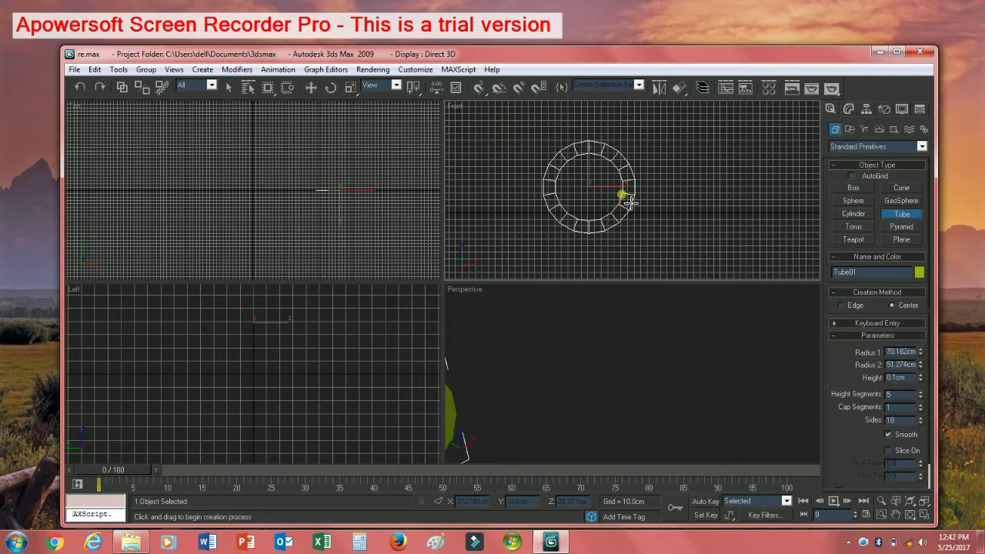
left_click(624, 193)
left_click(814, 127)
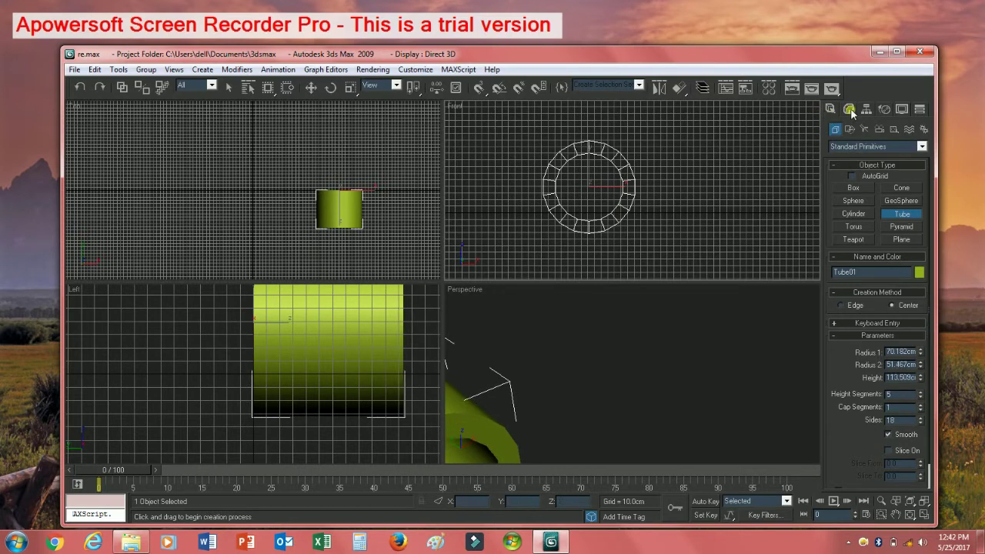
Set Tube01 to radius 1 32.641cm, radius 2 64.334cm, height 155.508cm and 9 smooth sides.
left_click(848, 108)
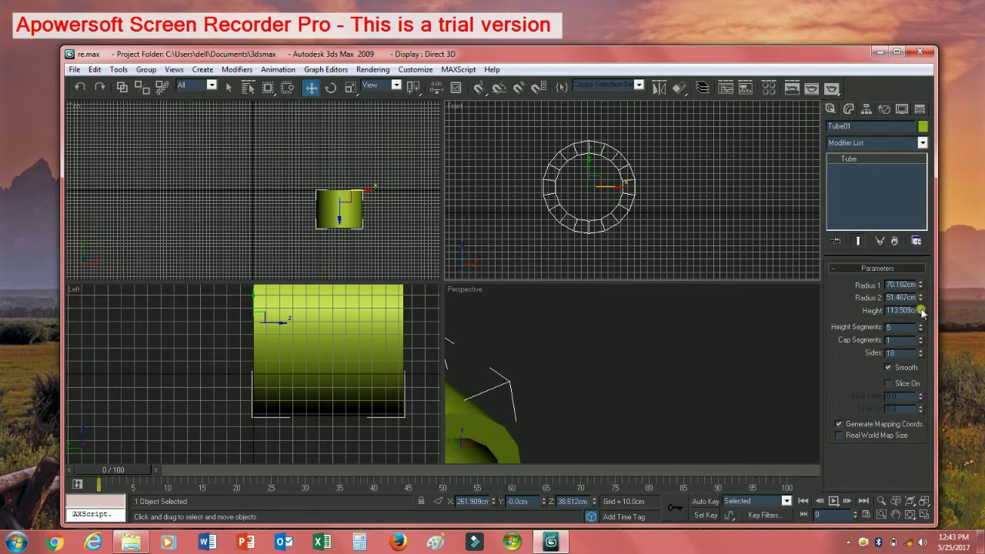
mouse_move(920, 289)
left_mouse_down()
mouse_move(929, 274)
mouse_move(931, 313)
mouse_move(932, 282)
mouse_move(922, 284)
left_mouse_up()
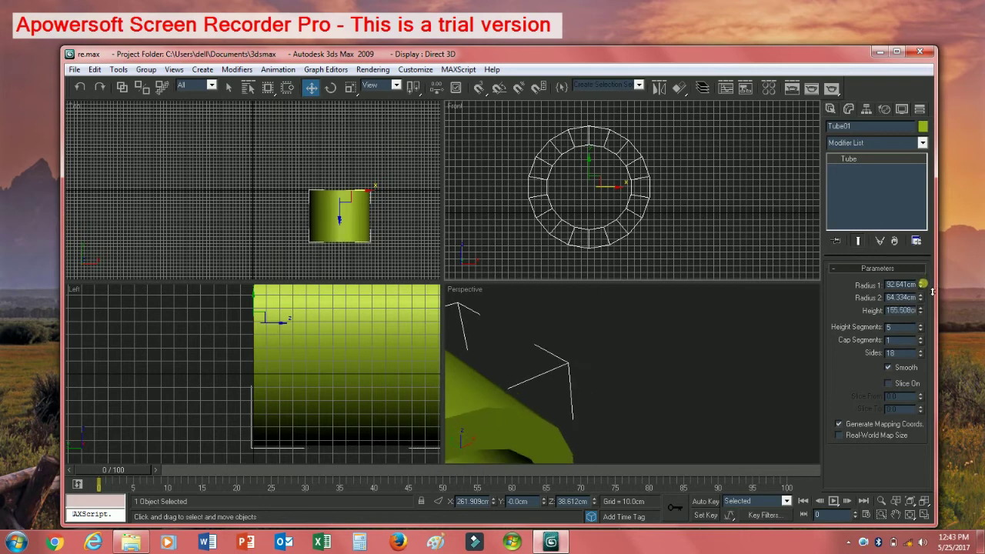
middle_click_drag(674, 396, 709, 353)
scroll(709, 354, "down", 2)
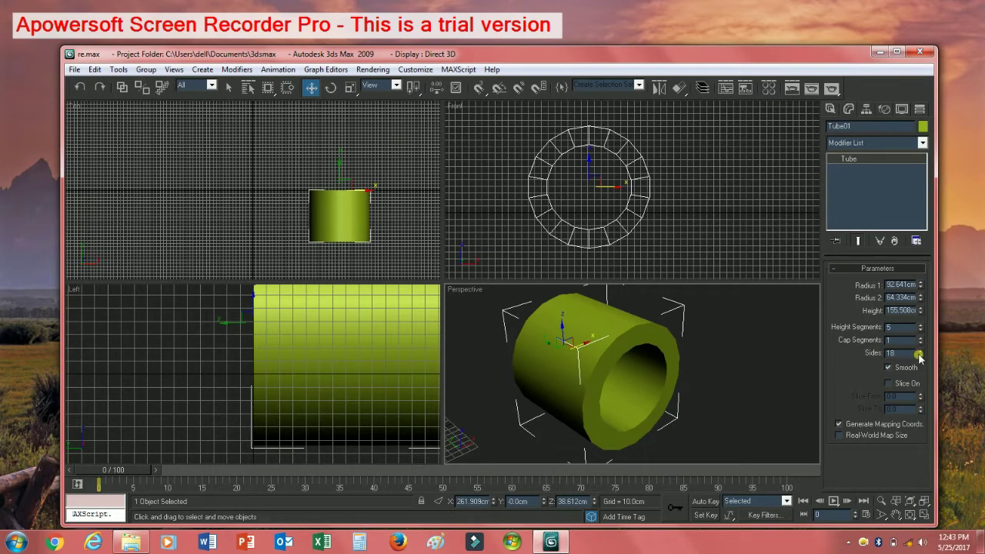
left_click_drag(919, 356, 957, 410)
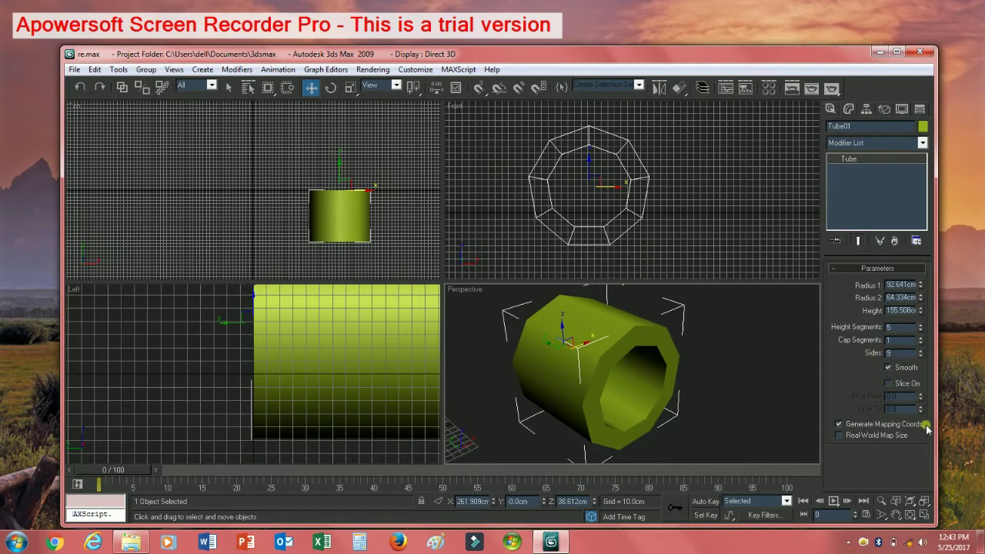
left_click(888, 368)
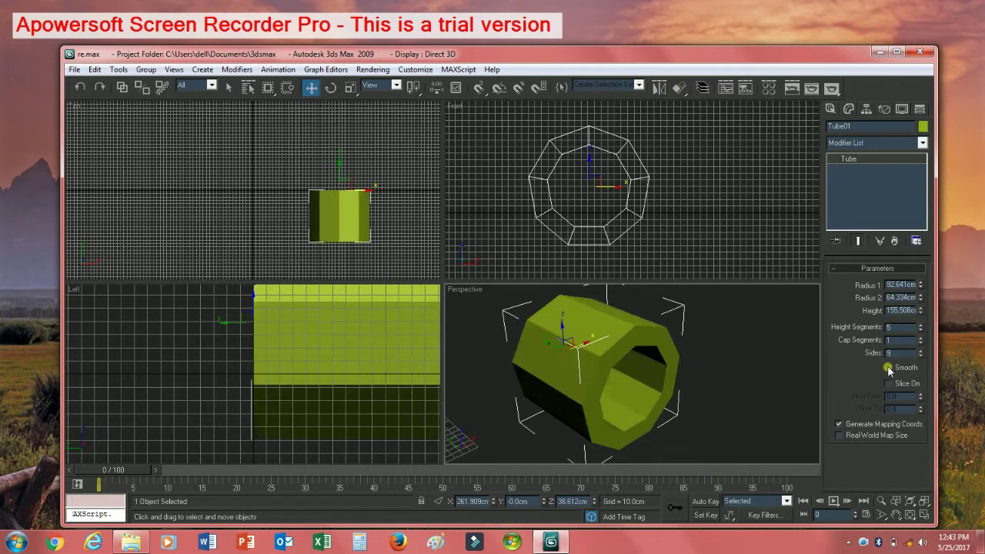
left_click(888, 367)
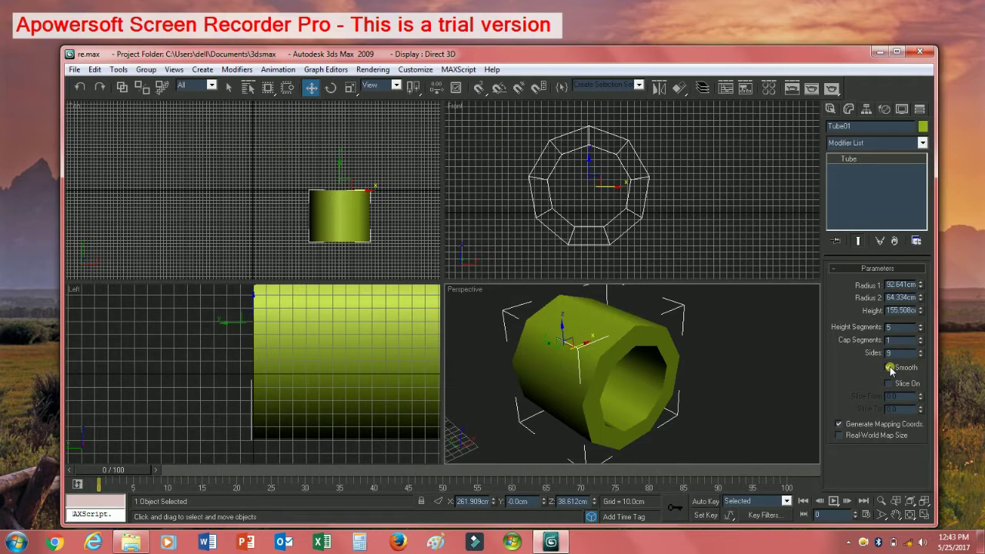
Enable Slice on Tube01 and raise Slice From to 378.5, leaving a narrow wedge.
left_click(889, 384)
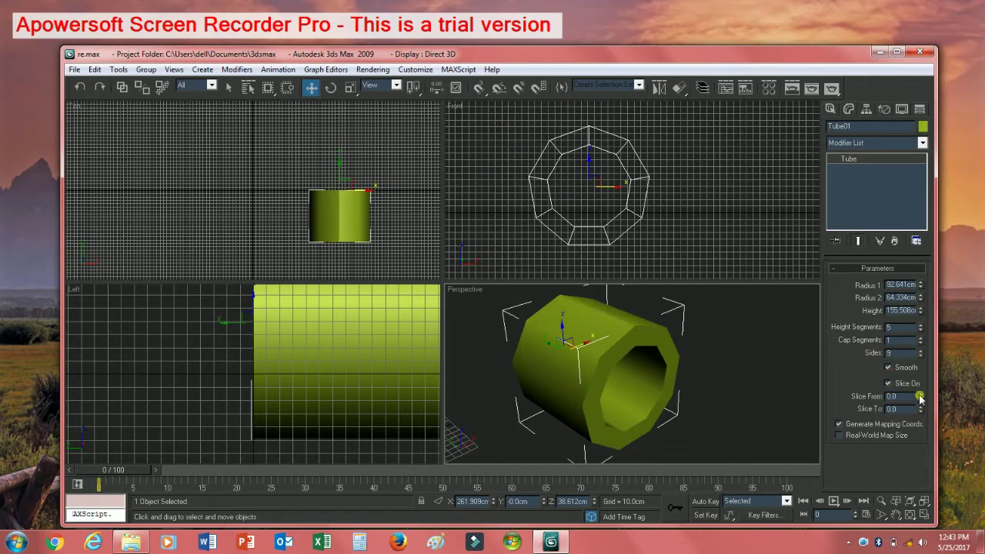
left_click_drag(920, 395, 981, 331)
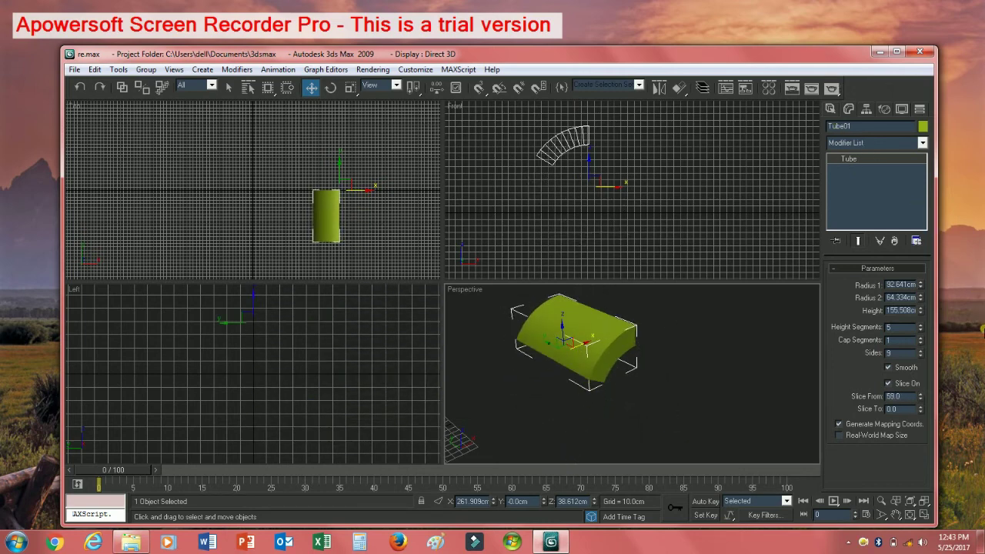
left_click_drag(920, 401, 896, 222)
left_click(922, 395)
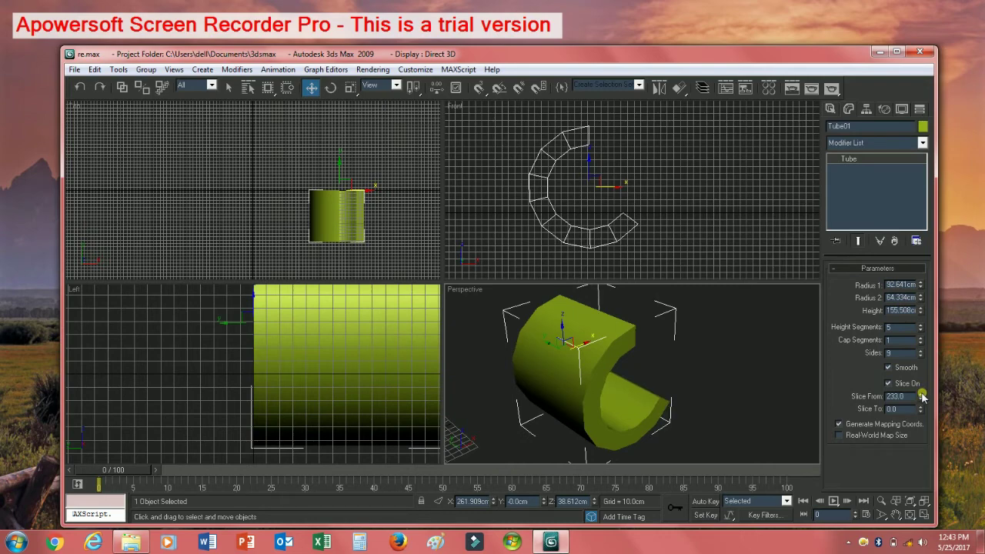
left_click_drag(922, 395, 920, 222)
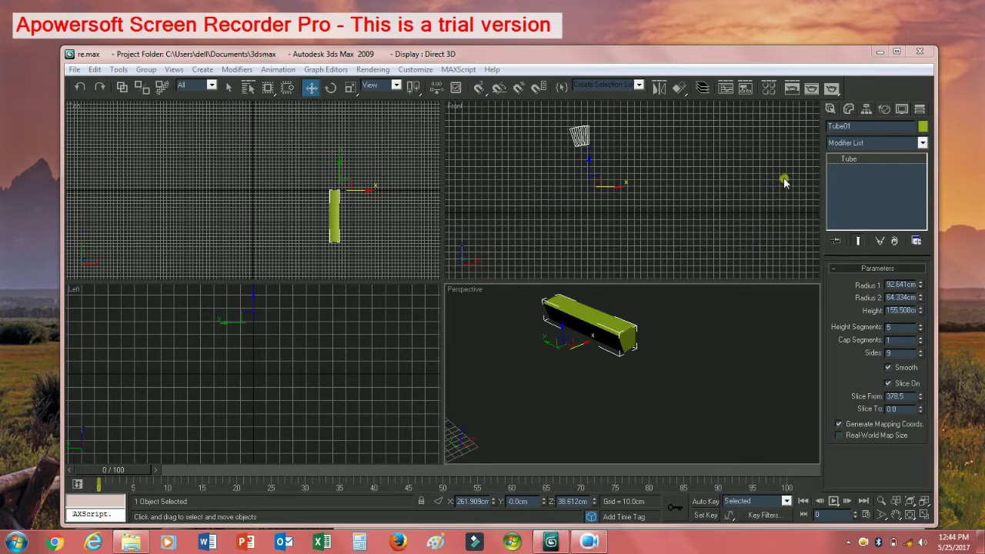
left_click(829, 109)
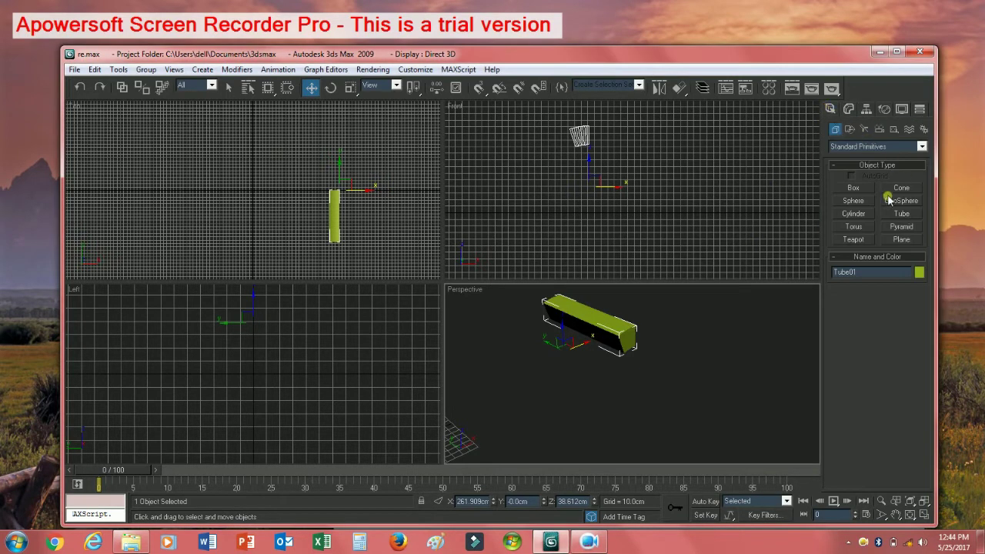
Create a red torus in the Perspective view.
left_click(854, 226)
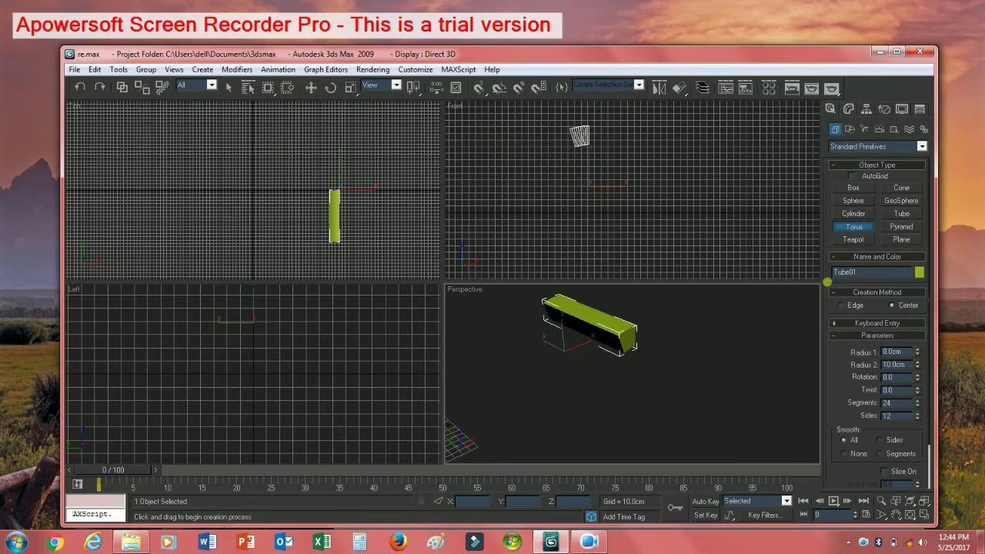
left_click_drag(686, 361, 708, 387)
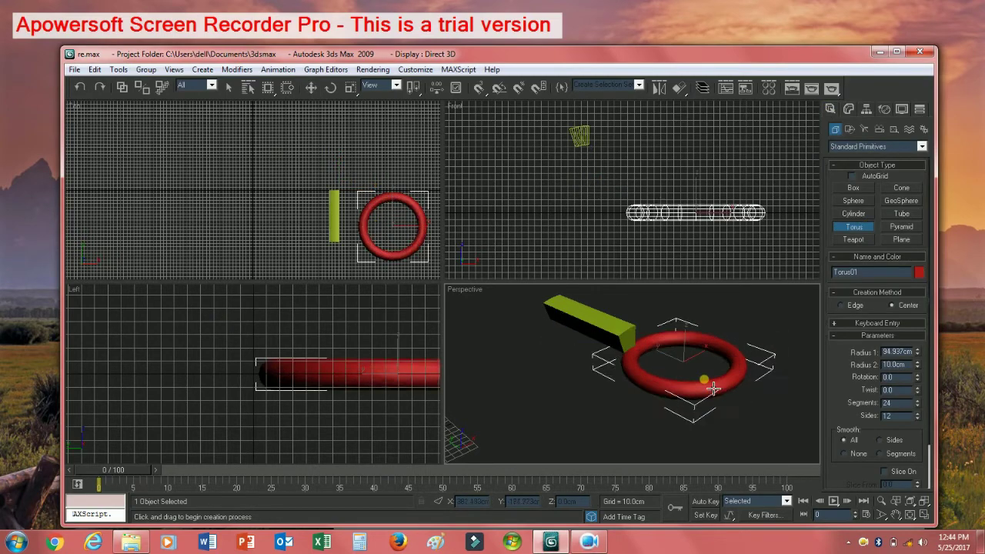
left_click(710, 391)
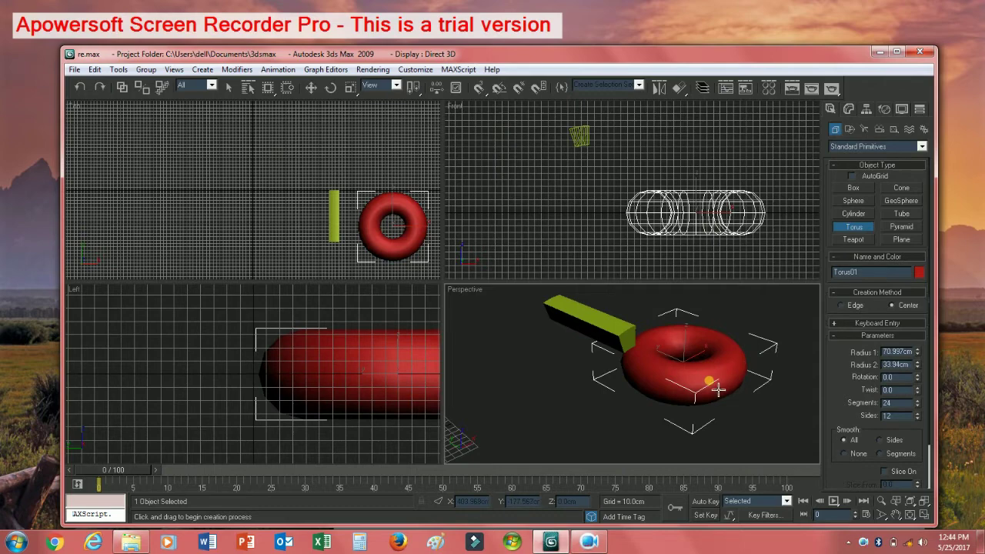
Add a red pyramid and a pink pyramid next to the torus.
left_click(901, 226)
left_click_drag(579, 395, 622, 431)
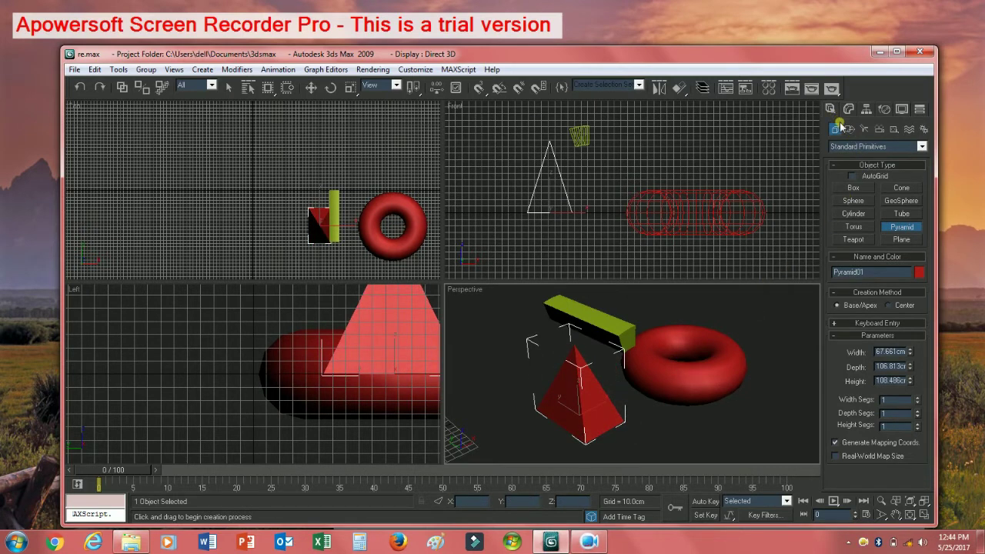
left_click_drag(644, 420, 636, 454)
left_click(662, 401)
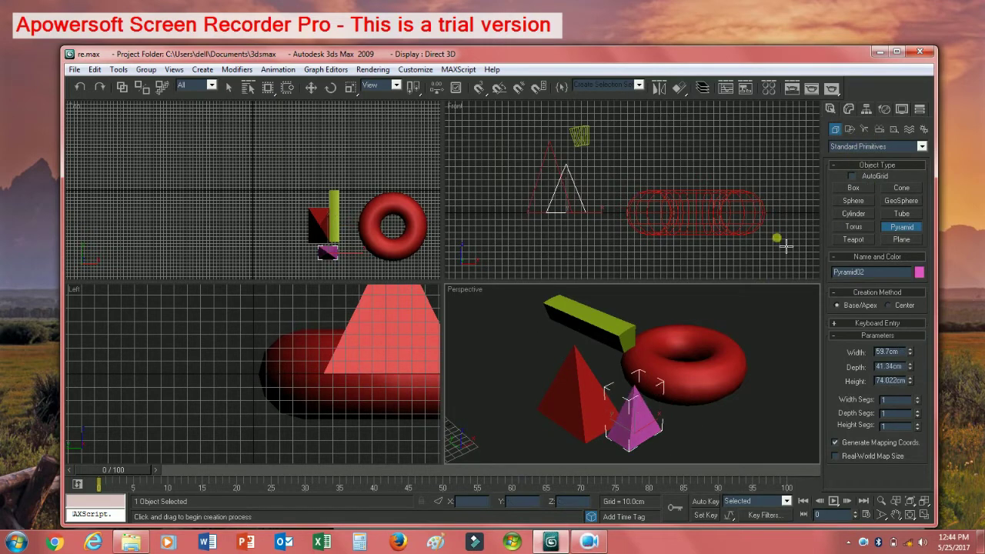
left_click(849, 128)
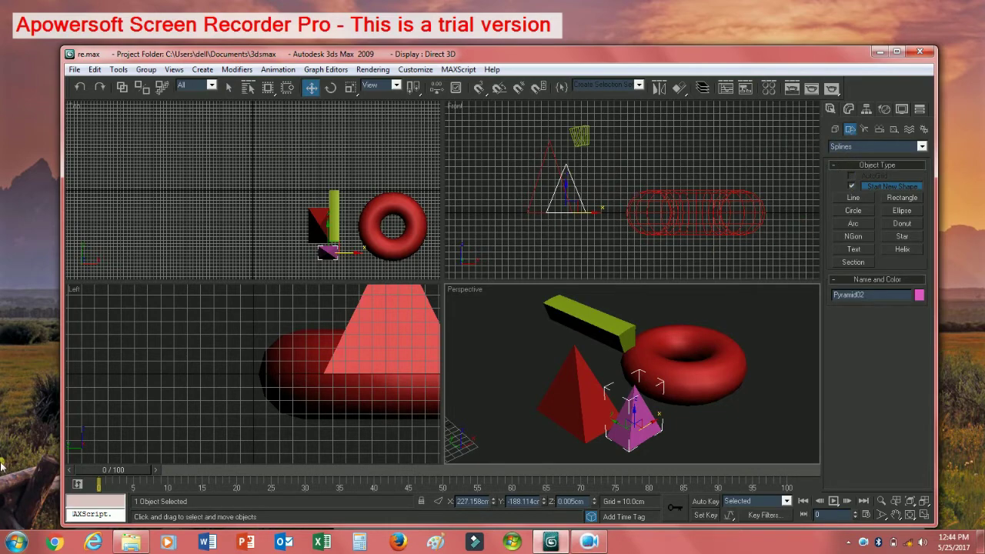
Draw six-point Star01 in Perspective with radius 1 86.667cm and radius 2 28.858cm.
left_click(846, 198)
left_click(864, 211)
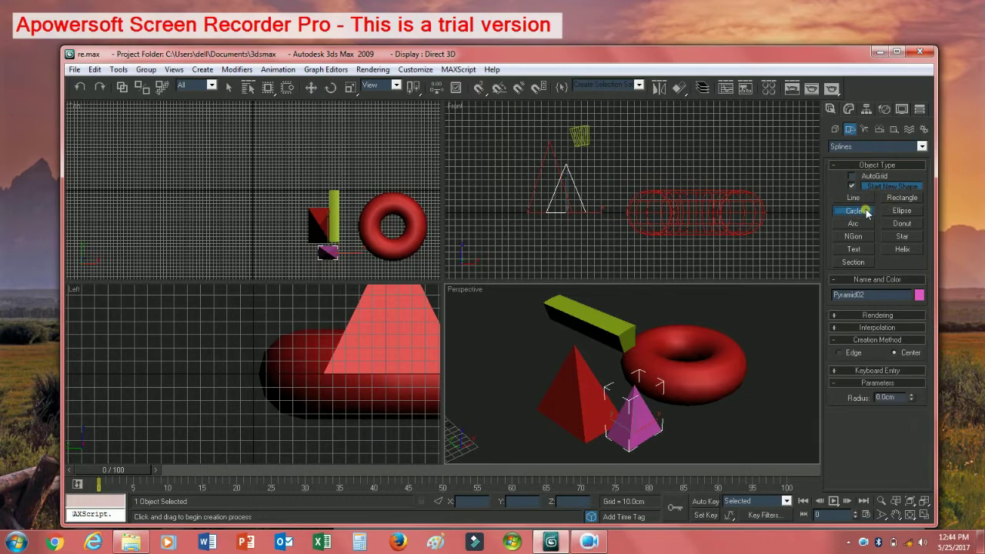
left_click(901, 211)
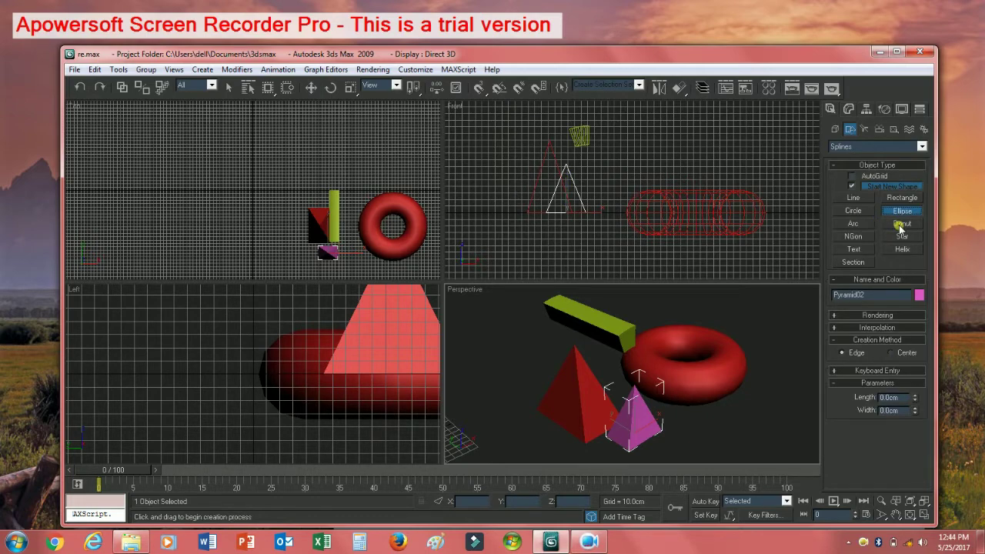
left_click(901, 236)
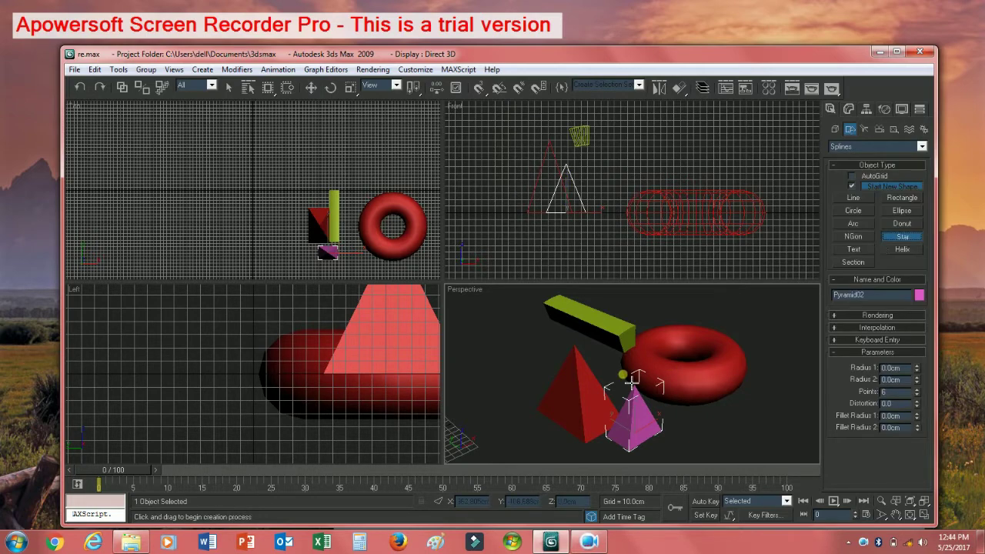
left_click_drag(510, 368, 567, 348)
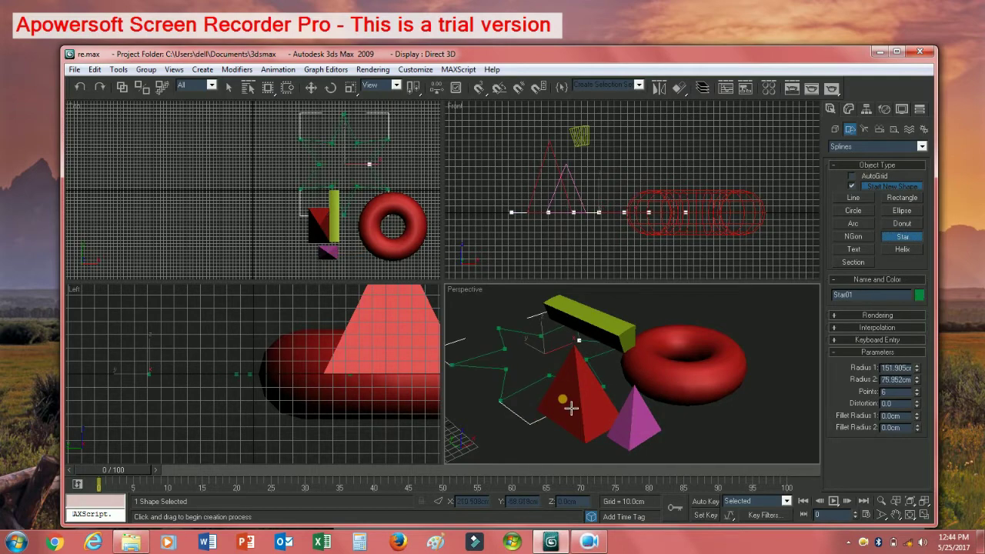
left_click(581, 354)
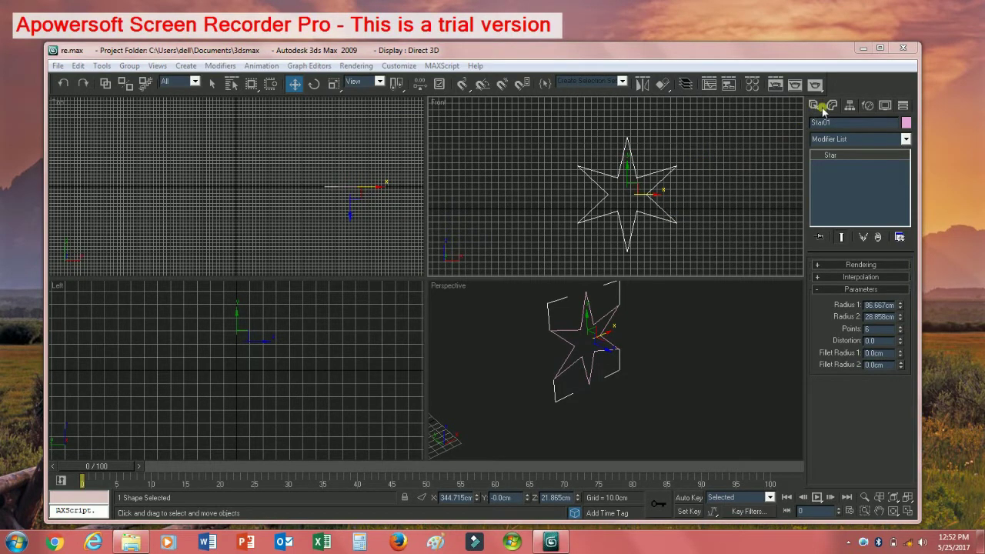
Raise the star's Radius 1 to 130.868 cm and give it 9 points.
left_click_drag(902, 305, 912, 333)
left_click(888, 314)
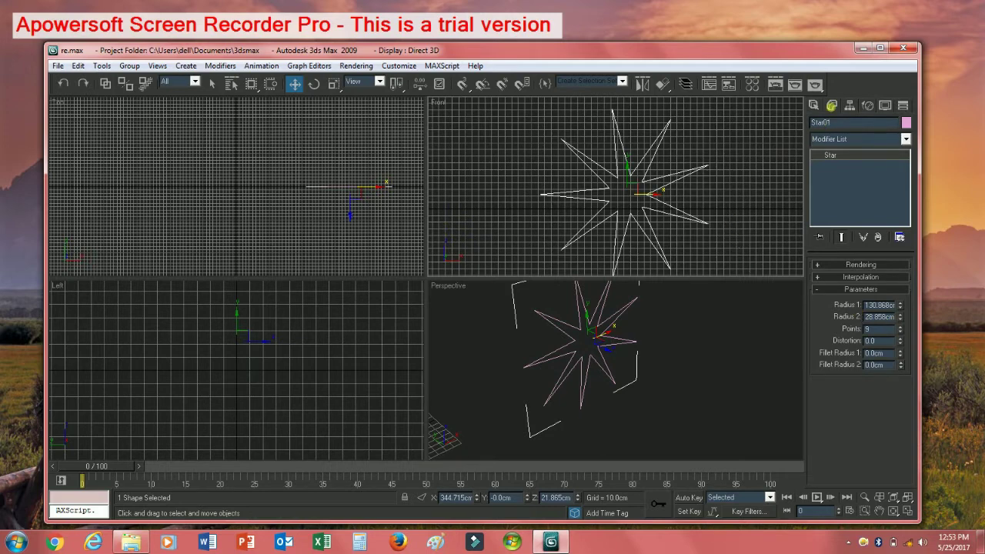
left_click(858, 140)
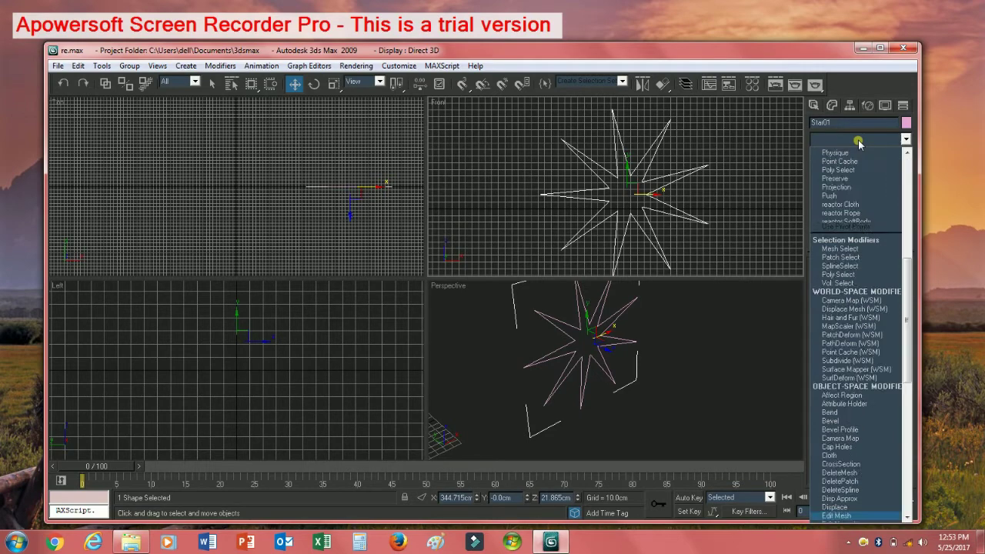
Add an Extrude modifier to the star with a 50 cm amount.
type("ex")
key("Return")
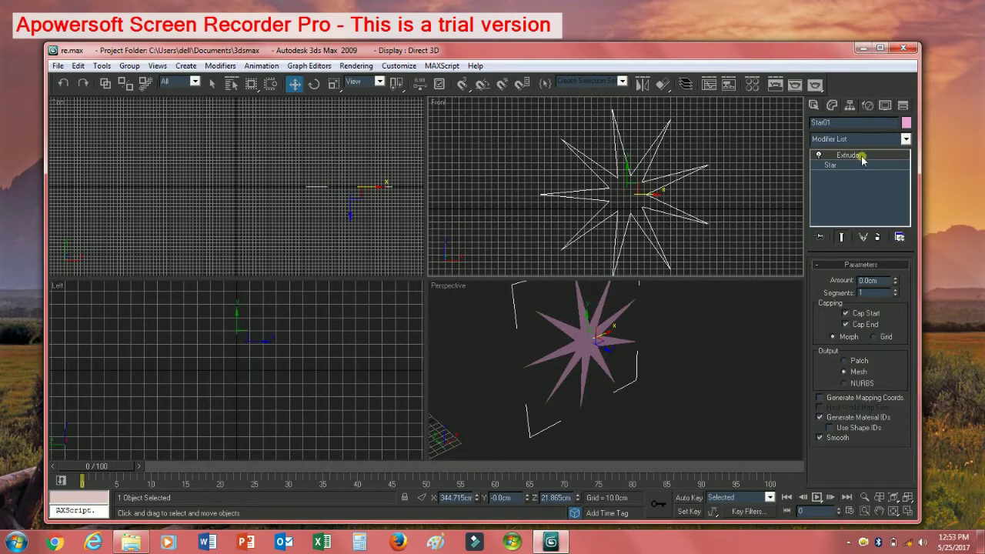
left_click_drag(887, 287, 855, 285)
type("50")
key("Return")
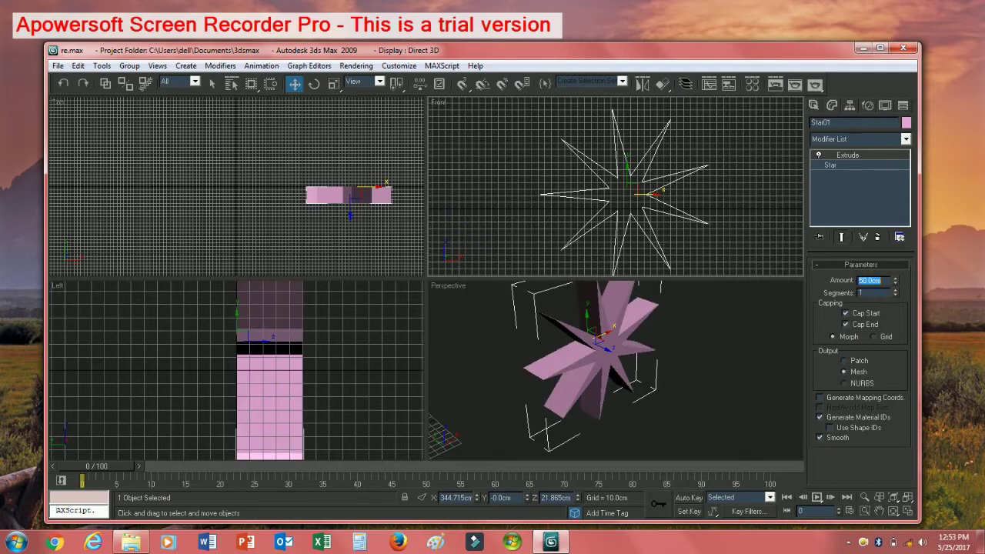
Shift the extruded star to the left along X.
middle_click_drag(631, 327, 624, 372, "alt")
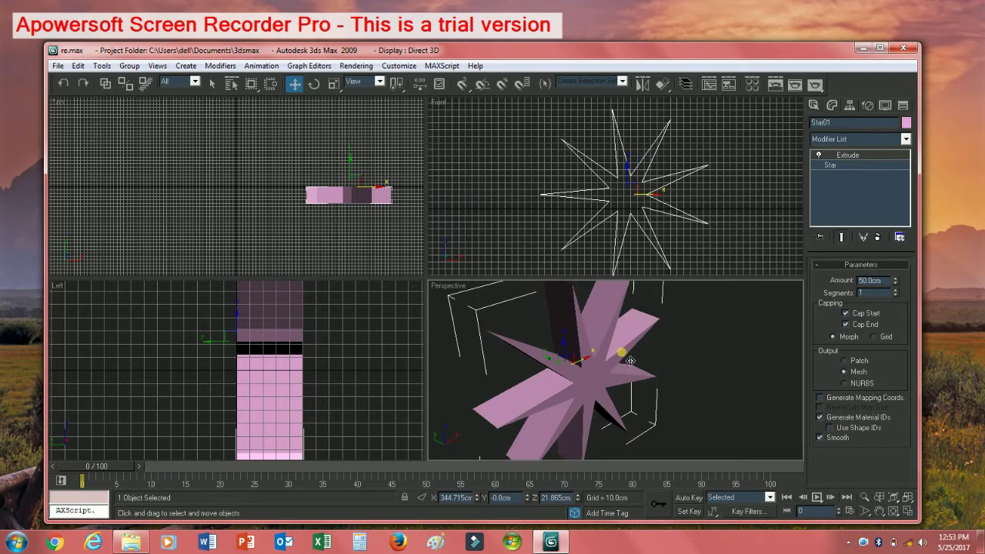
right_click(340, 334)
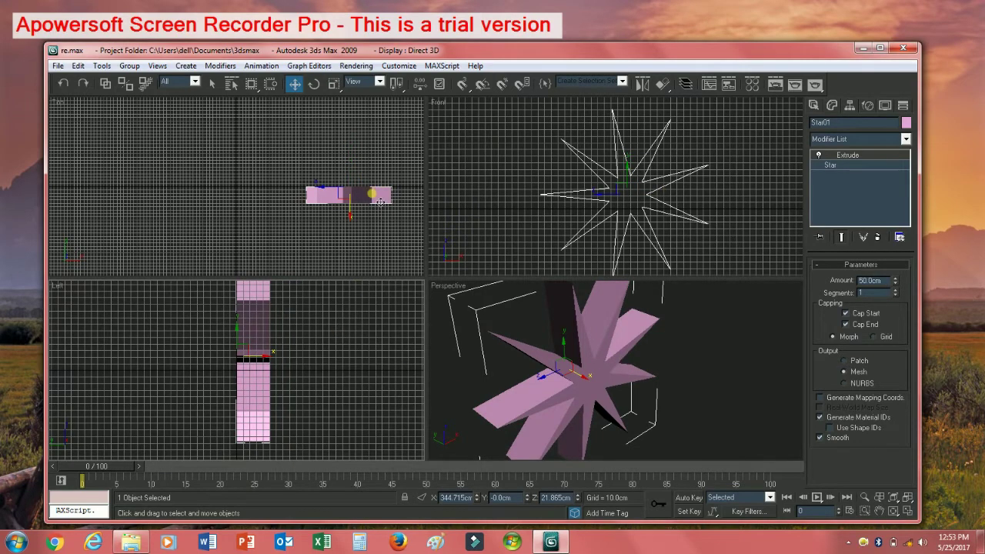
left_click_drag(370, 191, 351, 197)
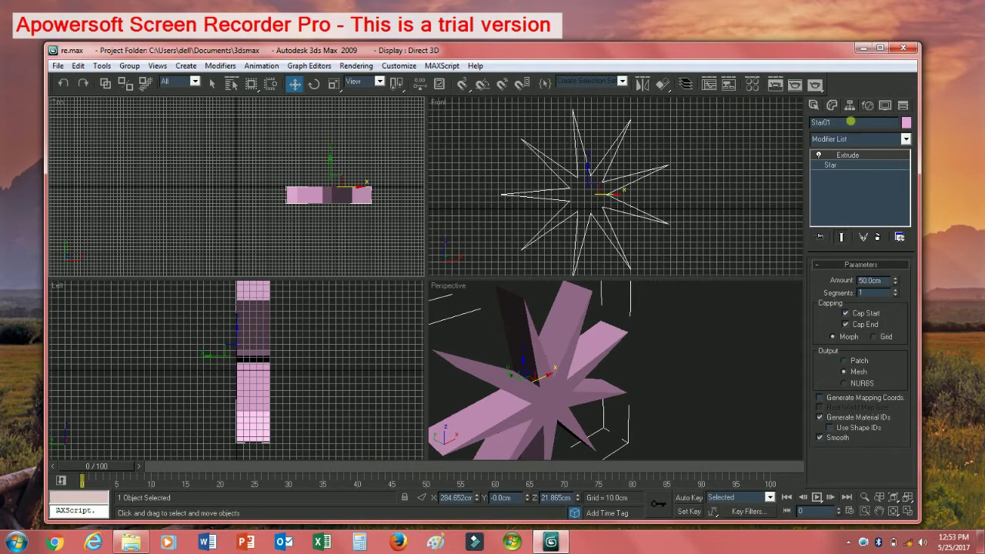
left_click(835, 106)
left_click(857, 140)
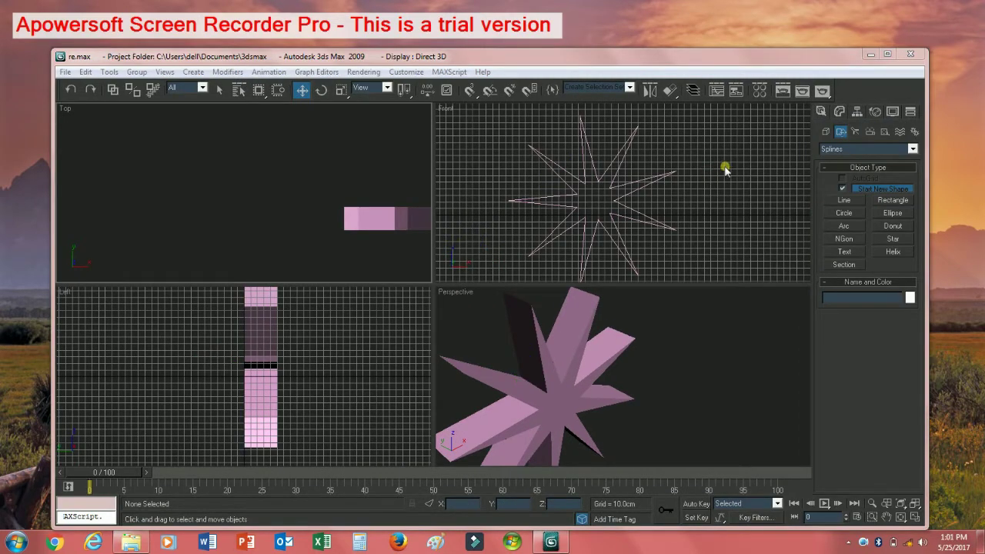
Draw a closed four-cornered Line spline in the Top viewport, confirming Close spline.
left_click(825, 133)
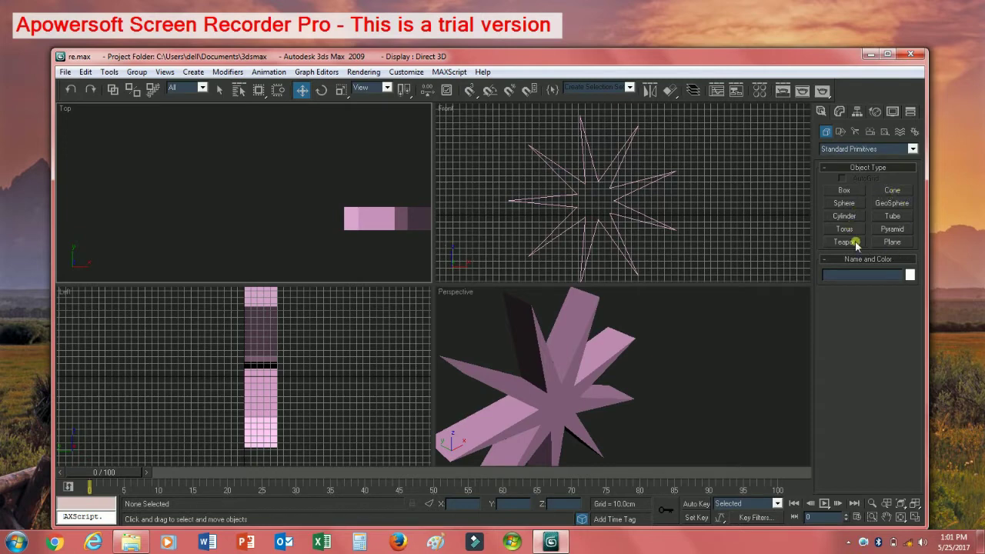
left_click(840, 131)
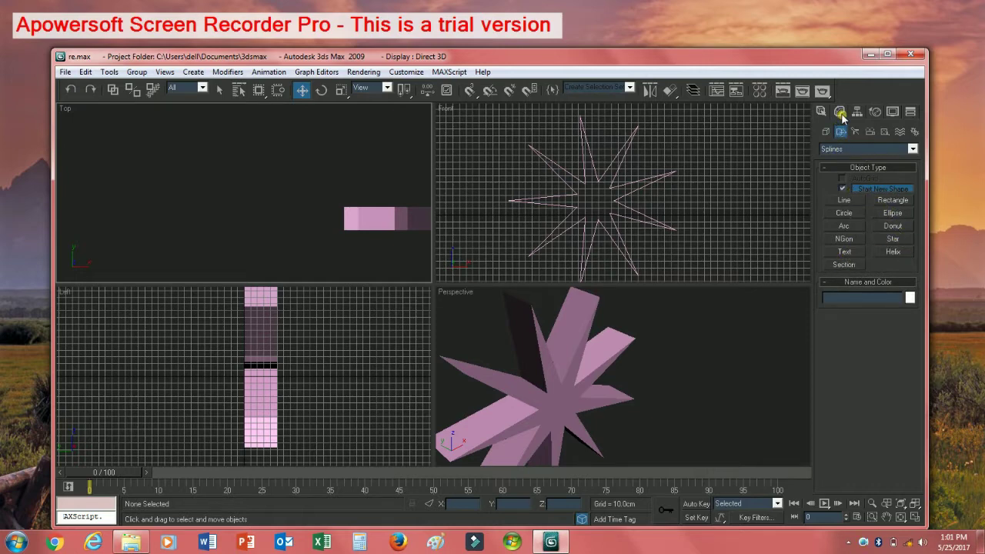
left_click(854, 203)
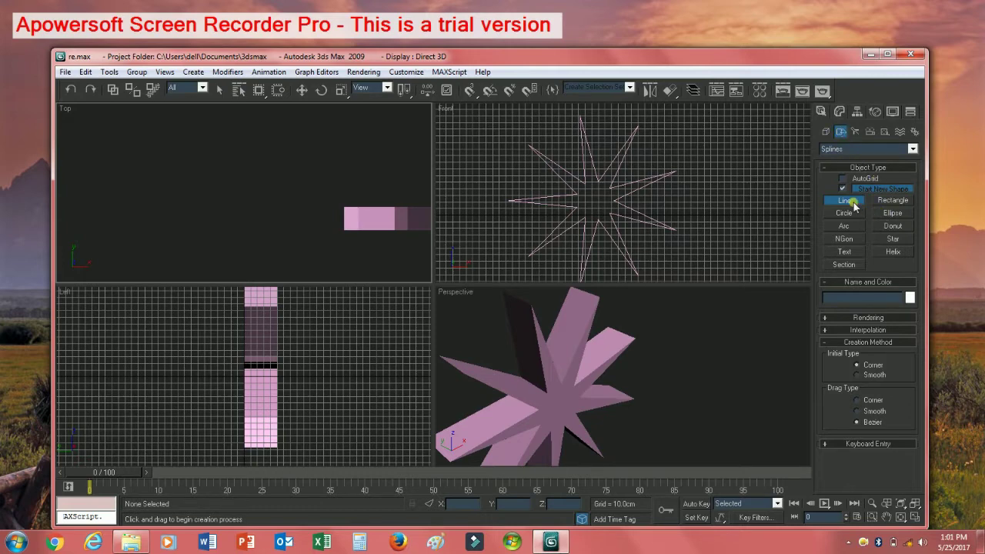
left_click(190, 154)
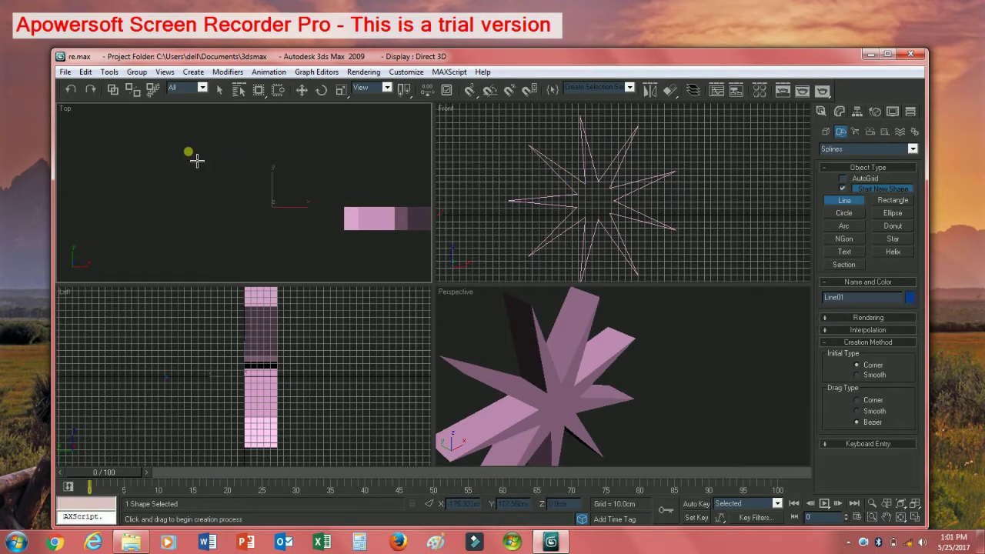
left_click(254, 154)
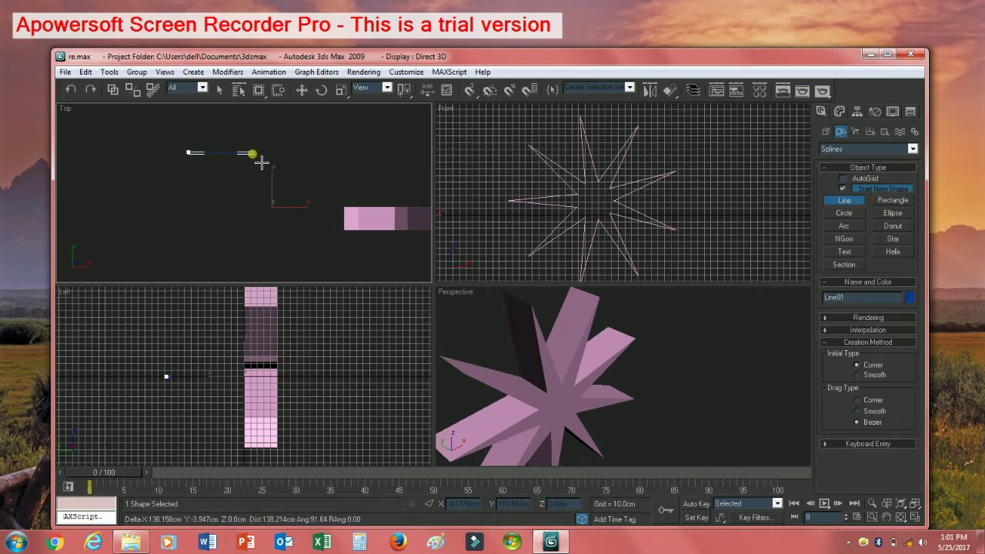
left_click(249, 220)
left_click(182, 234)
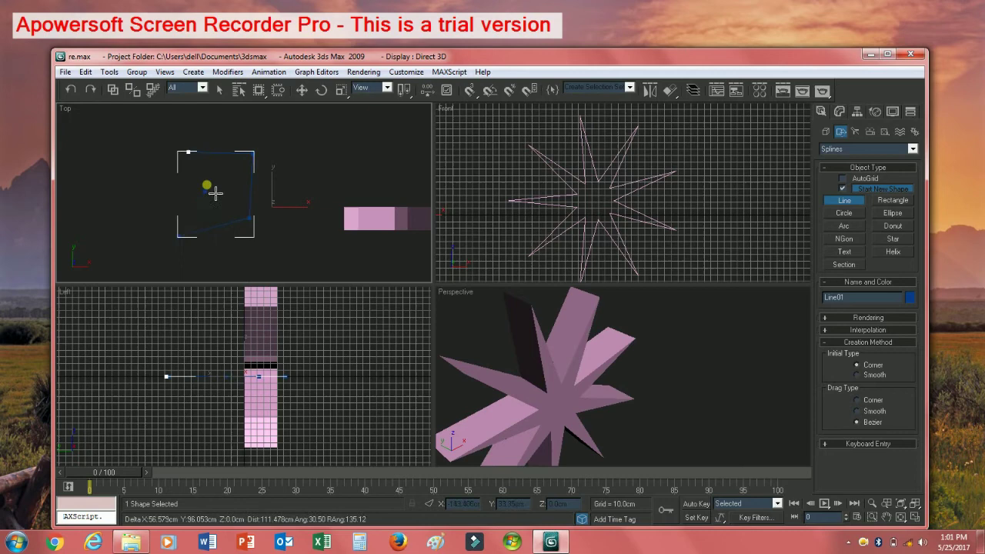
left_click(189, 155)
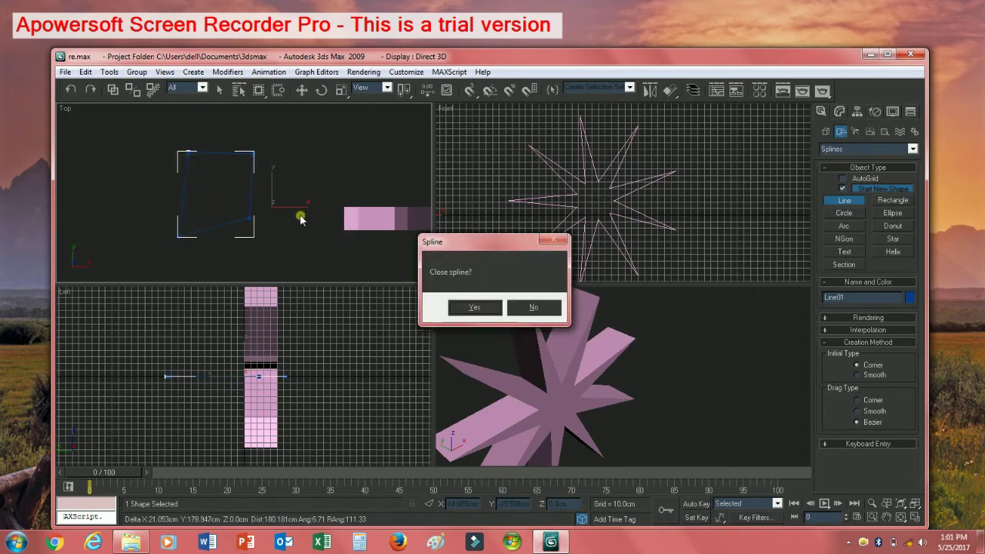
left_click(471, 309)
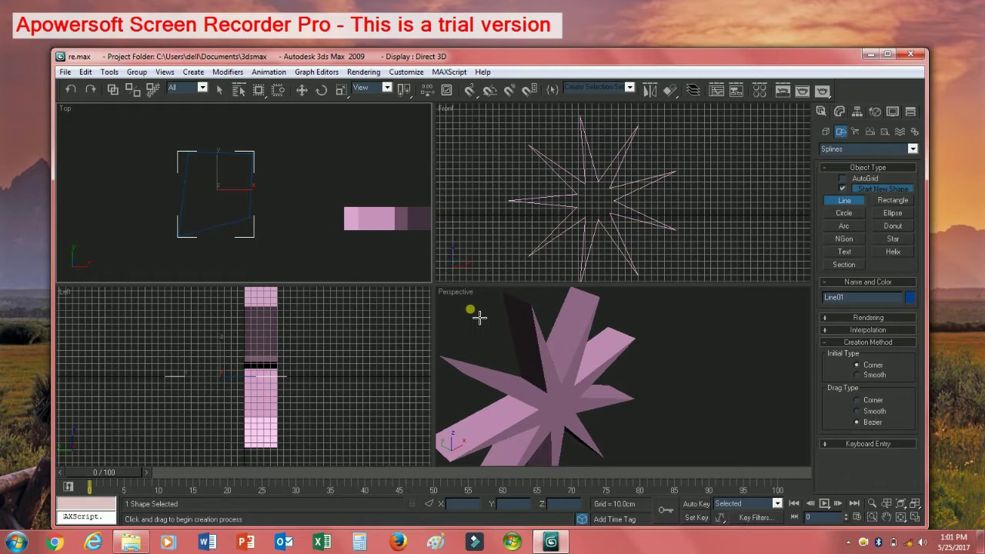
left_click(847, 194)
left_click(886, 200)
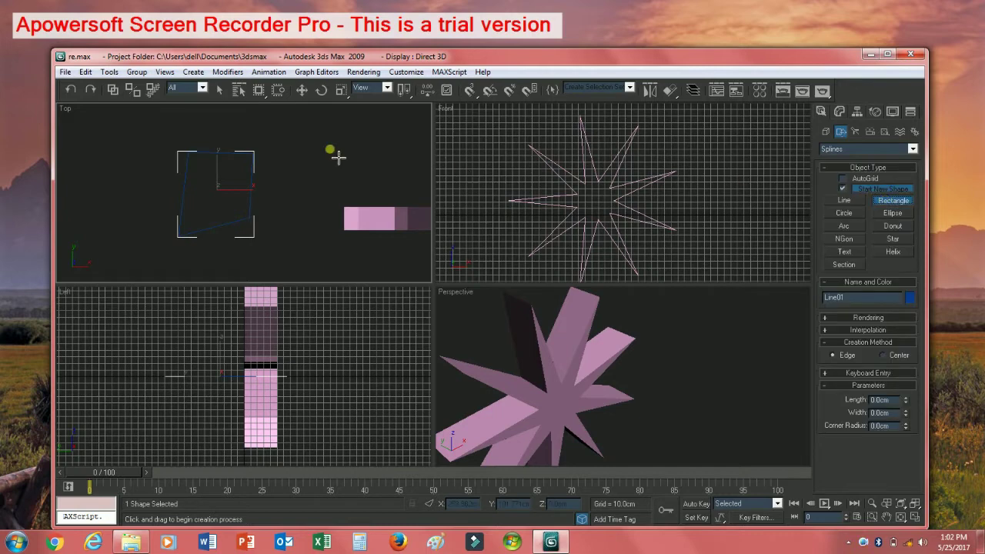
Draw a rectangle to the right of the line shape in the Top view.
left_click_drag(321, 145, 383, 240)
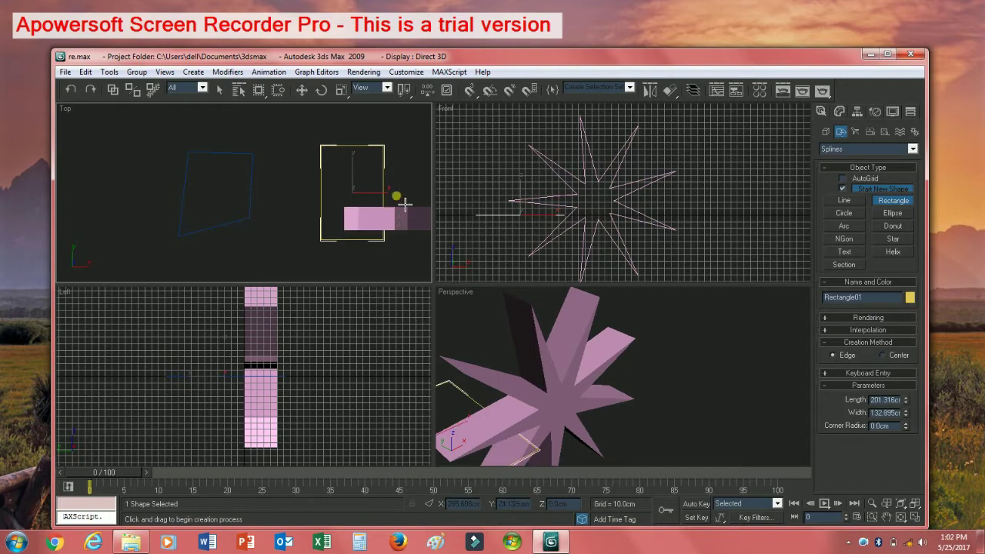
left_click(400, 190)
left_click(408, 199)
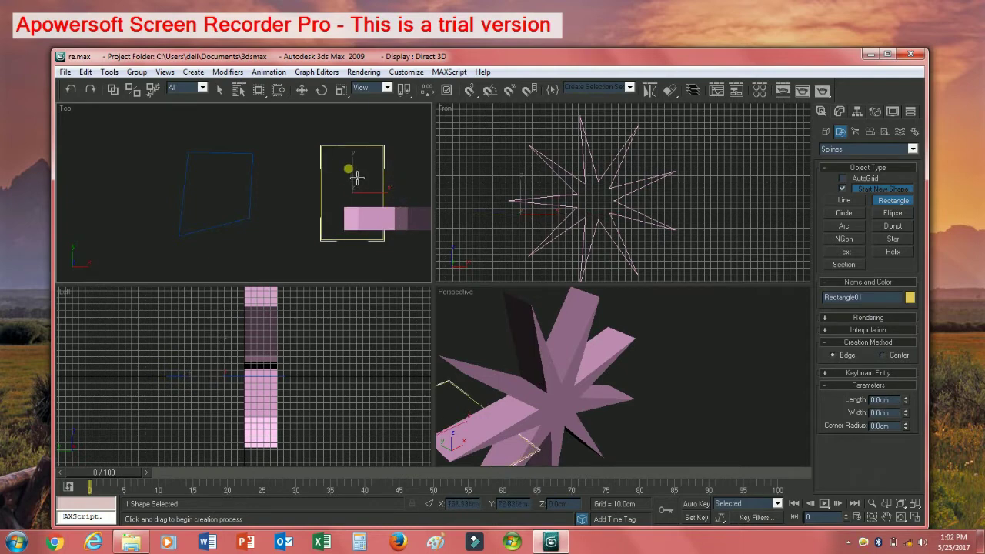
key("w")
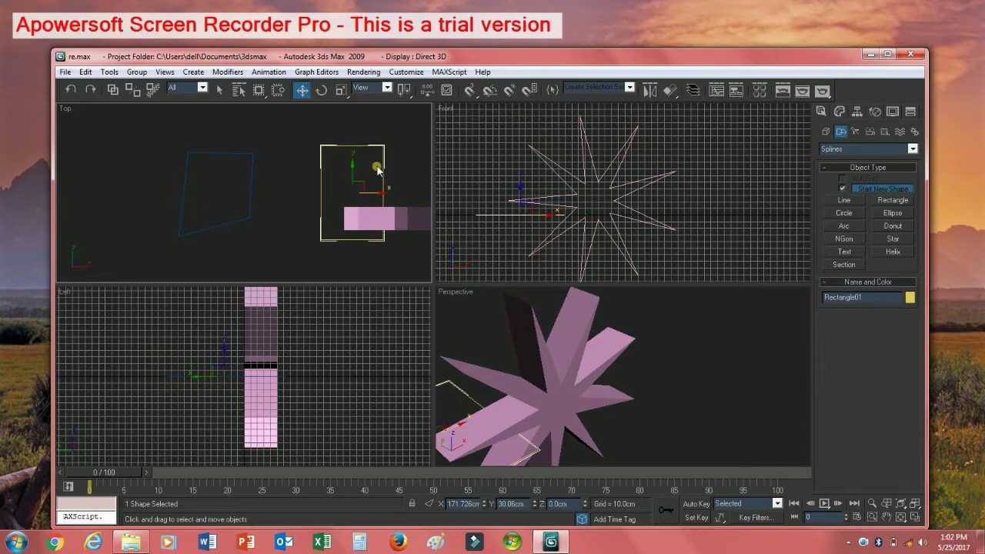
Delete the star and select the line shape.
left_click(416, 230)
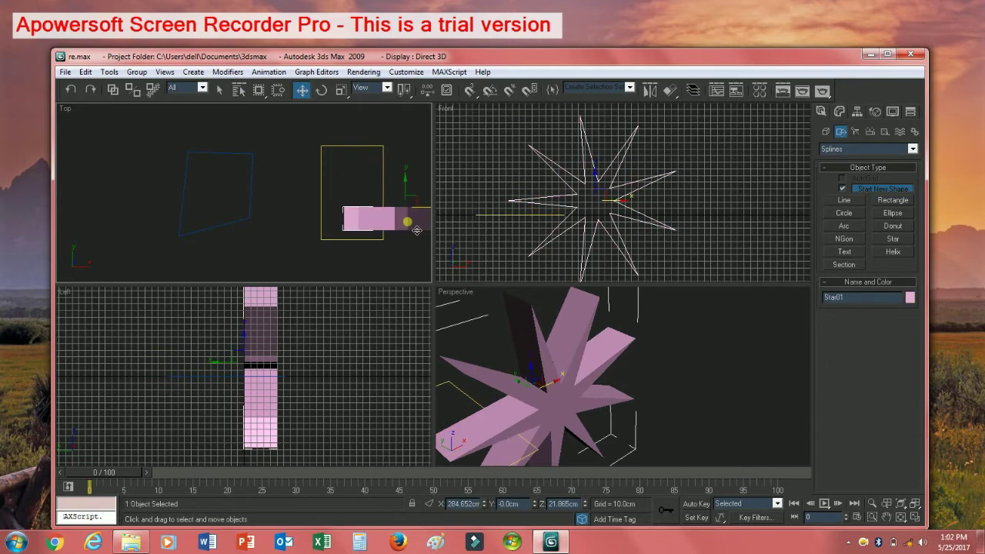
key("Delete")
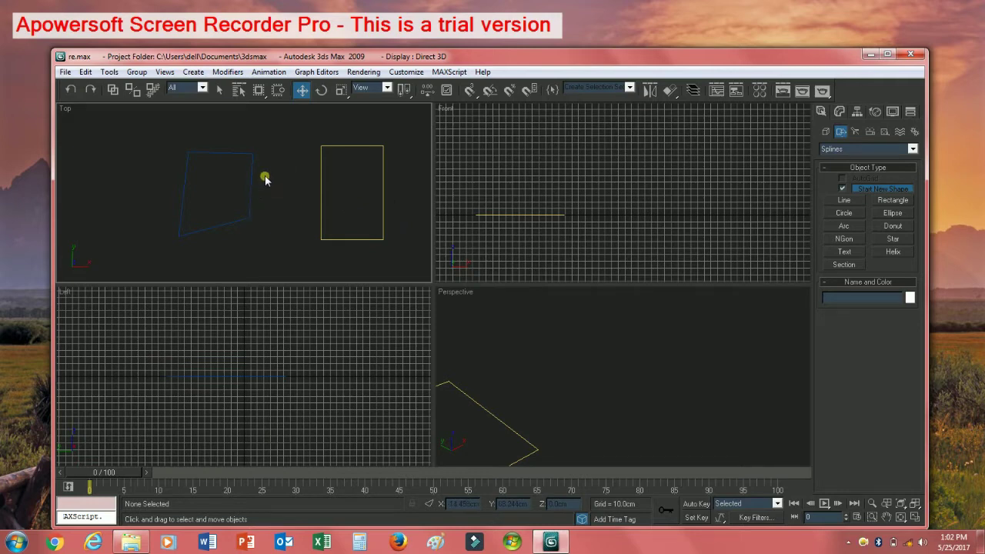
left_click(242, 207)
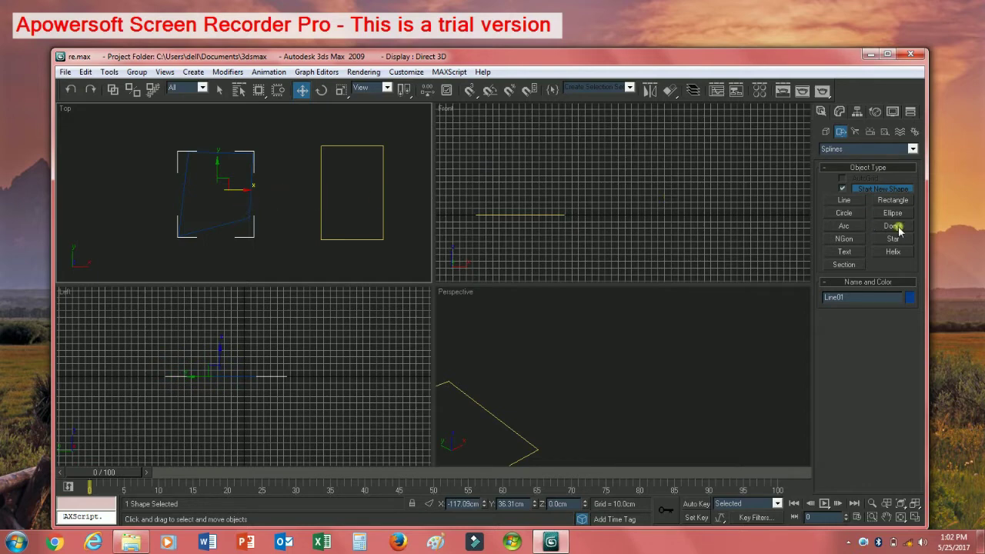
Set the line shape's object colour to dark yellow.
left_click(909, 299)
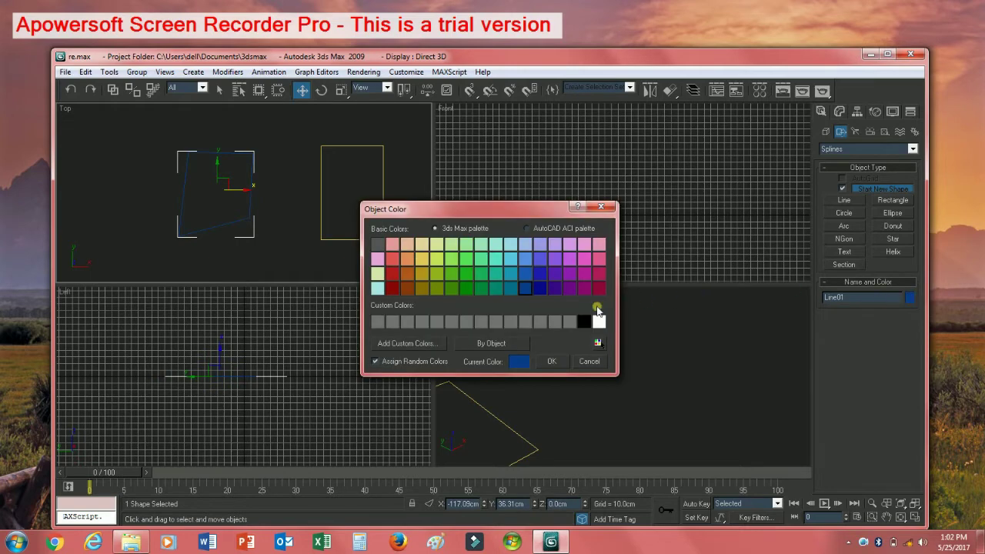
left_click(422, 273)
left_click(552, 361)
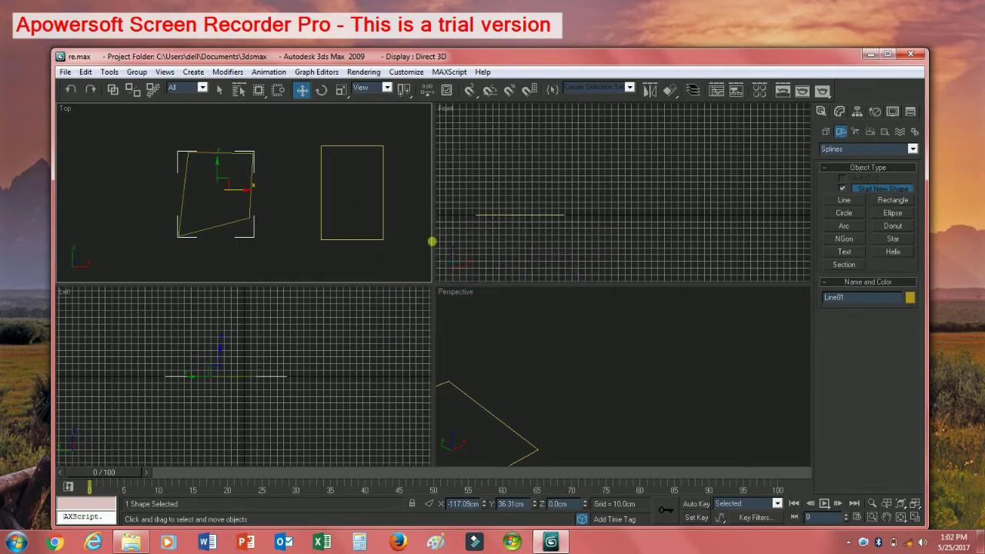
Give the rectangle a green object colour, replacing an interim purple.
middle_click_drag(345, 226, 362, 221)
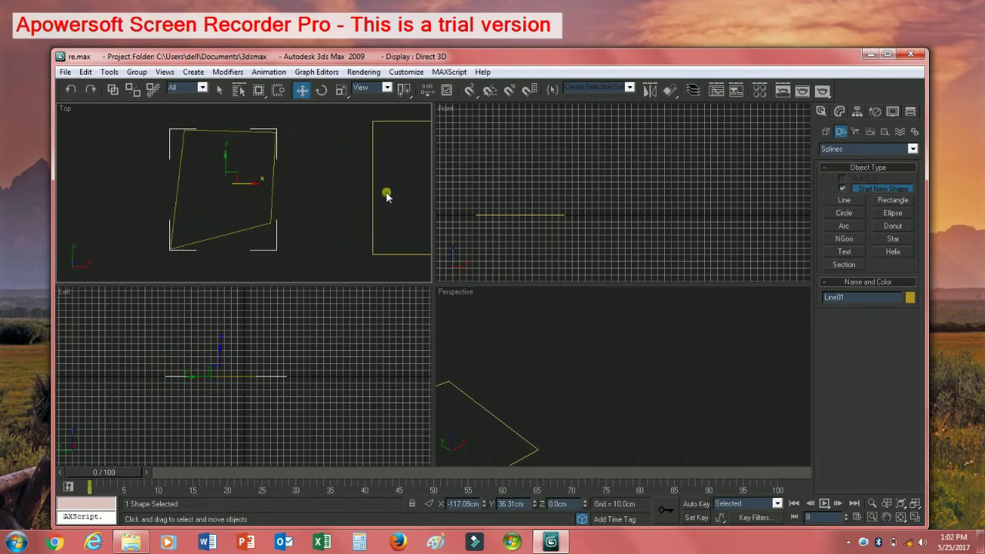
left_click_drag(378, 188, 313, 234)
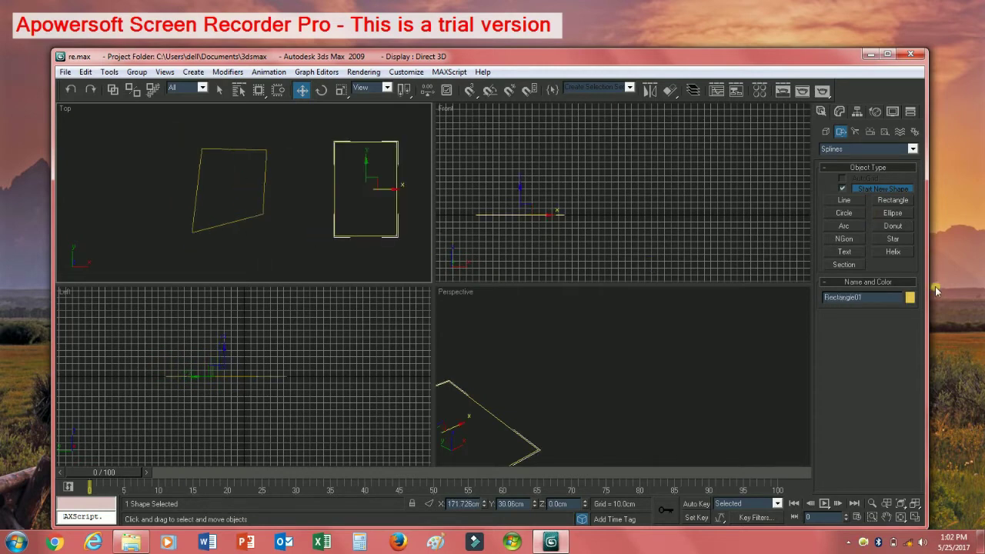
left_click(909, 297)
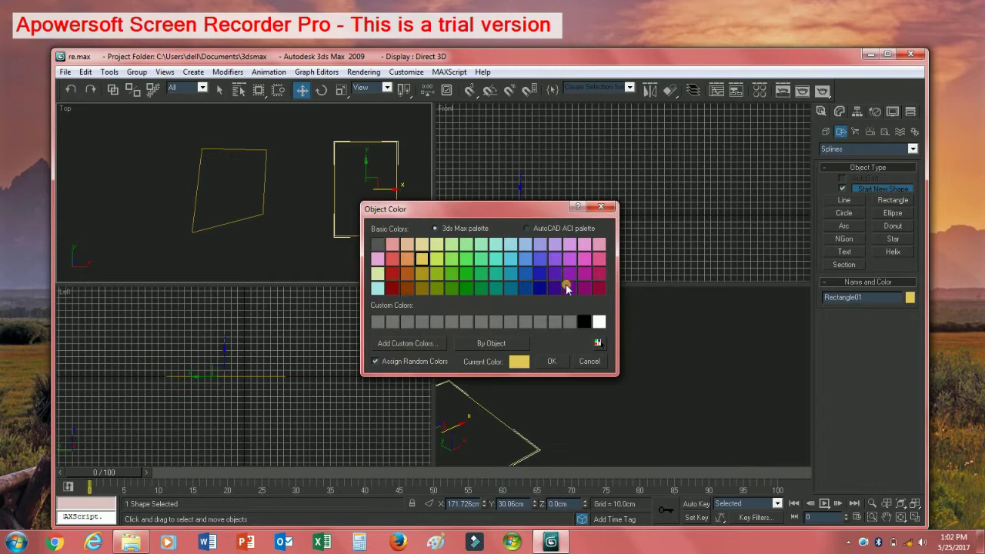
left_click(568, 287)
left_click(549, 362)
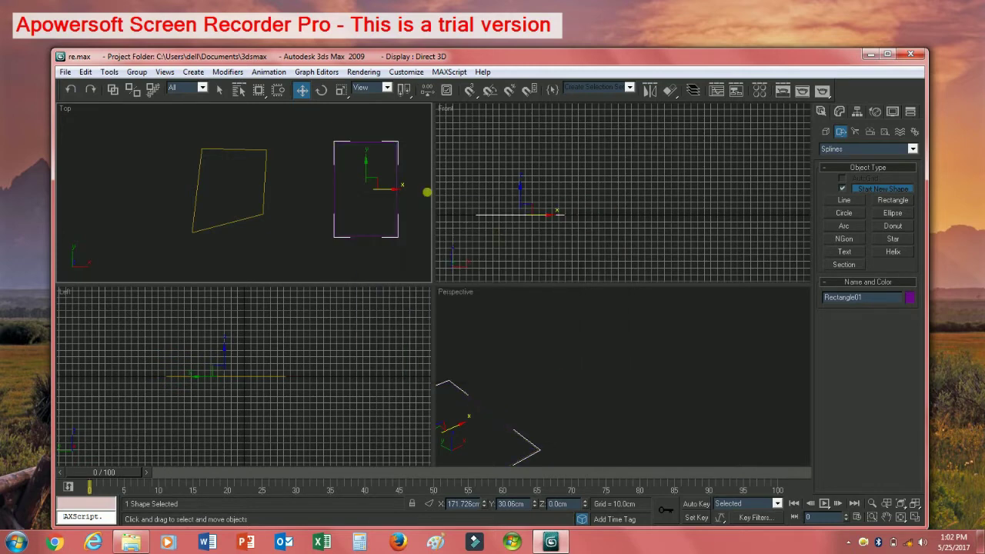
left_click(909, 298)
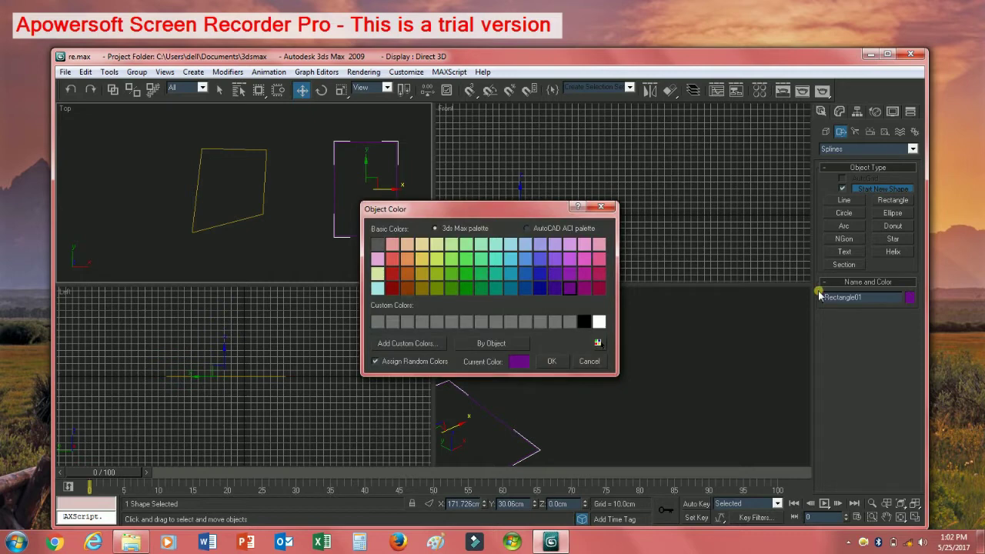
left_click(466, 273)
left_click(552, 363)
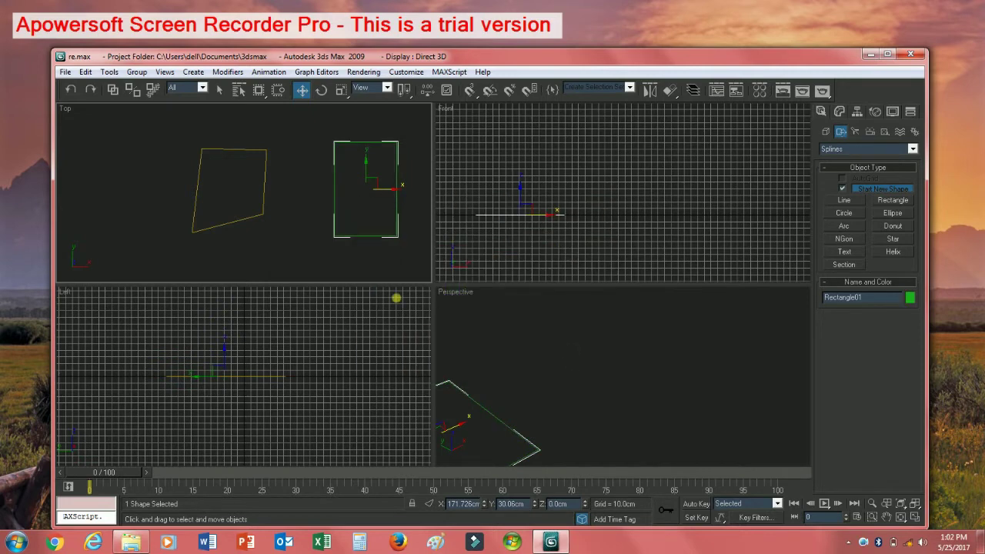
Deselect everything and maximize the Top viewport with Alt+W.
left_click(370, 252)
scroll(370, 252, "up", 2)
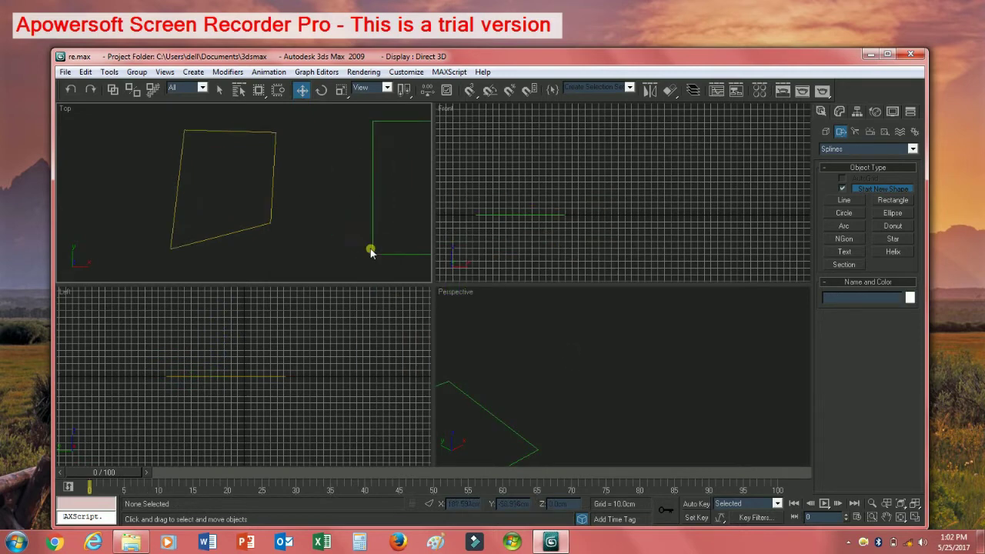
scroll(370, 253, "down", 2)
key("alt+w")
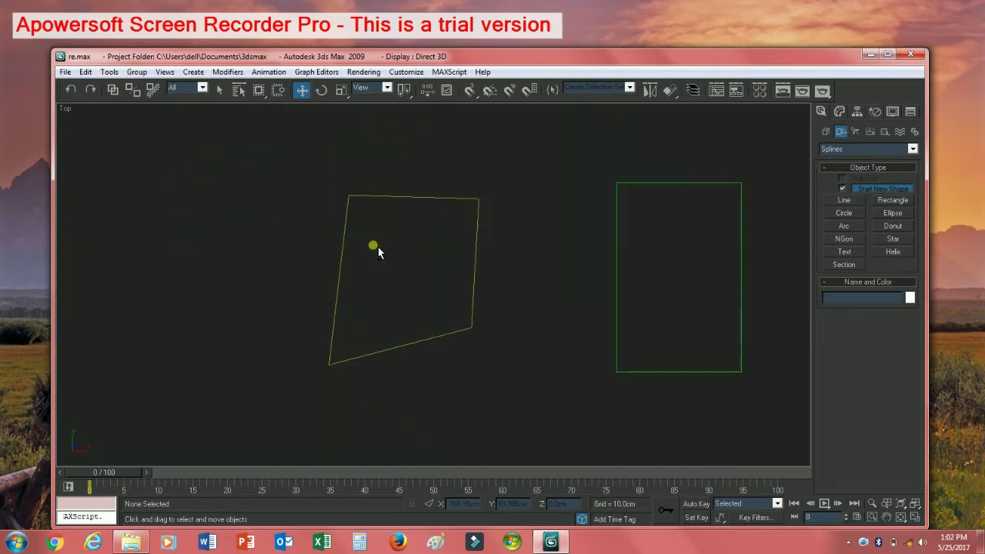
middle_click_drag(567, 282, 516, 278)
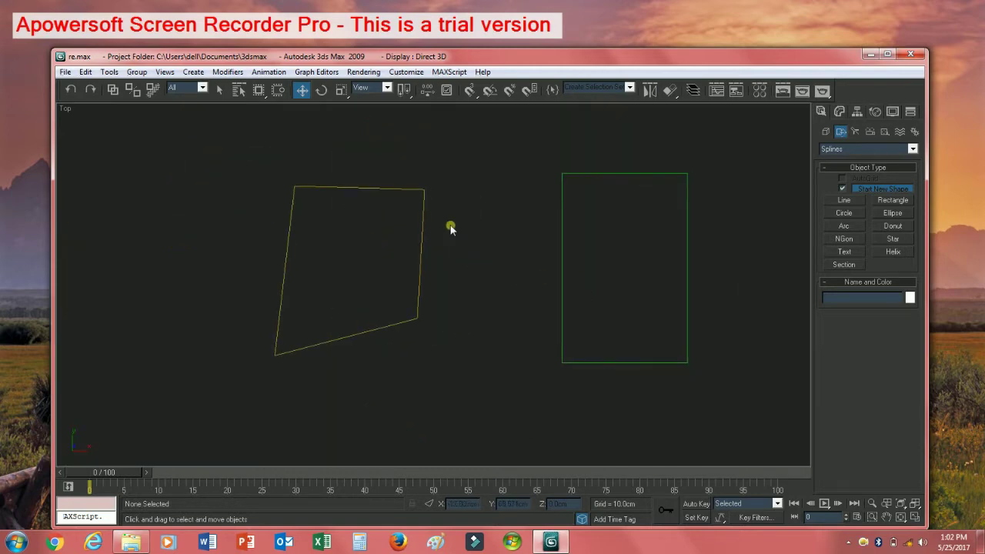
Select the yellow Line01 and show its parameters in the Modify panel.
left_click_drag(446, 214, 405, 246)
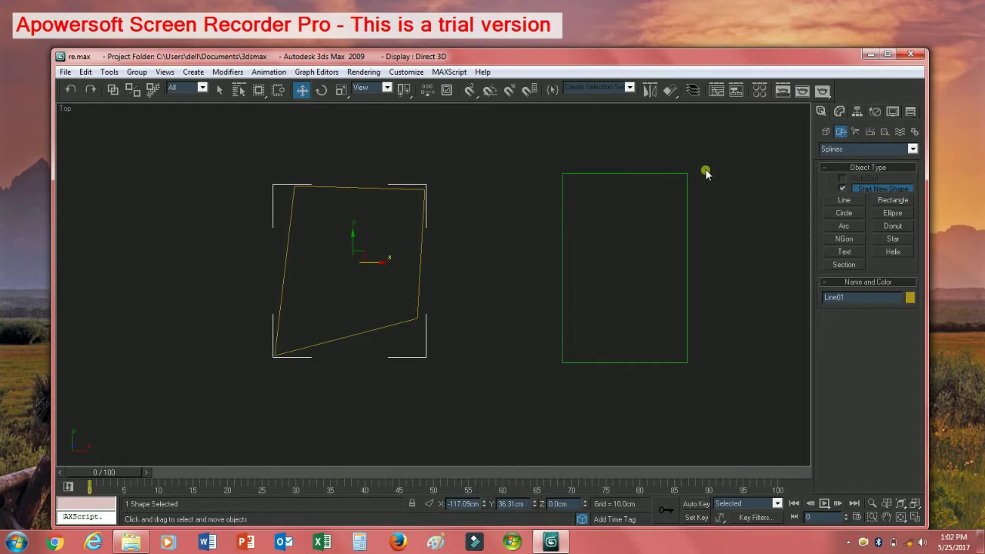
left_click_drag(703, 169, 672, 205)
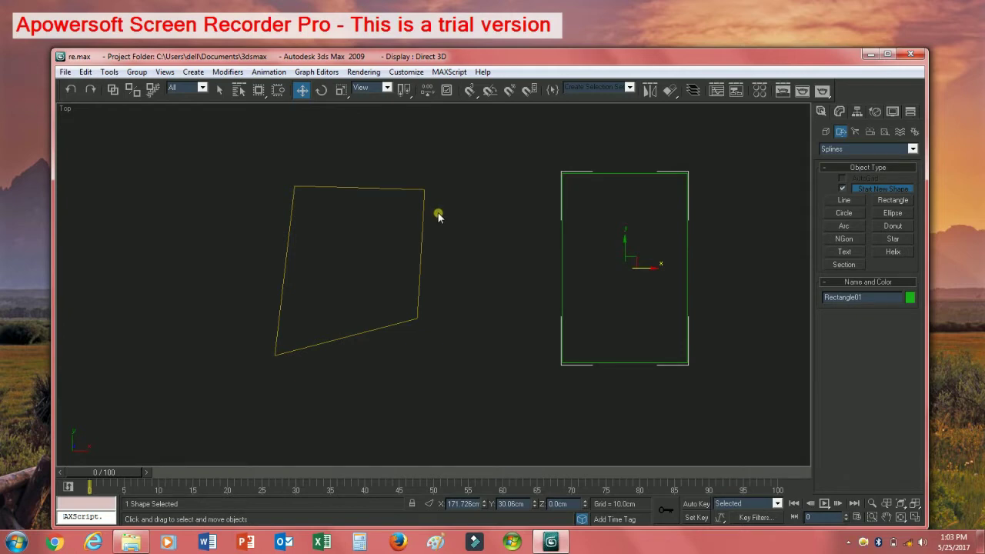
left_click(397, 243)
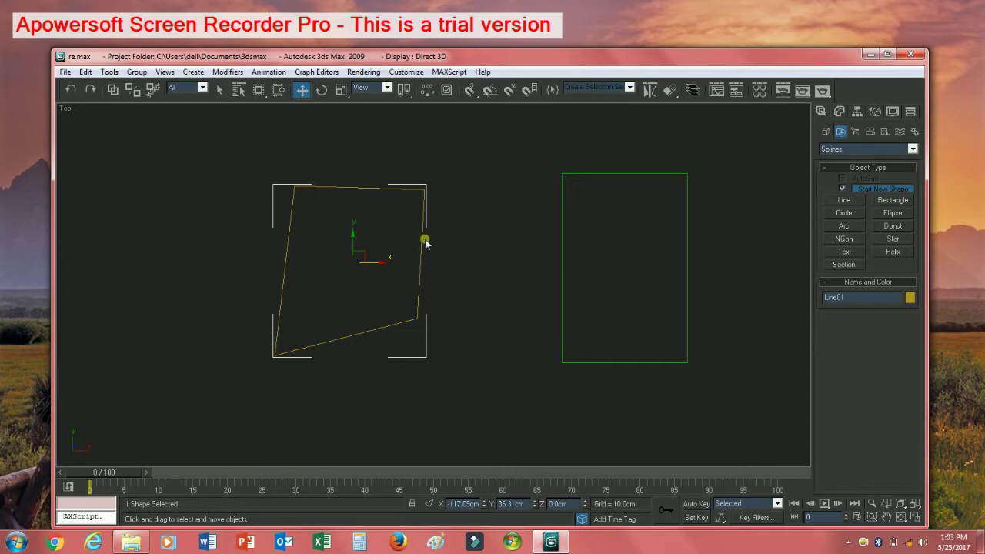
left_click(839, 112)
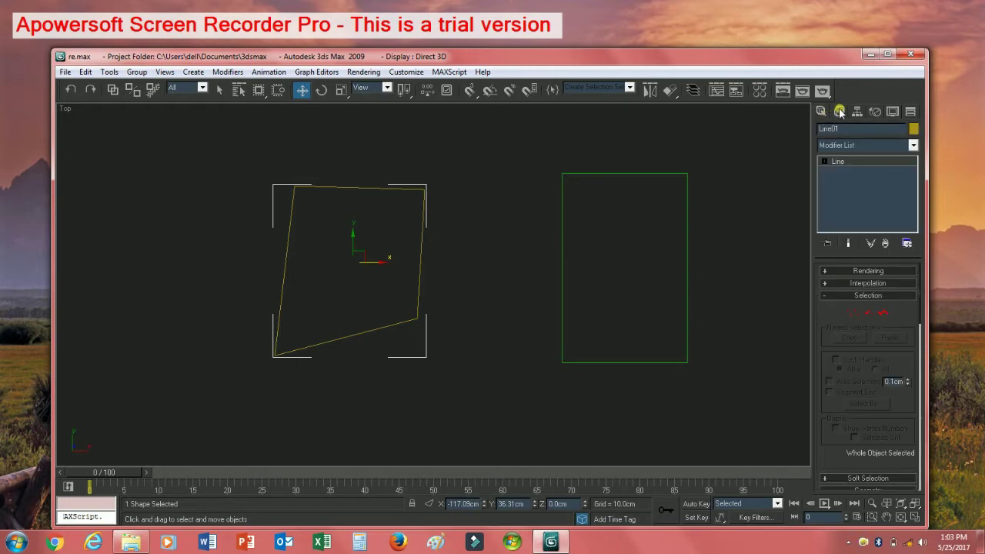
Expand Line01's sub-object levels and cycle through Vertex, Segment and Spline, ending on Vertex.
left_click(825, 162)
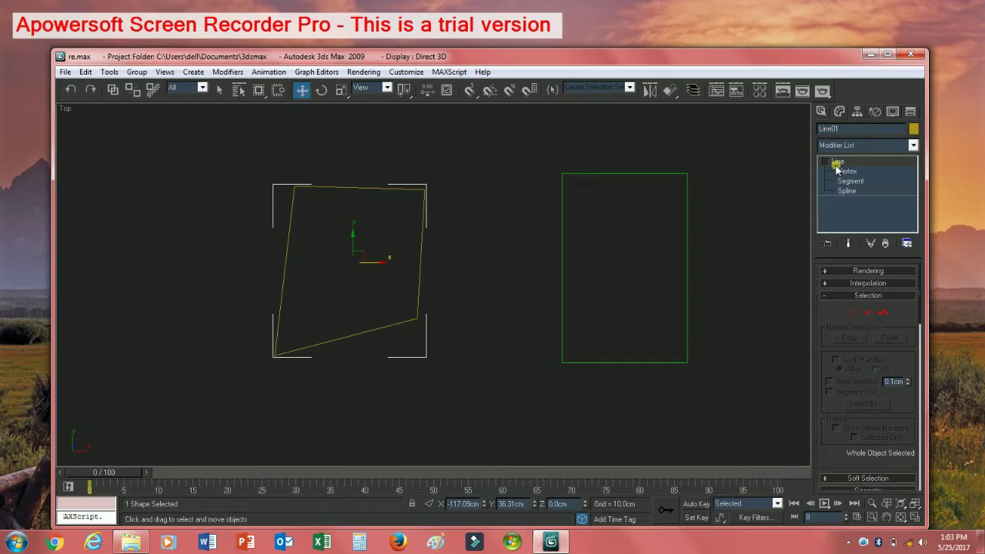
left_click(846, 170)
left_click(849, 182)
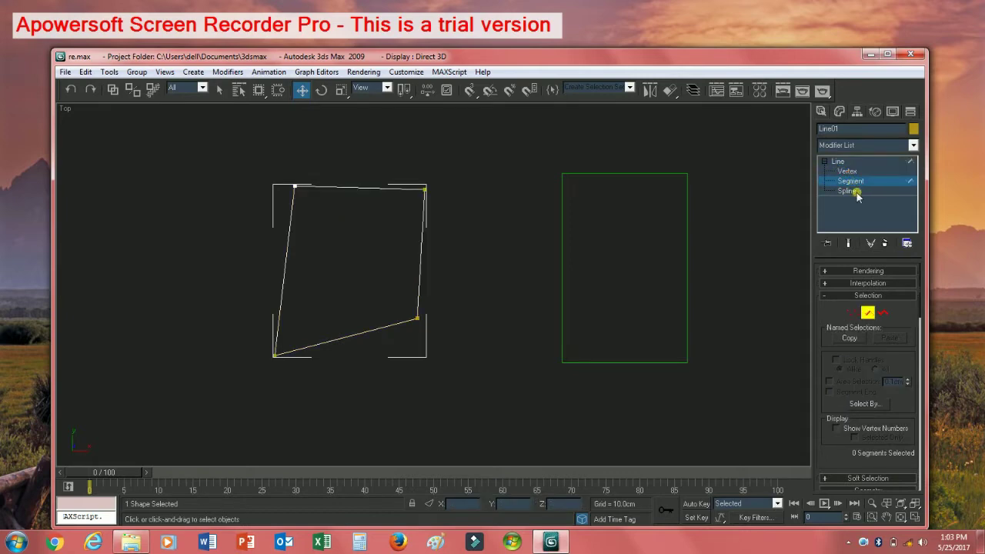
left_click(853, 192)
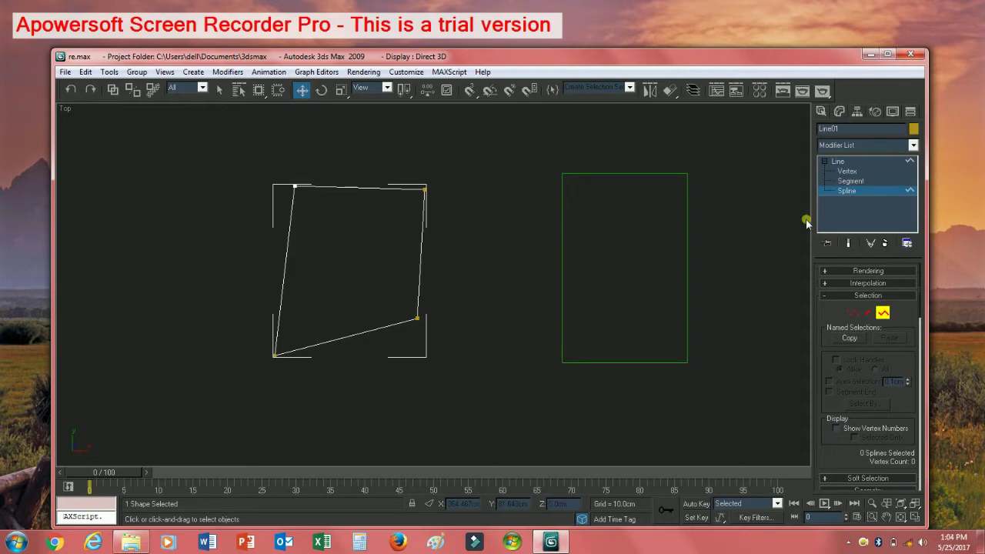
left_click(846, 171)
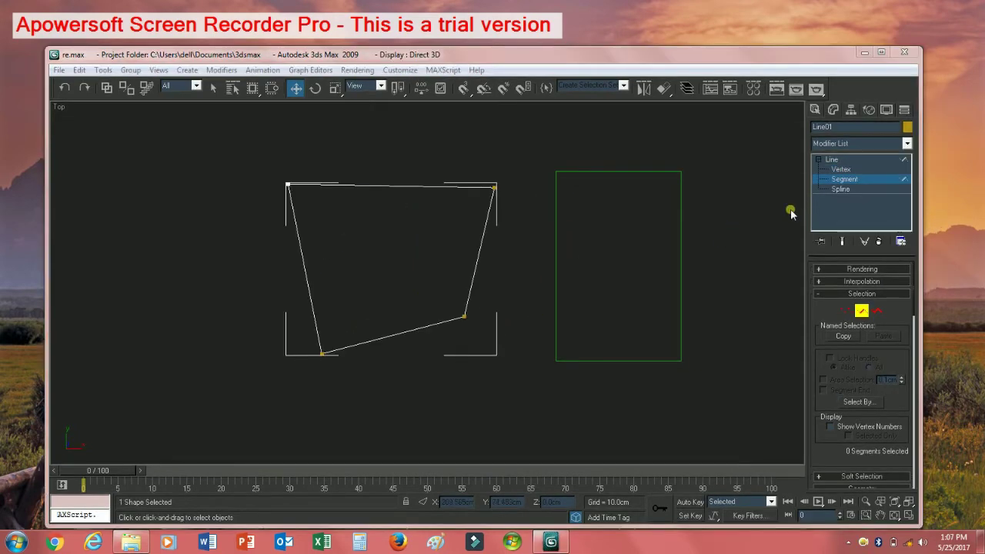
Delete Line01's top-right corner vertex, turning the shape into a triangle.
left_click(842, 169)
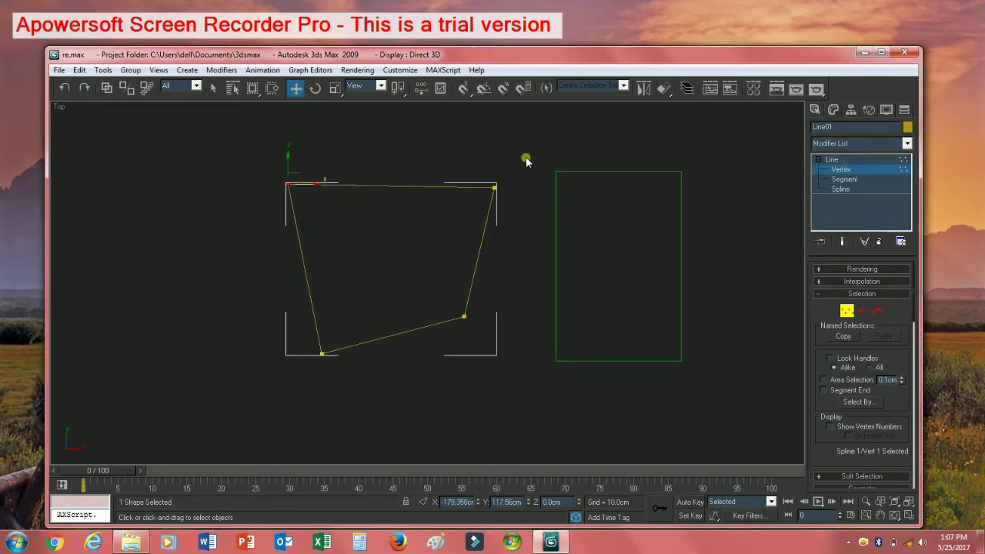
left_click(494, 187)
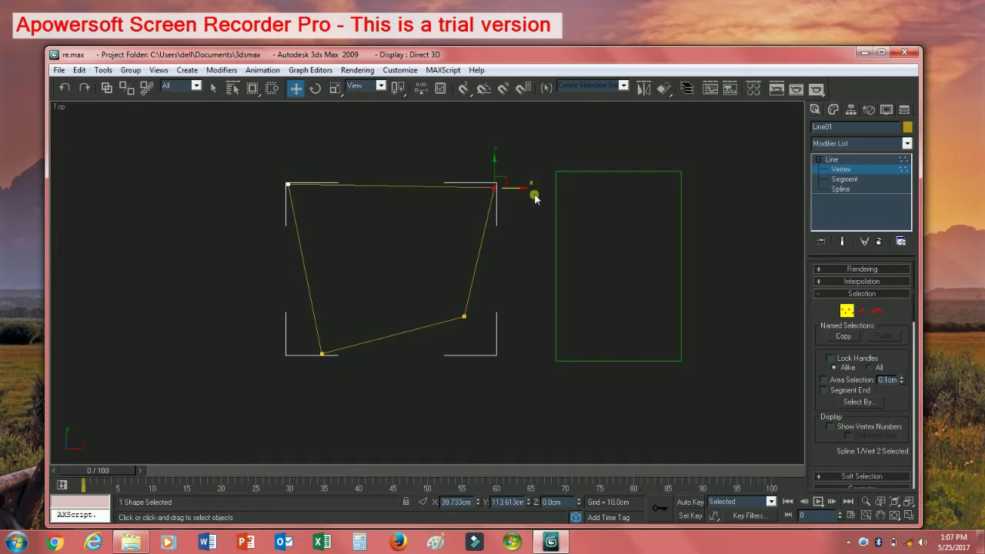
mouse_move(523, 189)
left_mouse_down()
mouse_move(451, 203)
mouse_move(539, 192)
left_mouse_up()
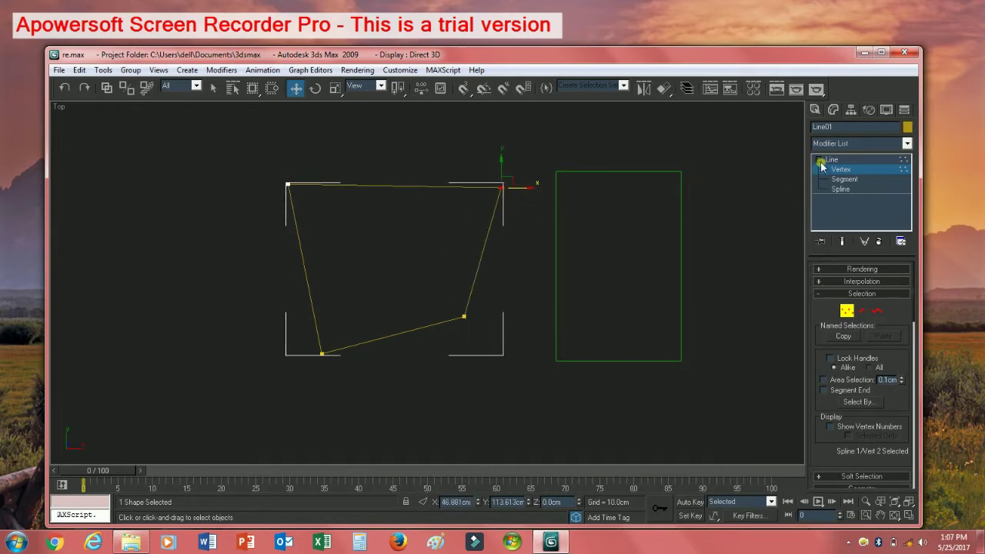
left_click_drag(531, 156, 463, 208)
left_click_drag(321, 159, 244, 210)
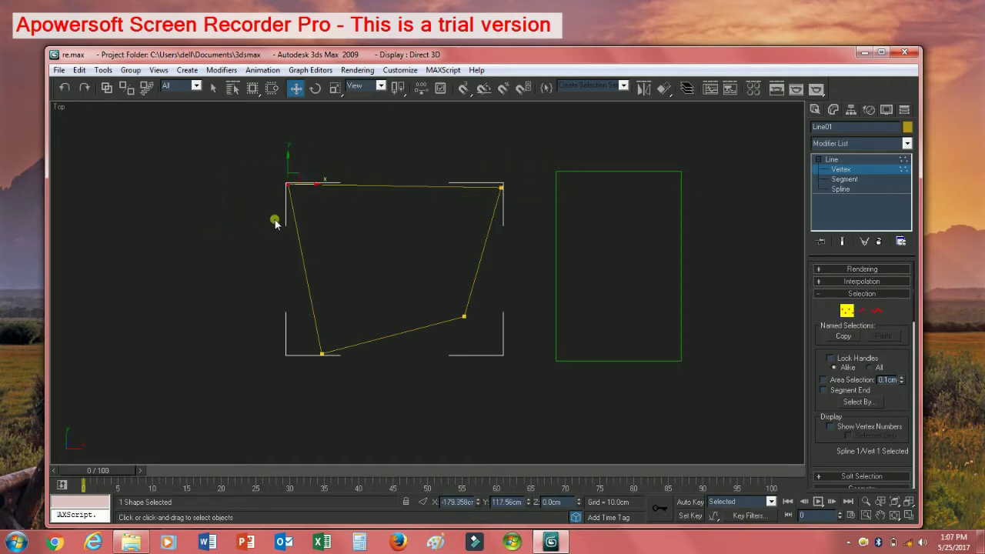
left_click(848, 170)
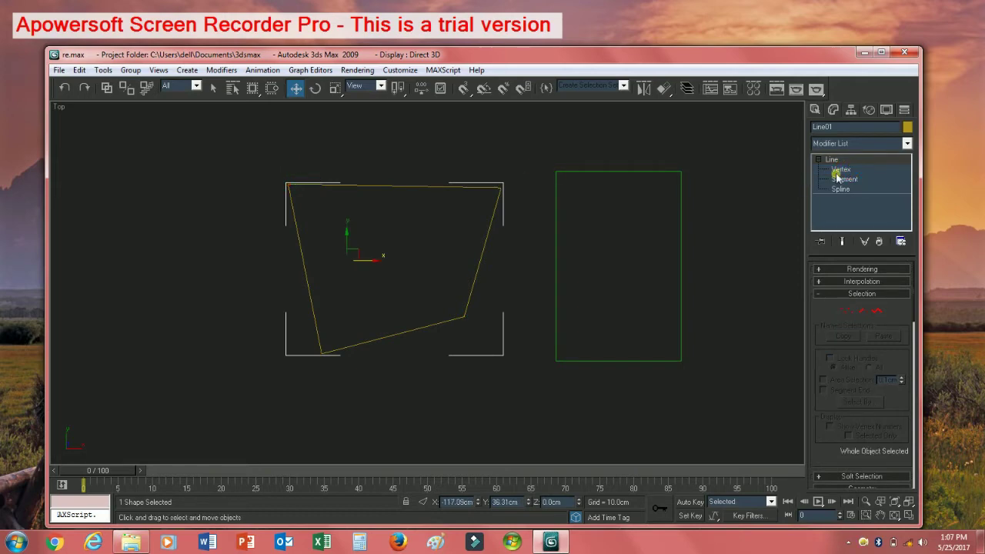
left_click(841, 170)
left_click_drag(528, 172, 441, 233)
key("Delete")
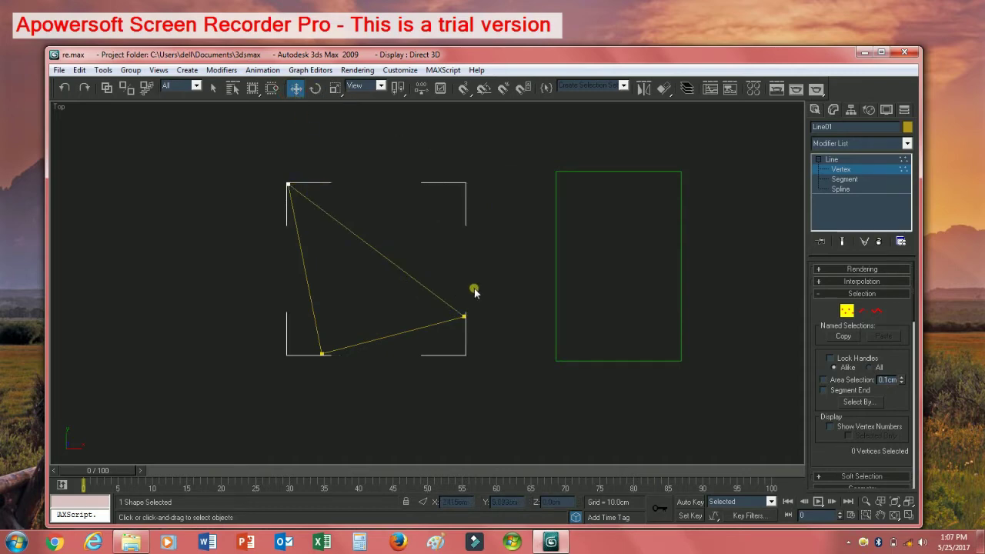
Drag the triangle's right vertex upward toward the middle.
left_click(463, 316)
left_click_drag(463, 316, 466, 287)
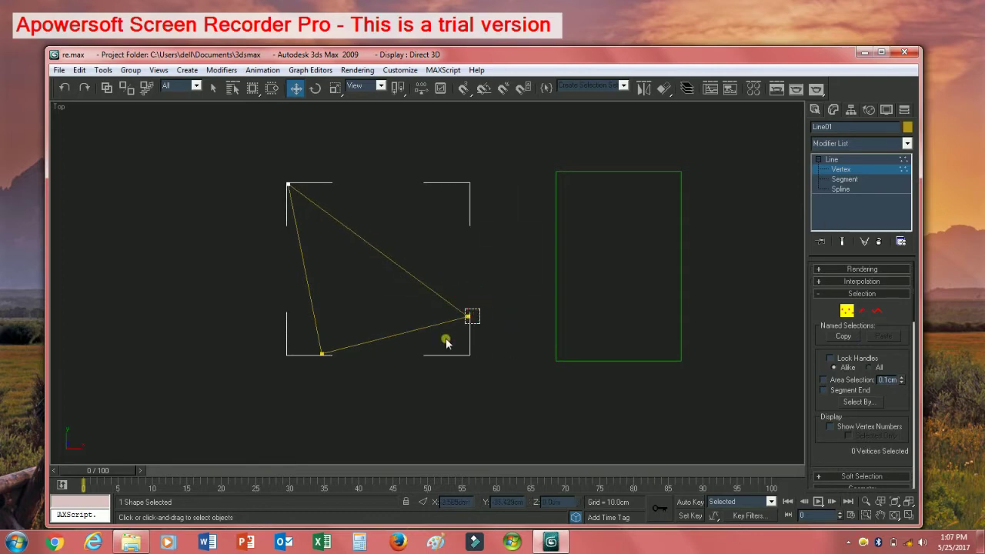
left_click_drag(468, 291, 485, 212)
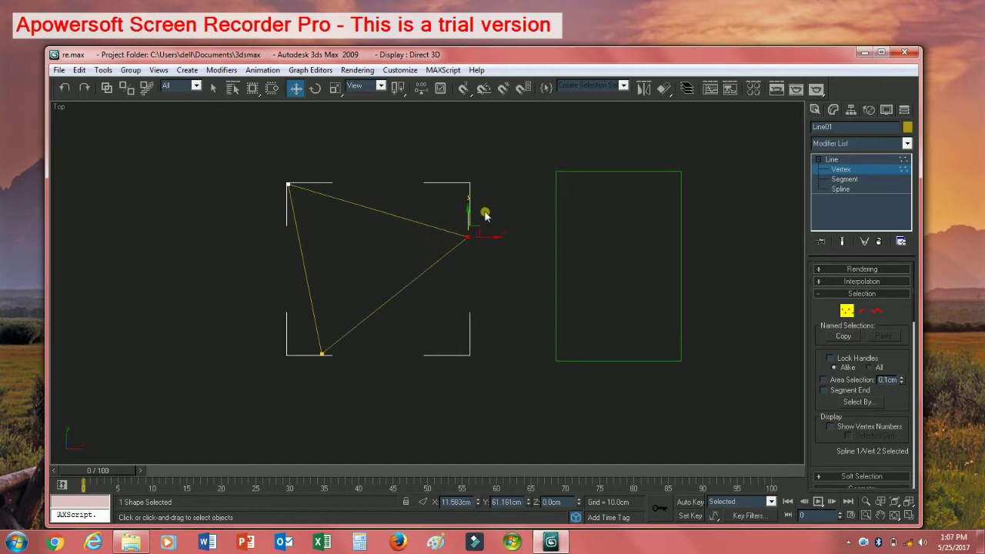
Use Move Transform Type-In to shift the right vertex to X -22.404 cm.
right_click(296, 94)
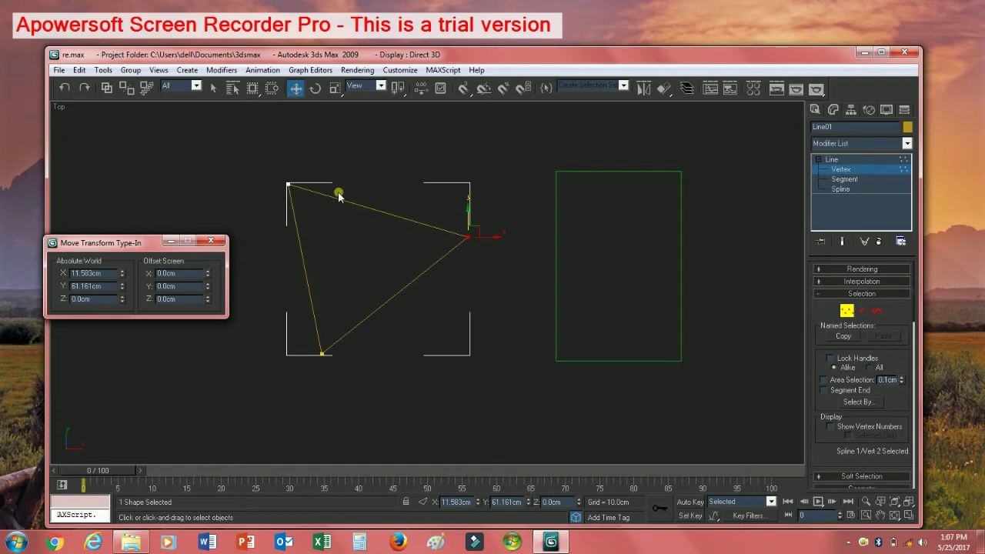
mouse_move(208, 272)
left_mouse_down()
mouse_move(215, 227)
mouse_move(273, 234)
mouse_move(240, 305)
mouse_move(245, 256)
mouse_move(216, 300)
mouse_move(212, 287)
left_mouse_up()
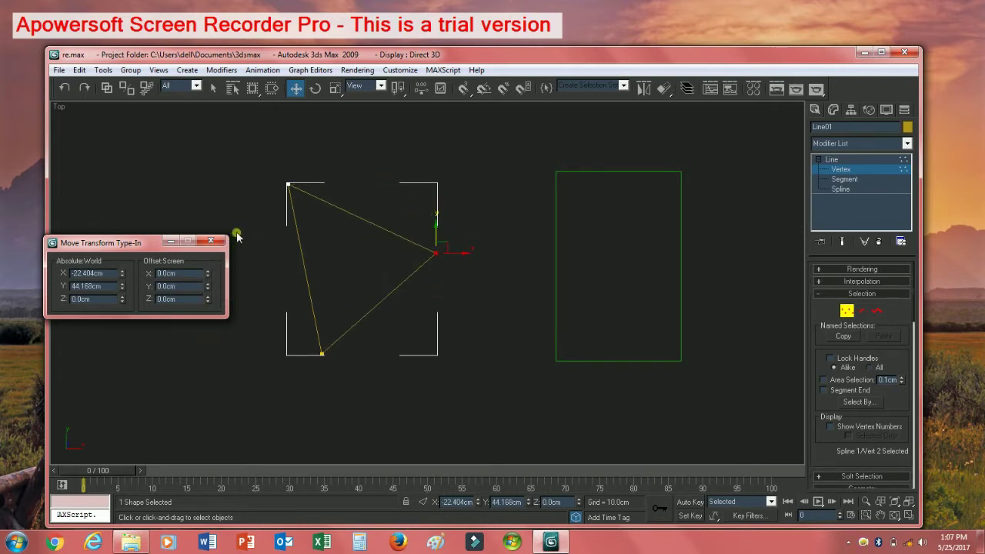
left_click(846, 180)
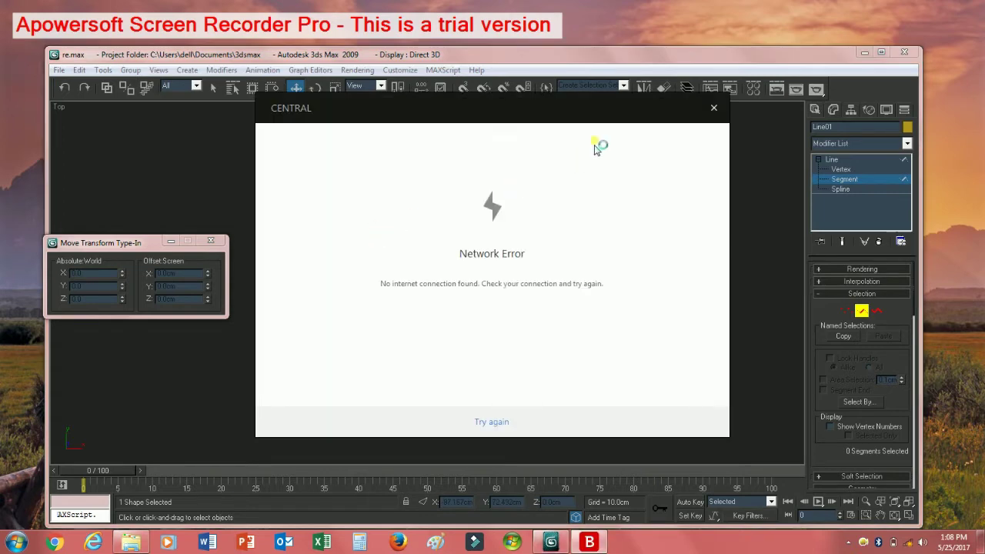
Dismiss the network error and move the triangle's top segment down slightly.
left_click(714, 108)
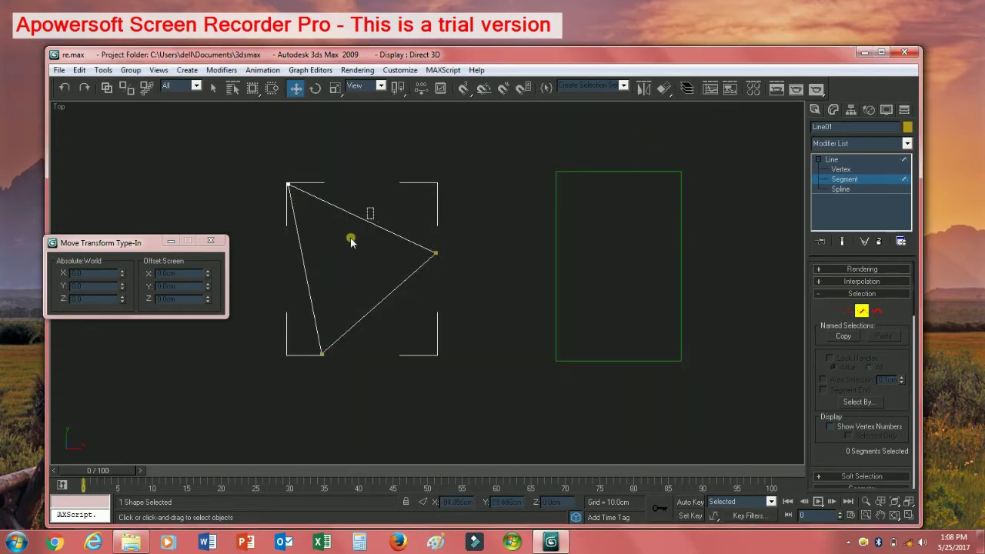
left_click_drag(350, 242, 346, 244)
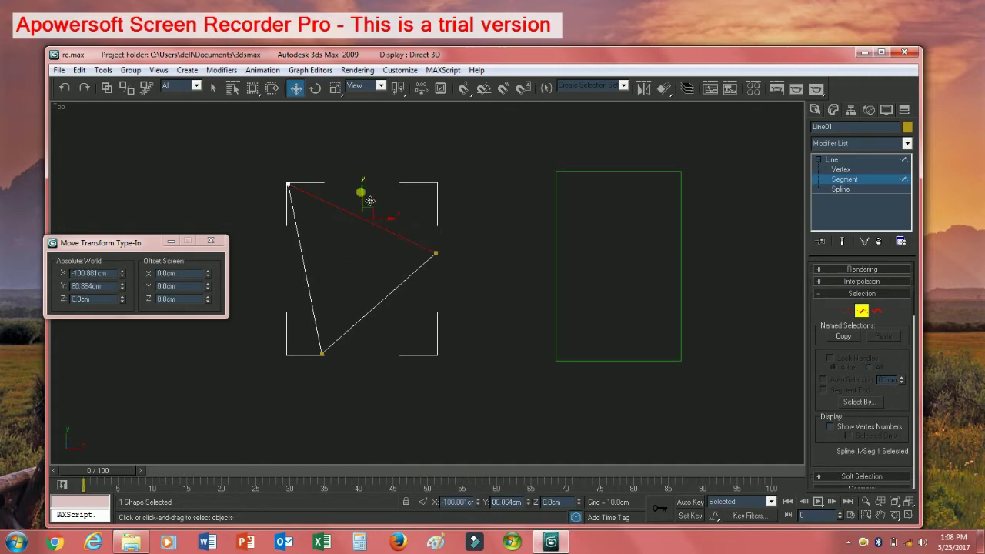
left_click_drag(362, 199, 377, 218)
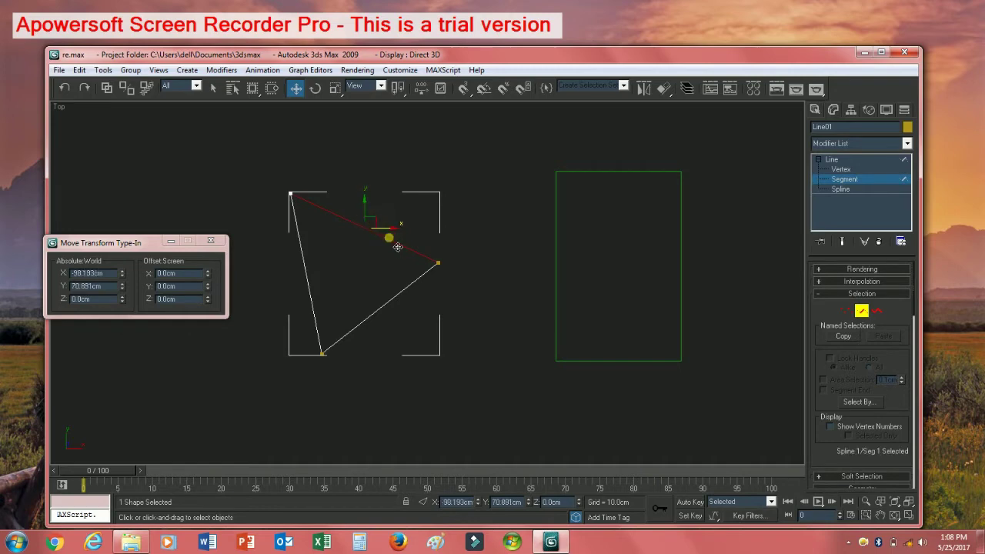
At Spline level, move the whole triangle to about X -107.273 cm, Y 17.866 cm.
left_click(842, 189)
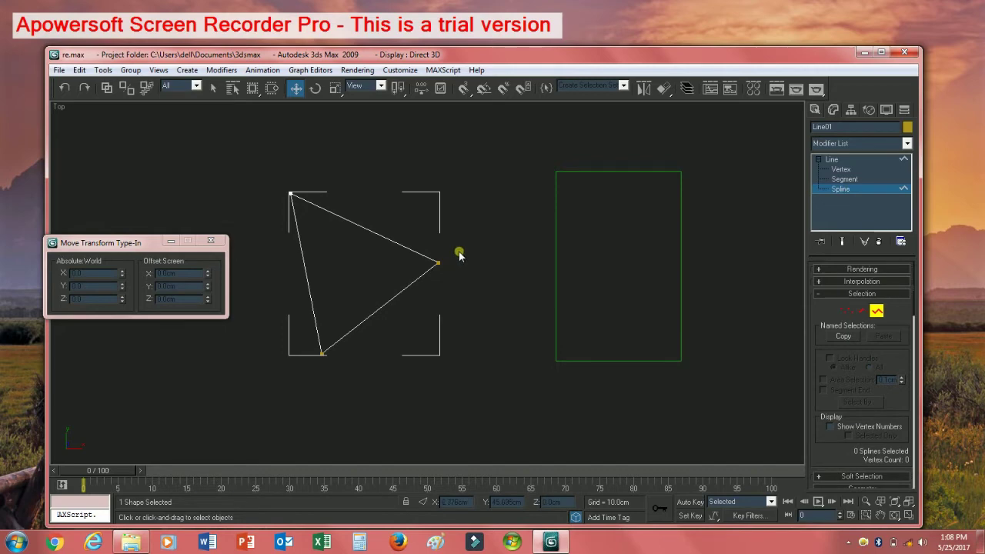
left_click_drag(459, 256, 425, 281)
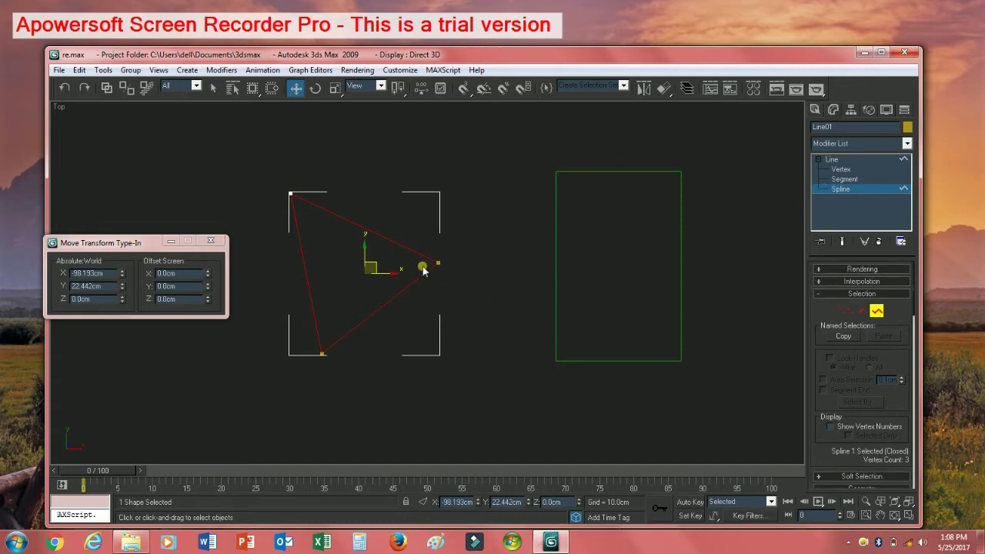
mouse_move(377, 273)
left_mouse_down()
mouse_move(410, 240)
mouse_move(402, 268)
mouse_move(368, 278)
left_mouse_up()
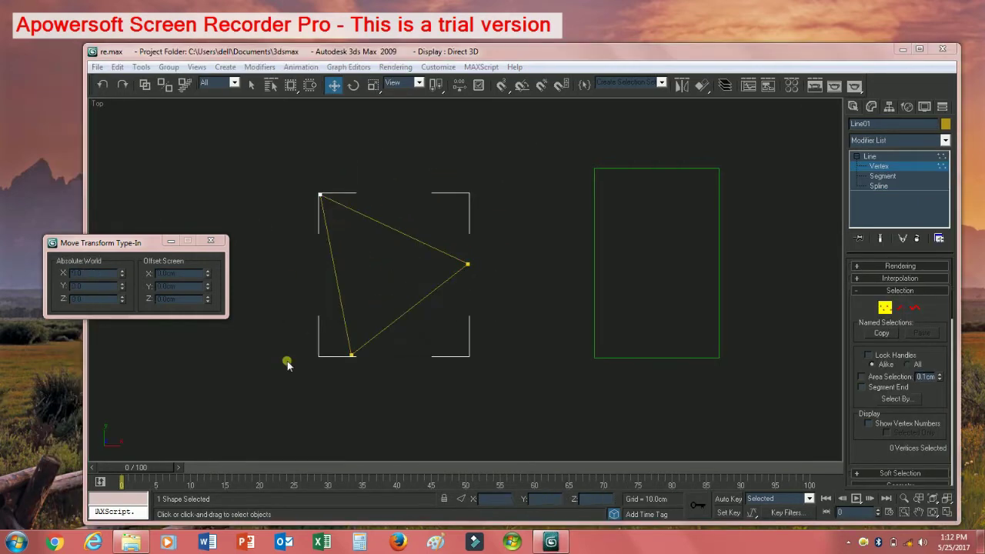
At Vertex level, select the triangle's right vertex and turn on Refine in the Geometry rollout.
left_click(872, 168)
left_click(873, 168)
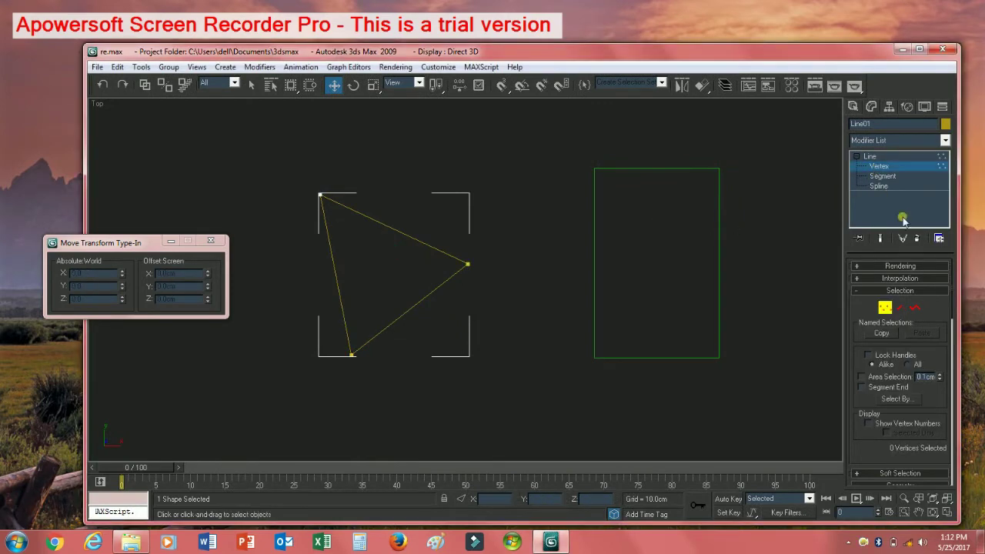
scroll(949, 322, "down", 10)
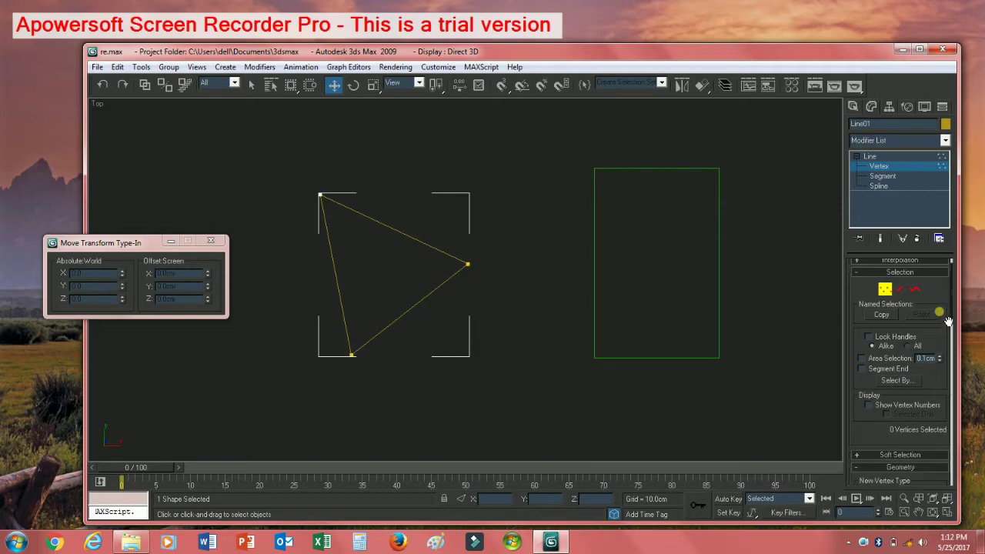
scroll(948, 321, "down", 4)
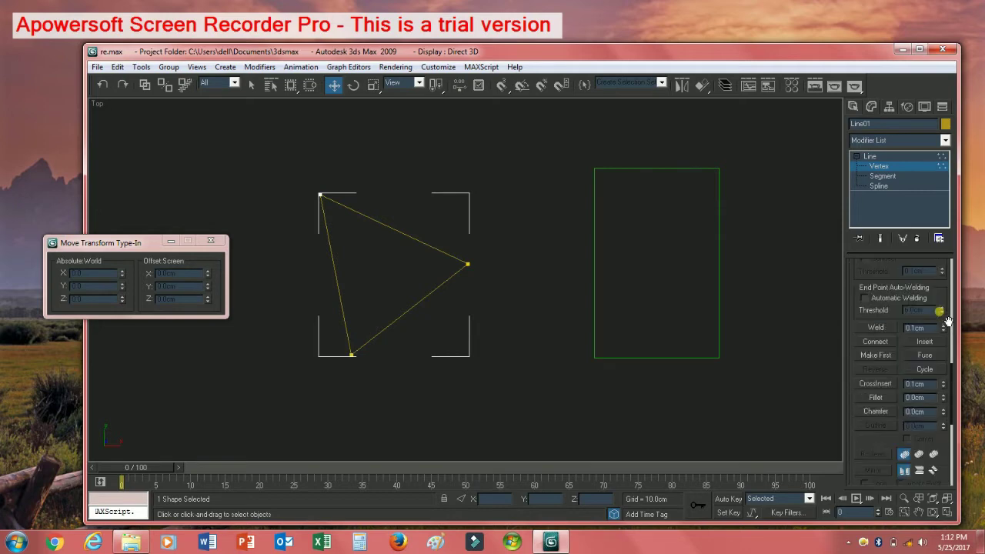
scroll(948, 321, "up", 5)
scroll(948, 321, "up", 3)
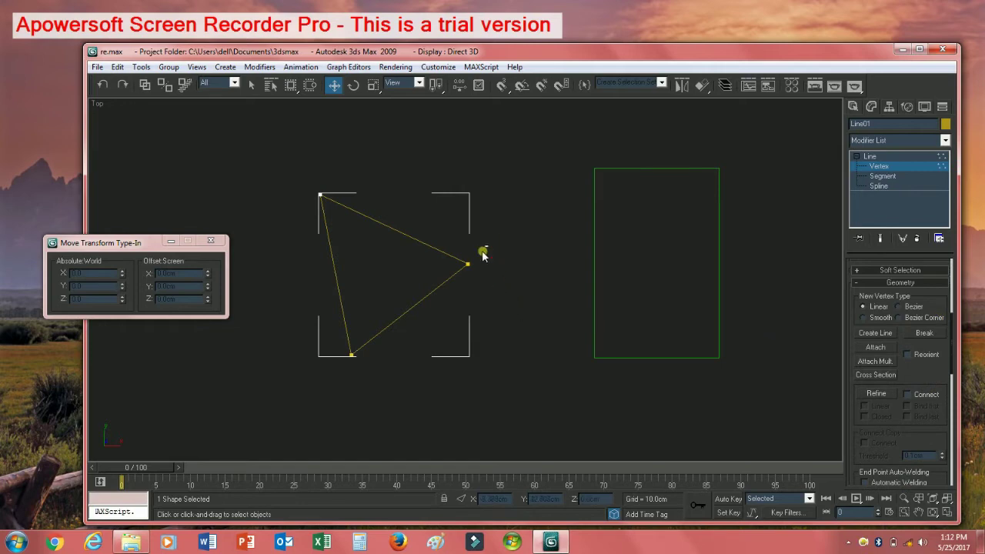
left_click_drag(488, 247, 460, 282)
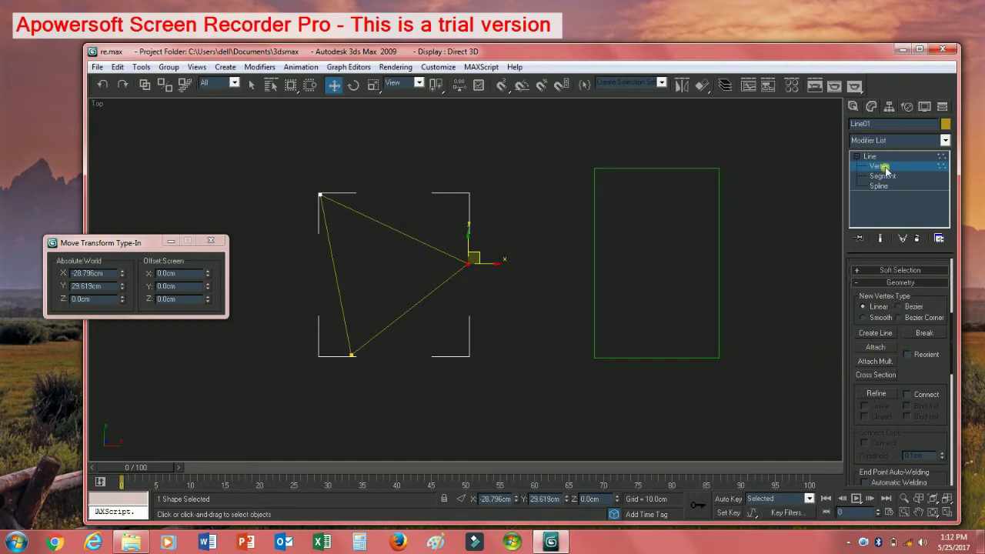
left_click(876, 393)
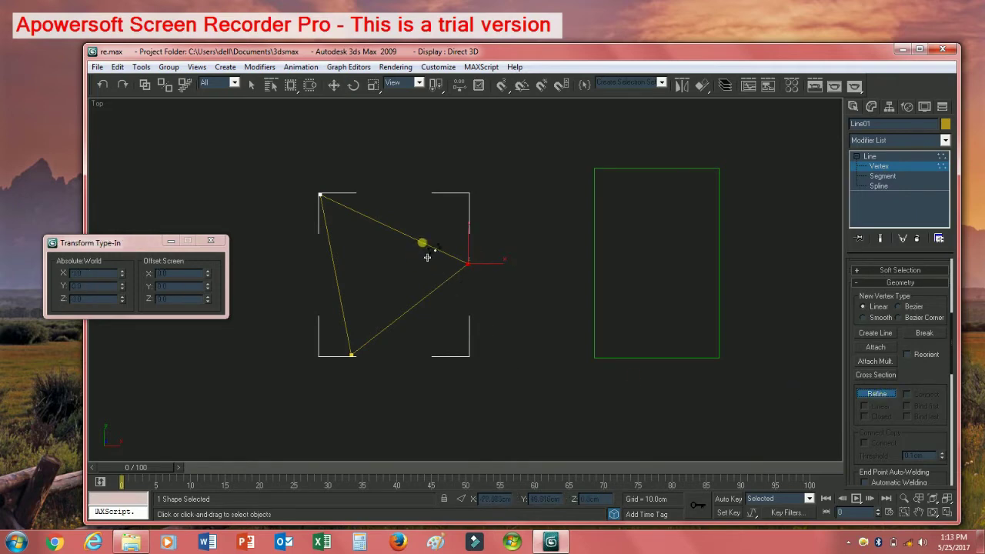
Refine five new vertices onto the upper, left and lower-right edges of the triangle.
left_click(396, 230)
left_click(359, 212)
left_click(330, 253)
left_click(337, 287)
left_click(381, 332)
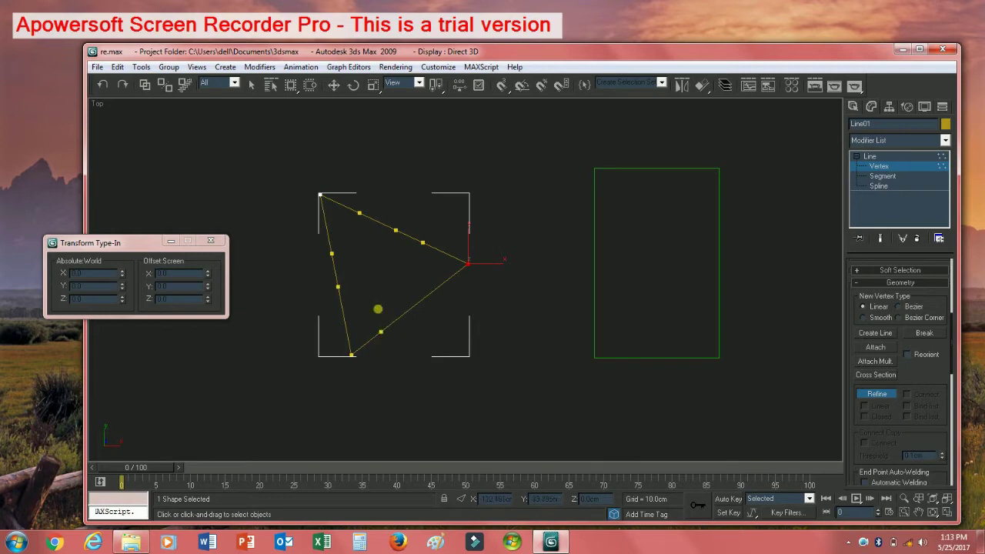
With Select and Move, raise a newly added vertex on the upper edge.
left_click(334, 87)
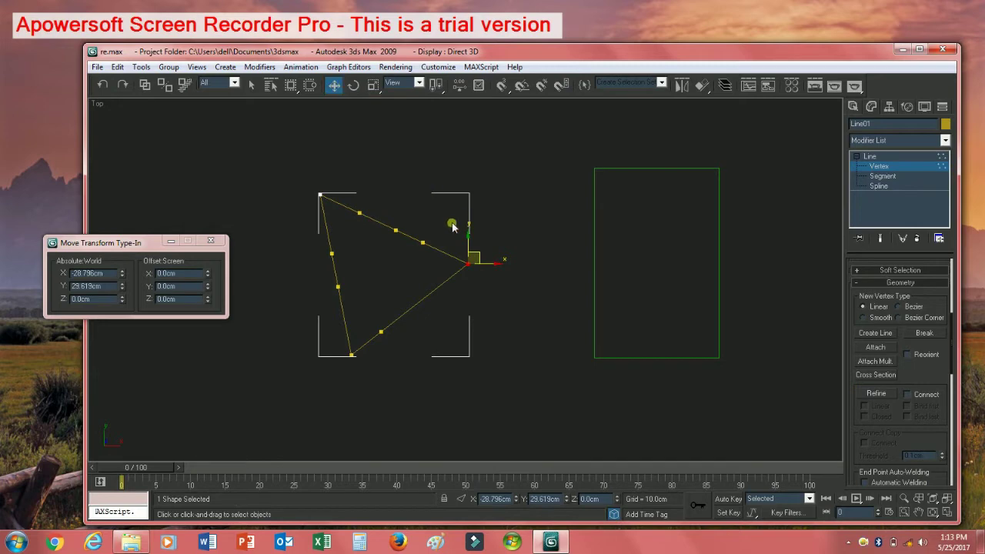
left_click_drag(440, 231, 395, 168)
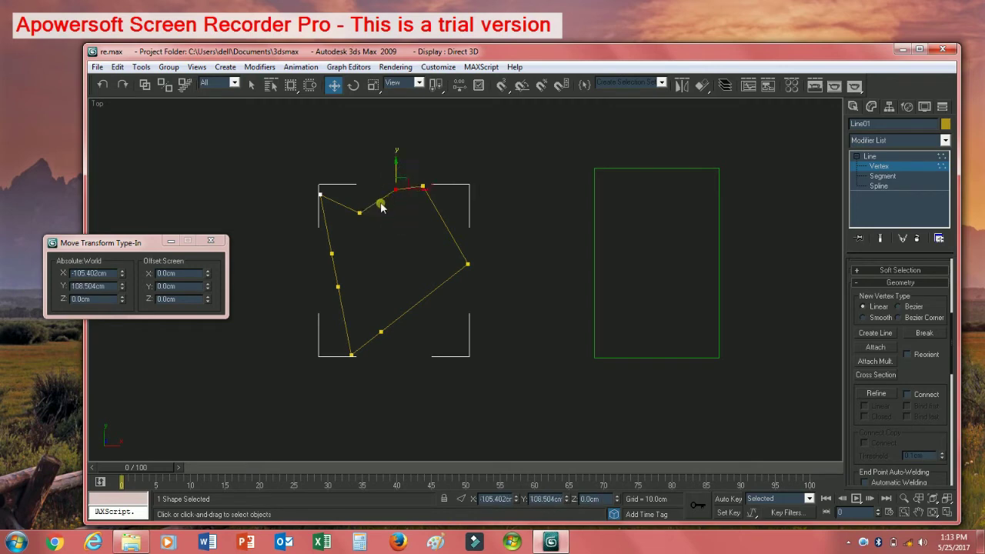
left_click_drag(377, 202, 368, 177)
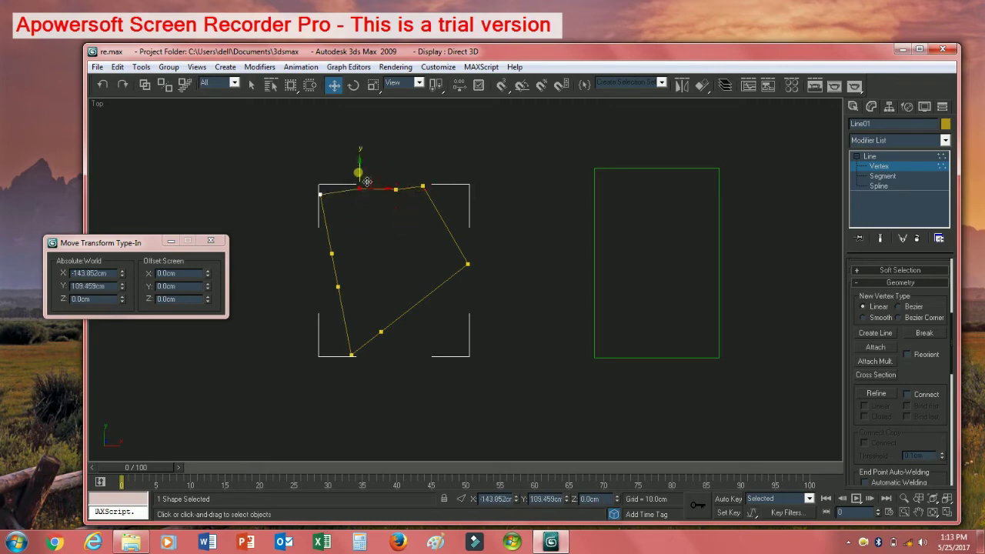
Refine three more vertices along the right-side edges, then return to Select and Move.
left_click(876, 393)
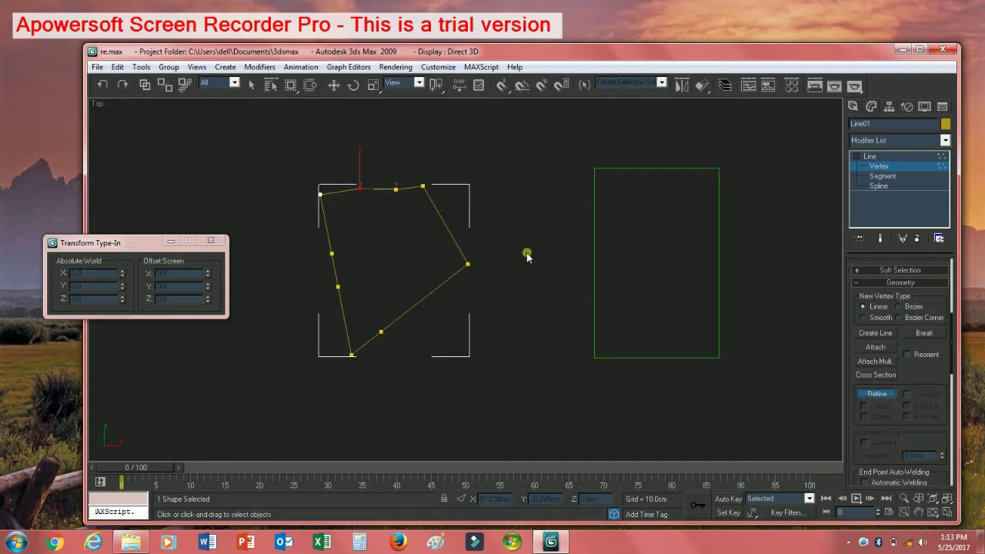
left_click(446, 228)
left_click(439, 285)
left_click(438, 305)
left_click(865, 395)
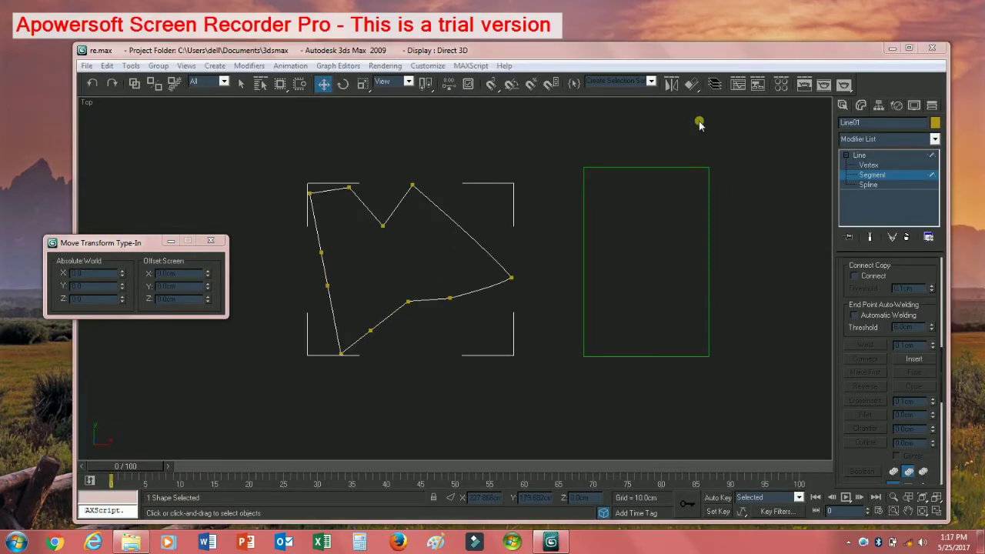
left_click(868, 165)
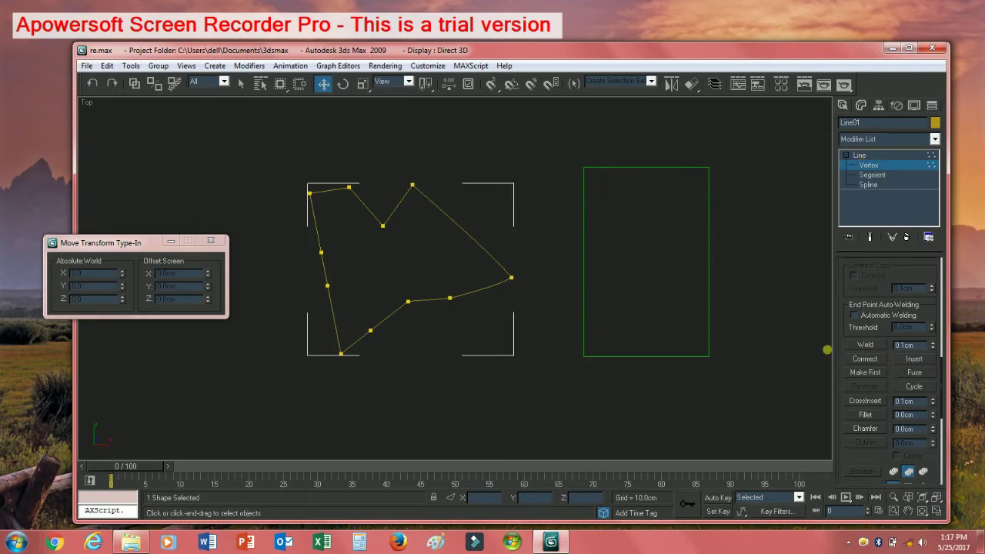
left_click(409, 196)
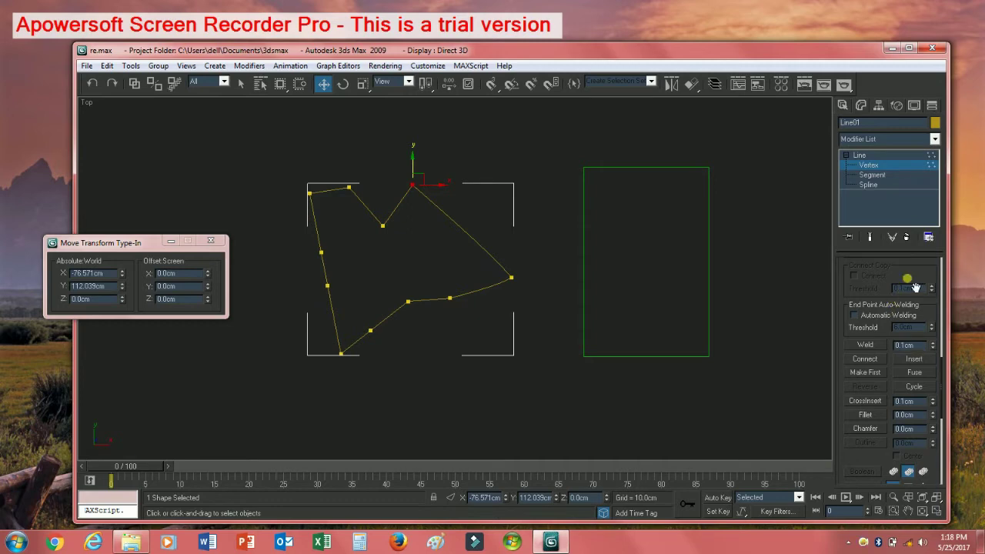
scroll(900, 297, "down", 5)
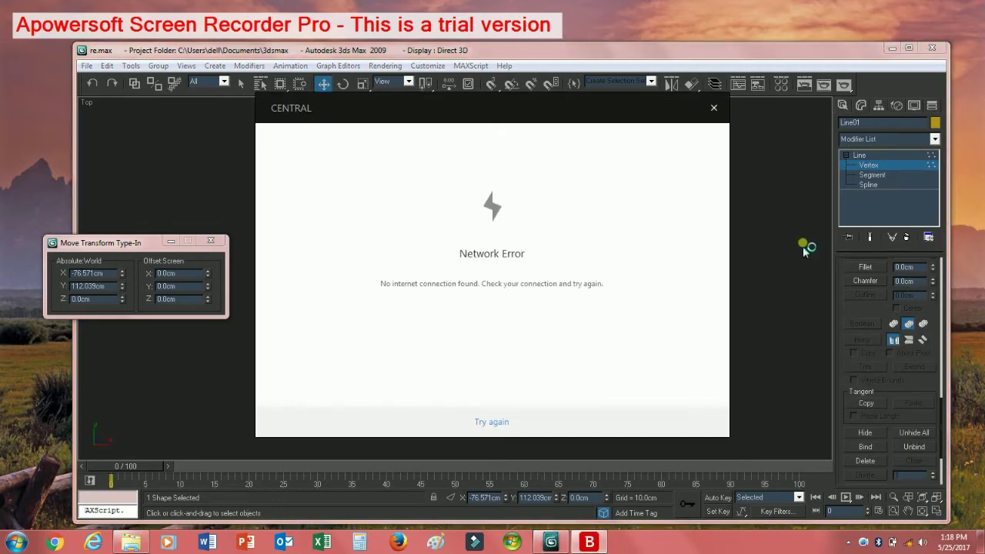
left_click(713, 108)
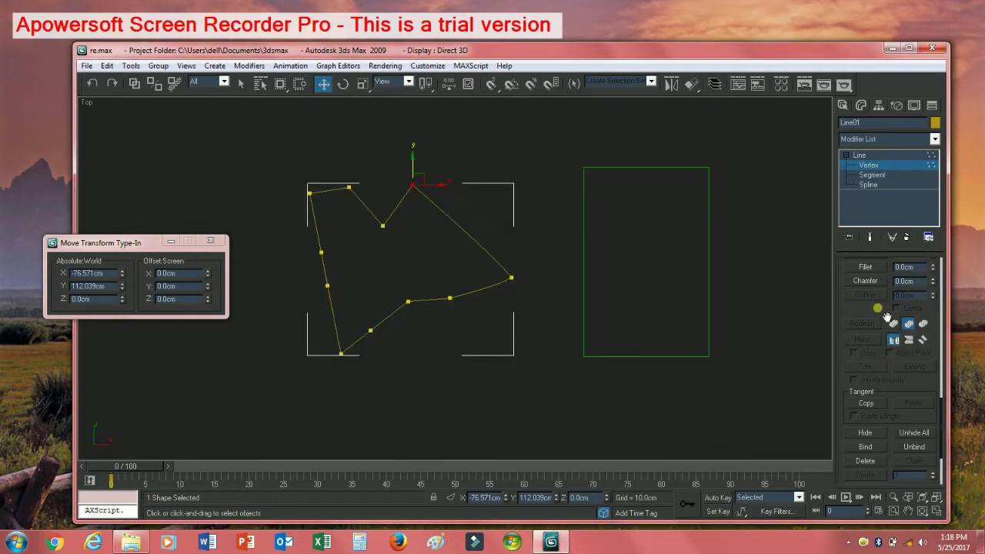
scroll(887, 317, "up", 5)
scroll(886, 318, "up", 3)
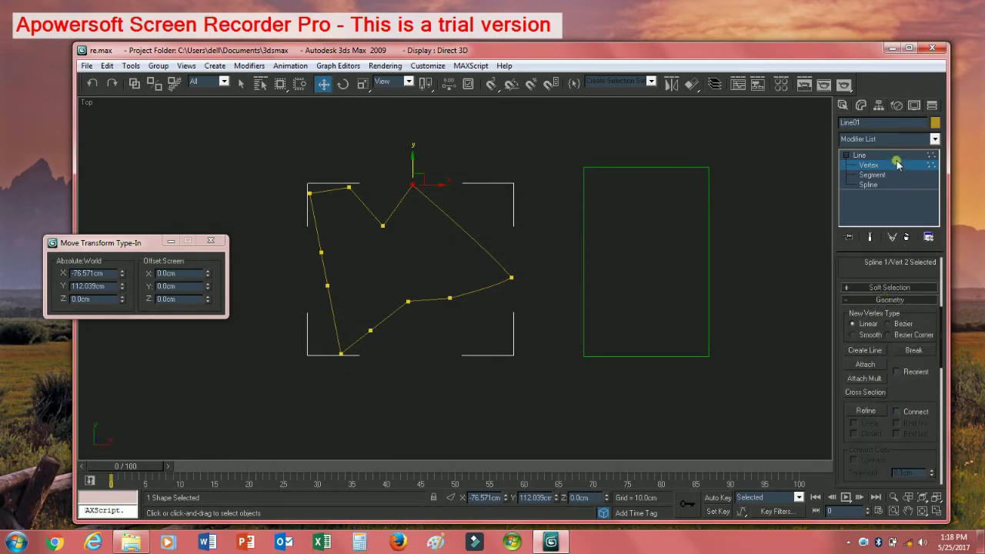
Break the spline at the top vertex and move the top-right segment to Y 83.693cm.
left_click(909, 352)
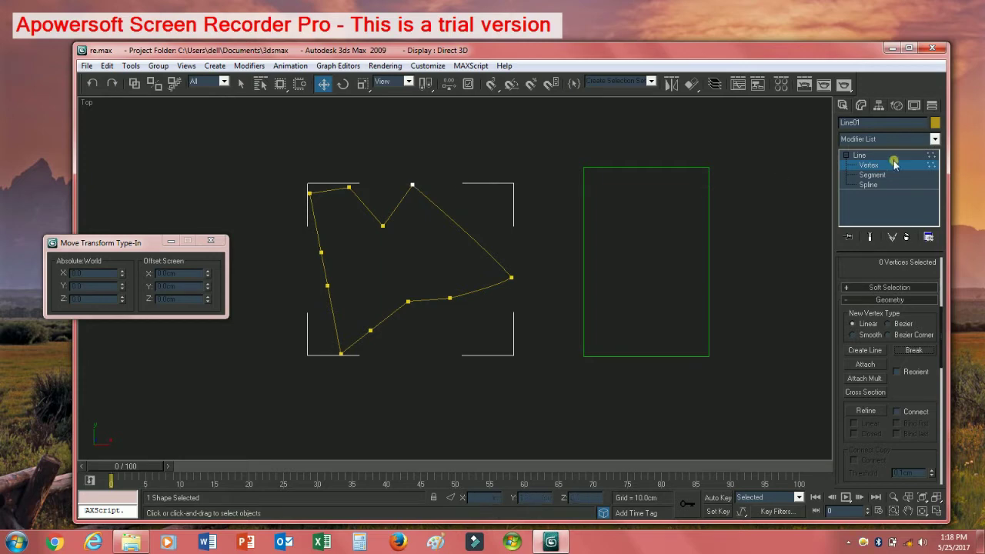
left_click(874, 175)
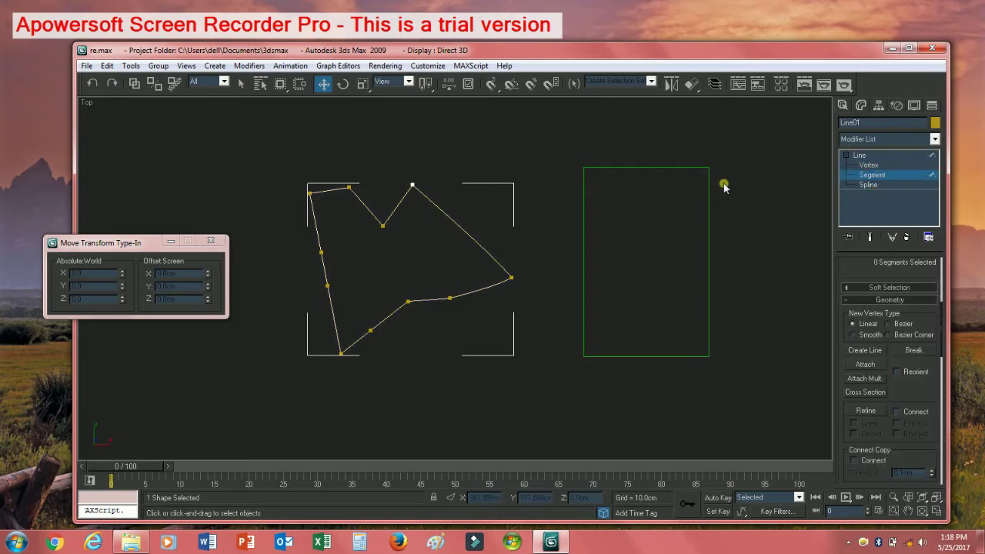
left_click(431, 201)
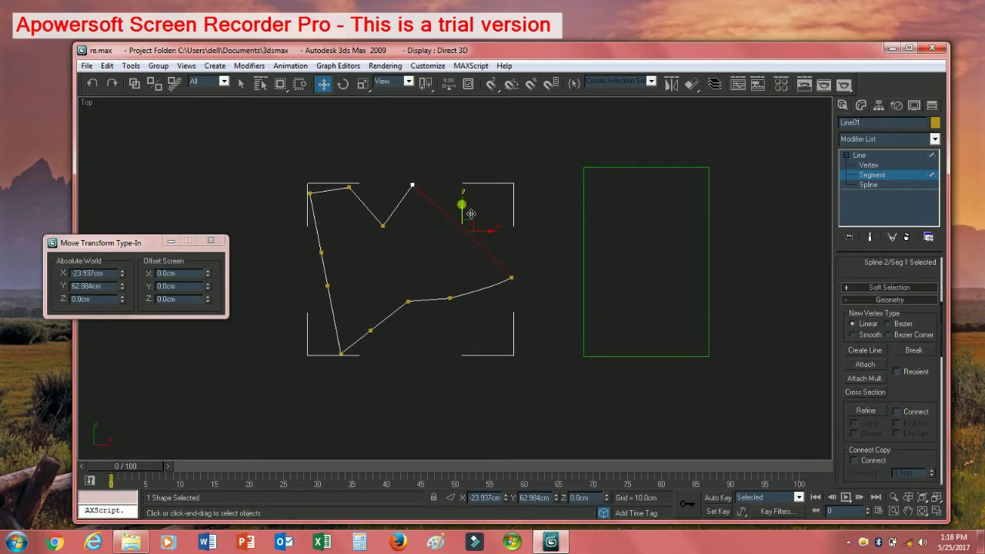
left_click_drag(470, 213, 537, 176)
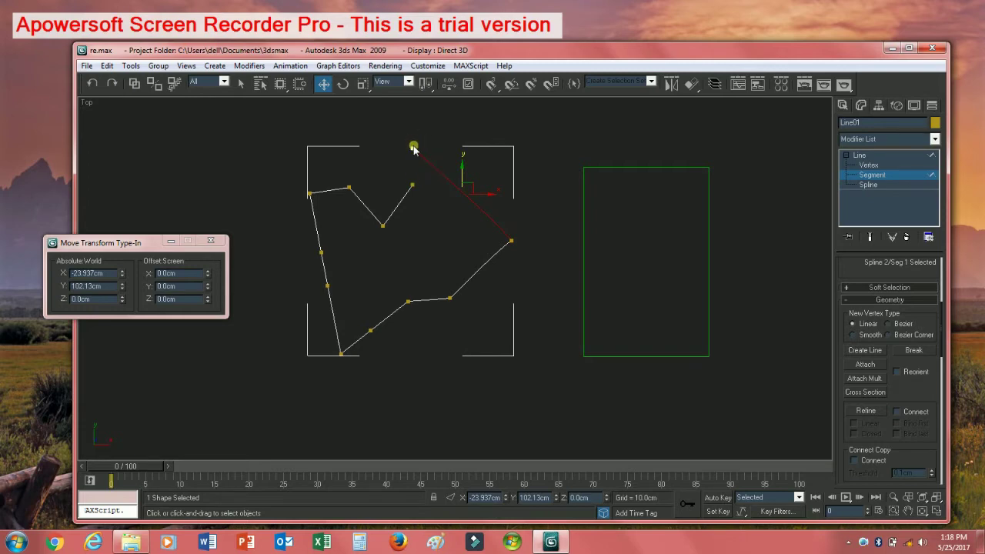
left_click_drag(420, 157, 421, 174)
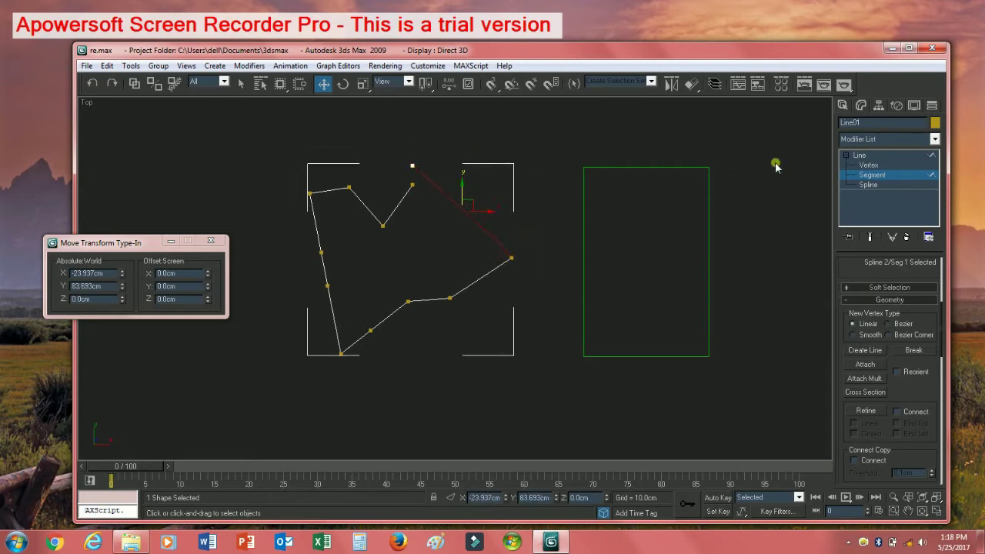
left_click(859, 166)
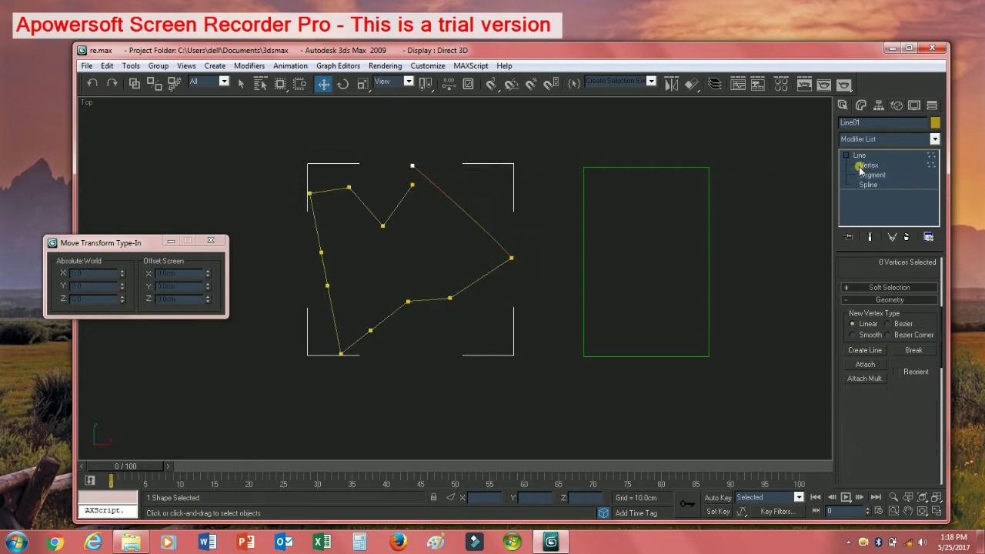
Move the top endpoint down onto its partner and Weld the two top vertices together.
left_click(408, 175)
left_click_drag(421, 146, 402, 203)
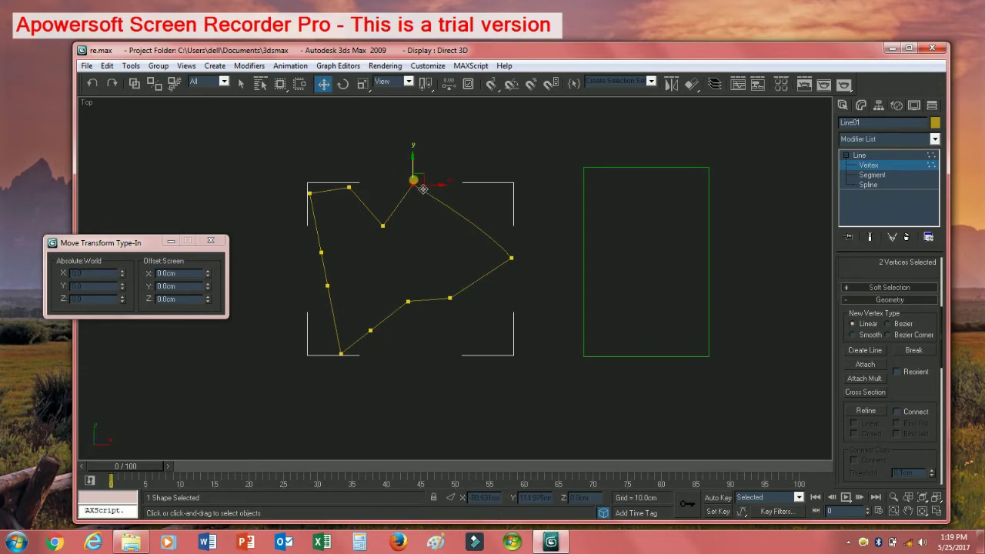
left_click(868, 364)
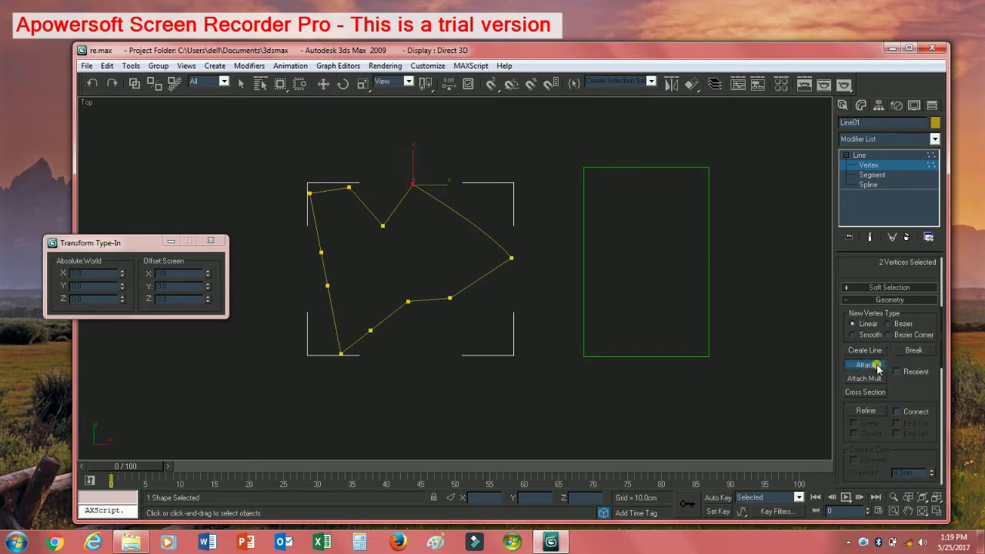
scroll(916, 401, "down", 5)
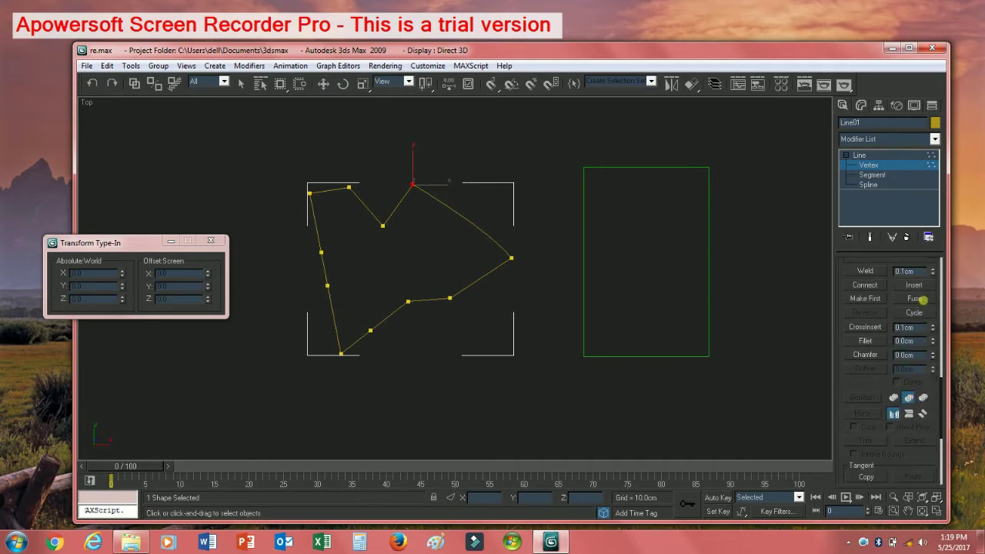
left_click(878, 273)
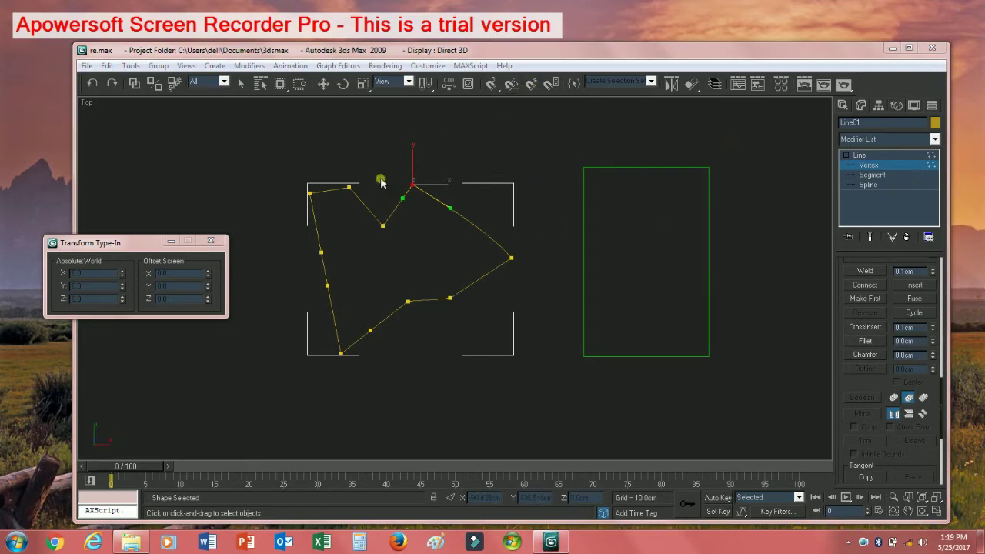
Drag the welded peak vertex up and right to X -20.962cm, Y 129.336cm, bowing the right edge.
left_click(431, 161)
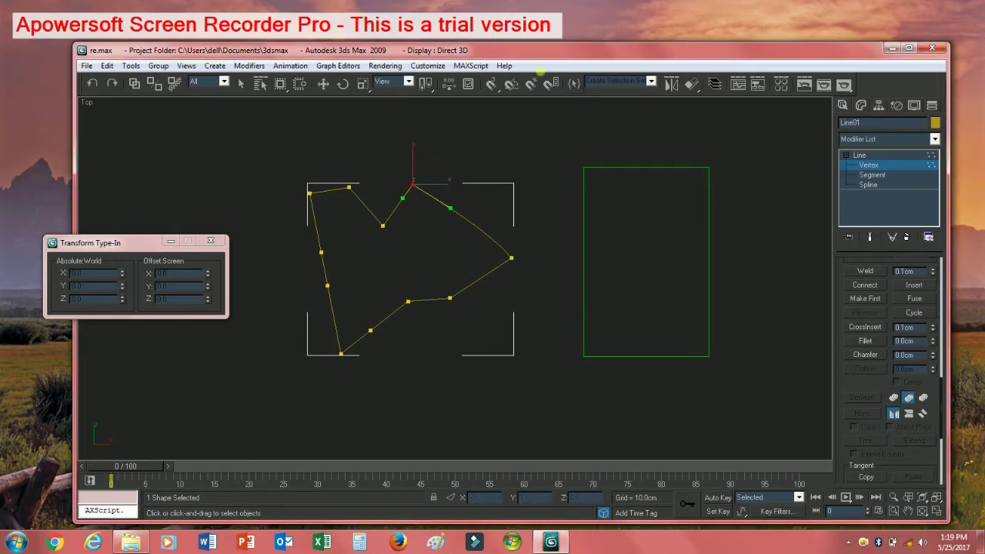
left_click(326, 85)
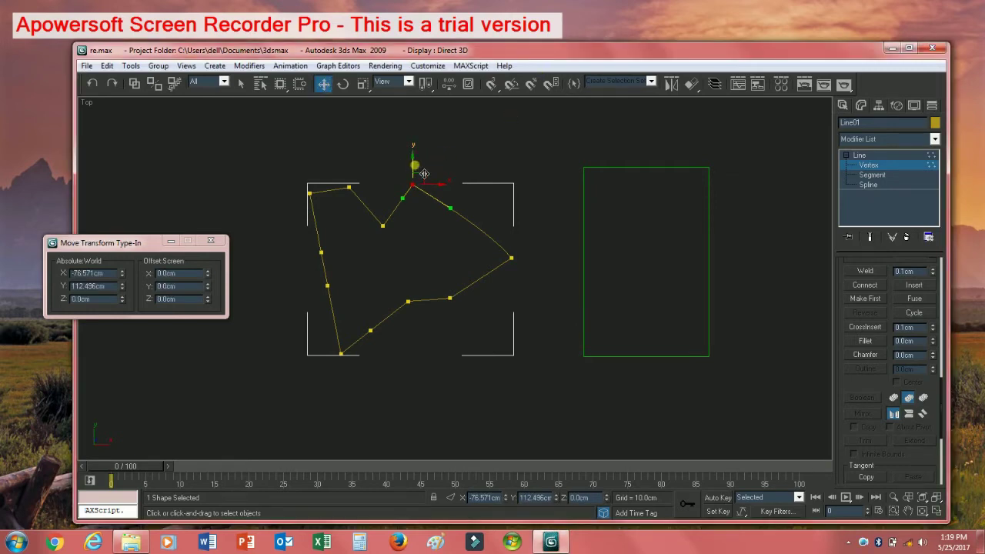
left_click_drag(413, 160, 481, 171)
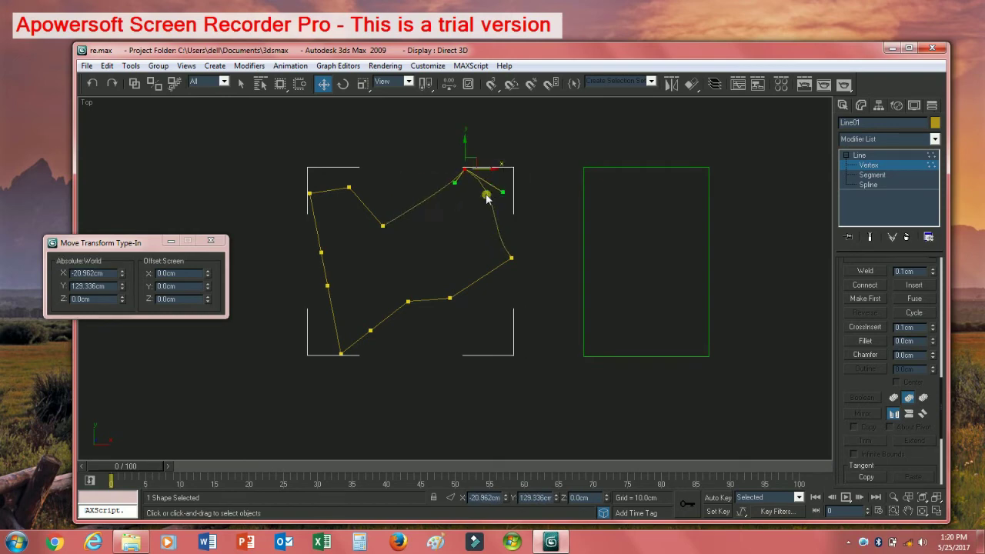
left_click(493, 151)
left_click_drag(493, 151, 456, 184)
left_click(465, 174)
Convert the top vertex to Corner type from the quad menu.
right_click(463, 172)
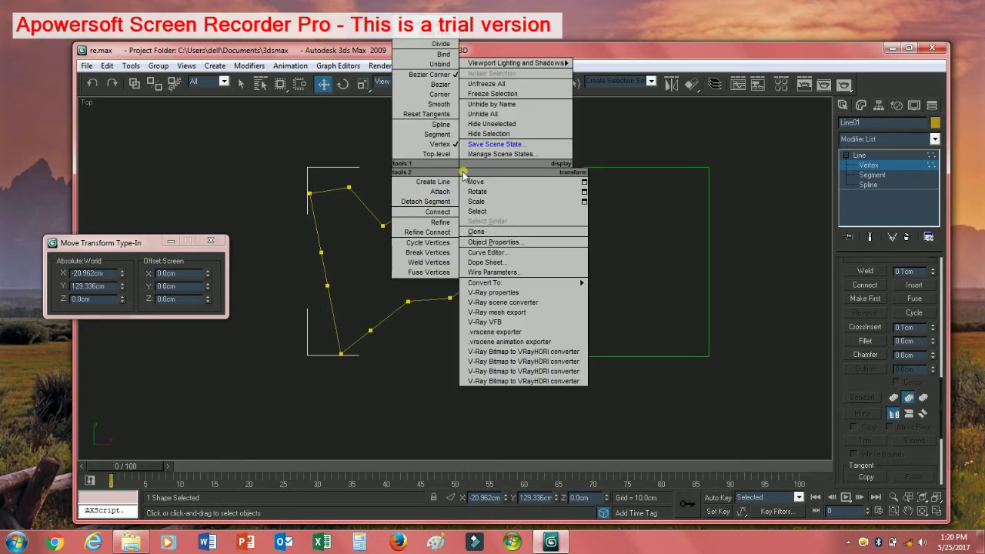
left_click(450, 100)
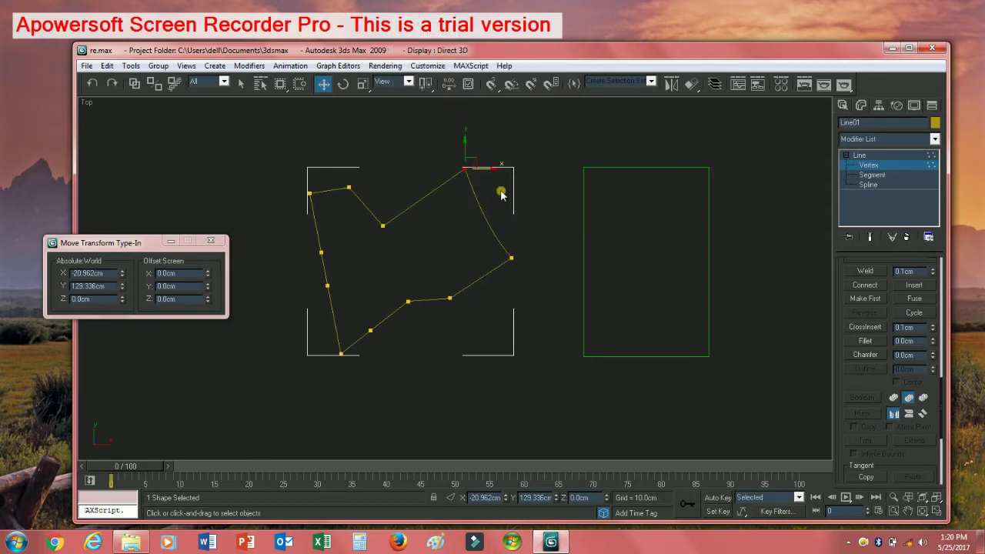
left_click(486, 147)
Convert the right vertex to Corner type and nudge it slightly right along X.
left_click_drag(486, 146, 508, 162)
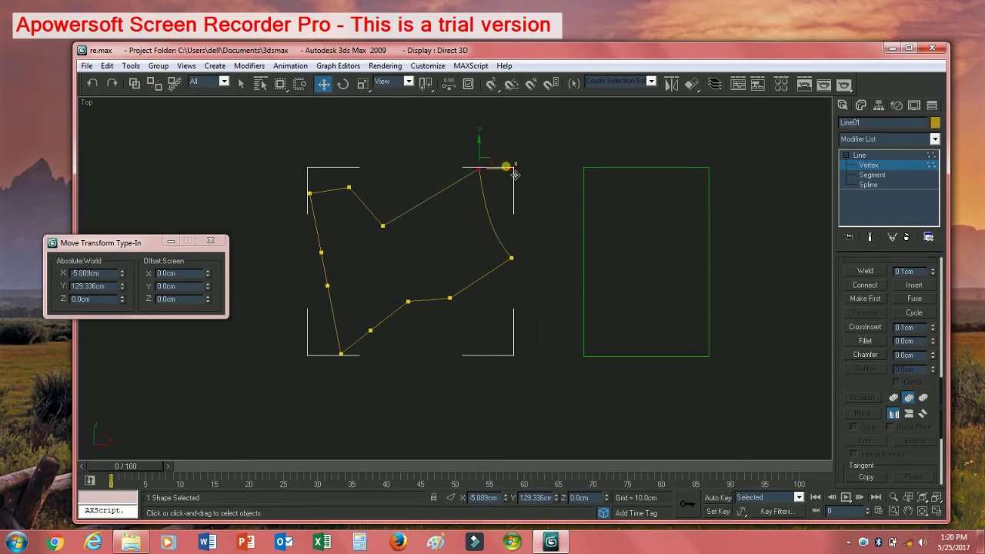
right_click(509, 260)
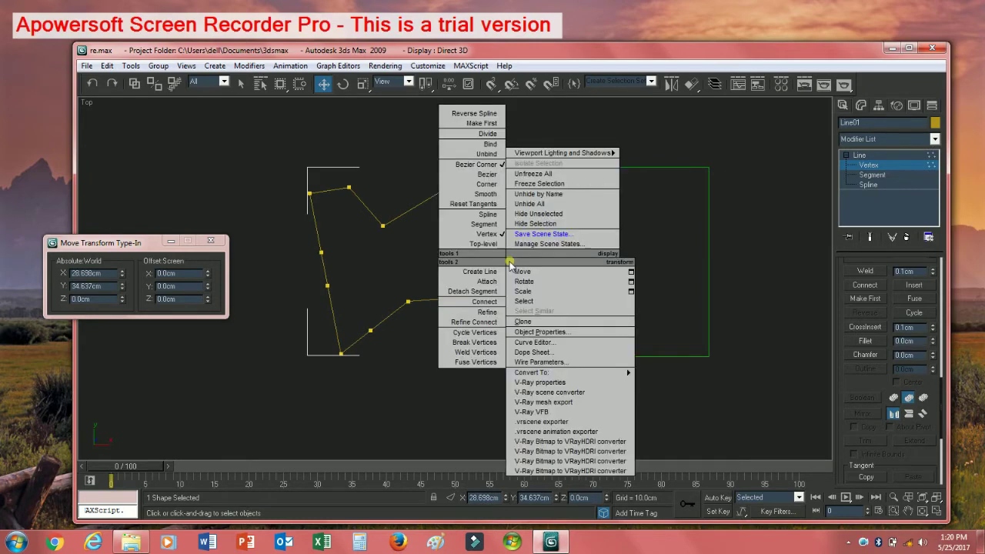
left_click(486, 186)
left_click(488, 191)
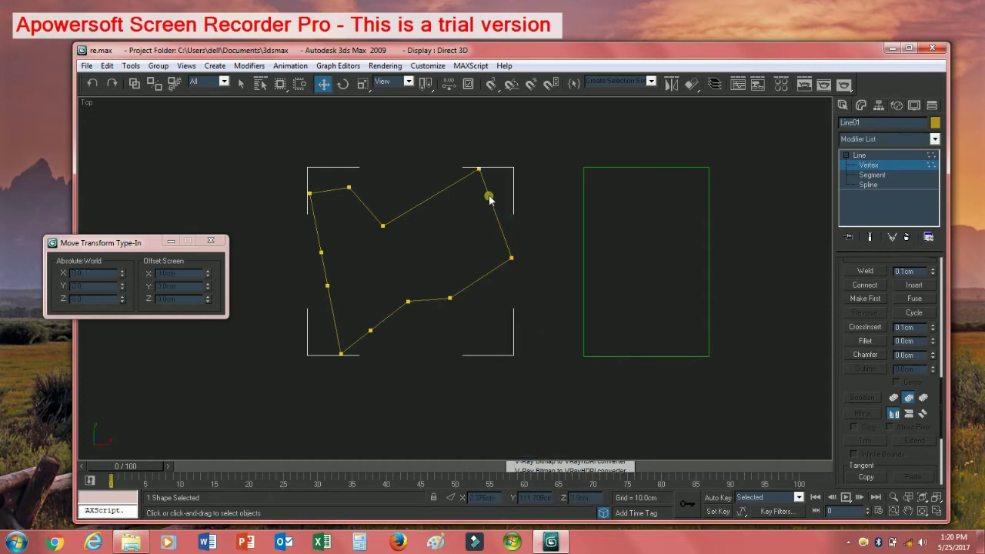
left_click(511, 259)
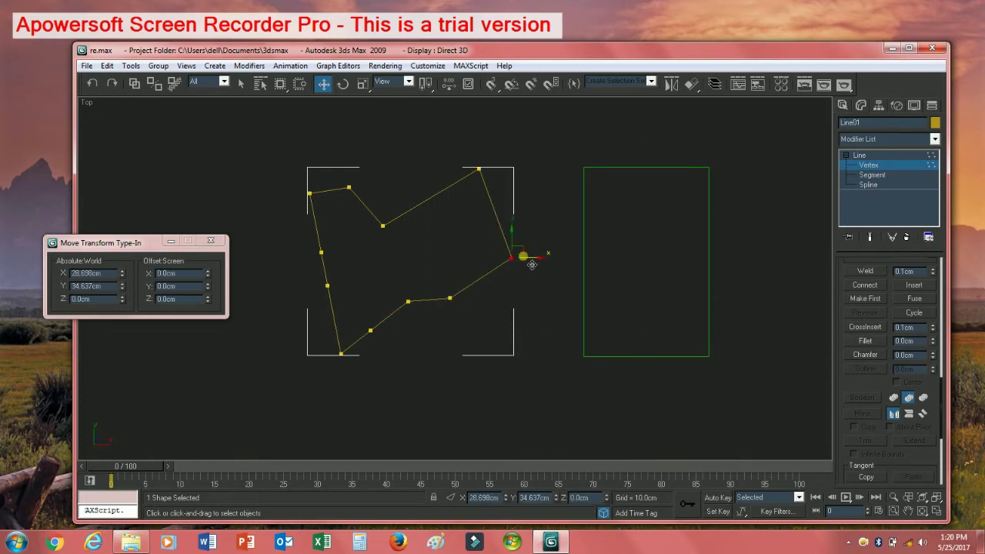
left_click_drag(531, 255, 551, 271)
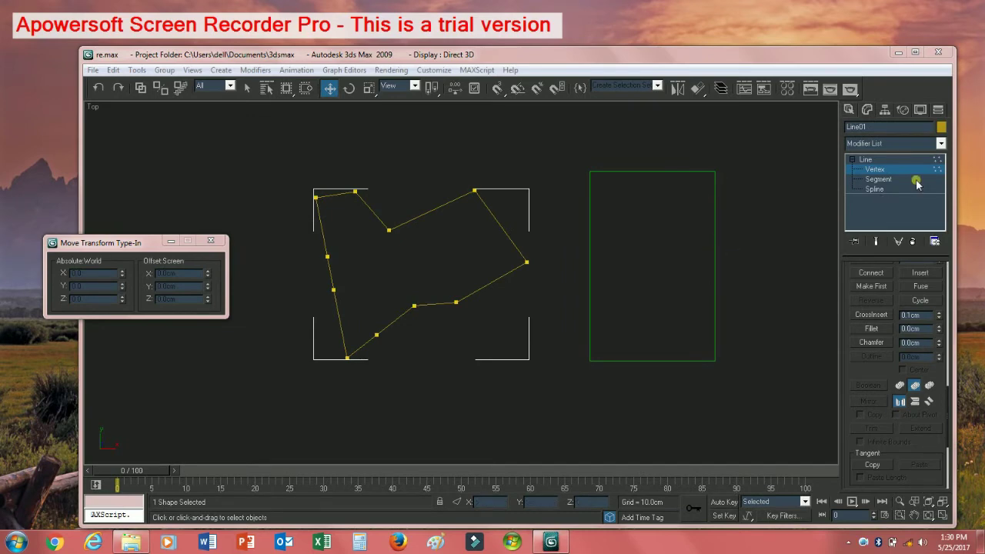
Re-enter Vertex level, activate Fillet, and select Line03's top-right corner vertex.
left_click(888, 171)
left_click(888, 171)
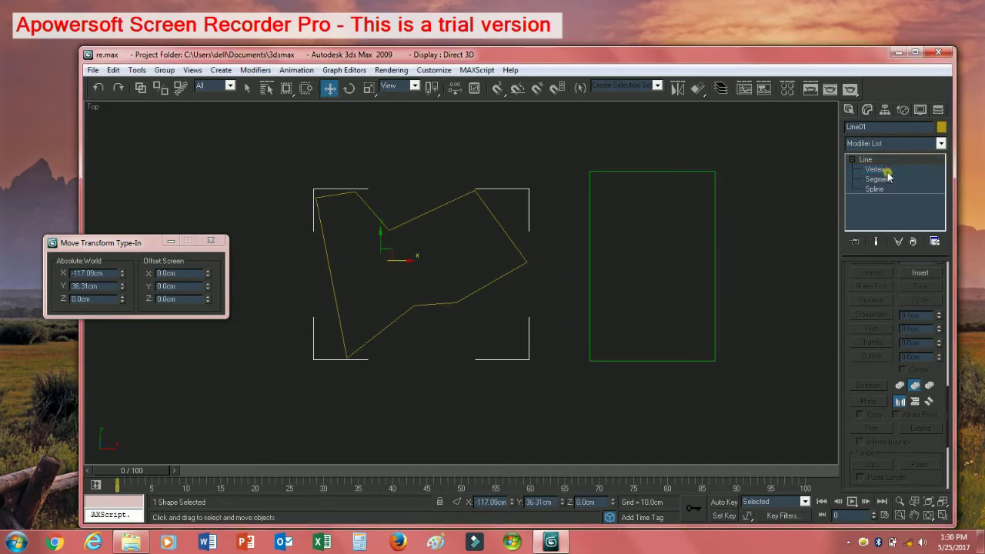
left_click(888, 171)
left_click(872, 328)
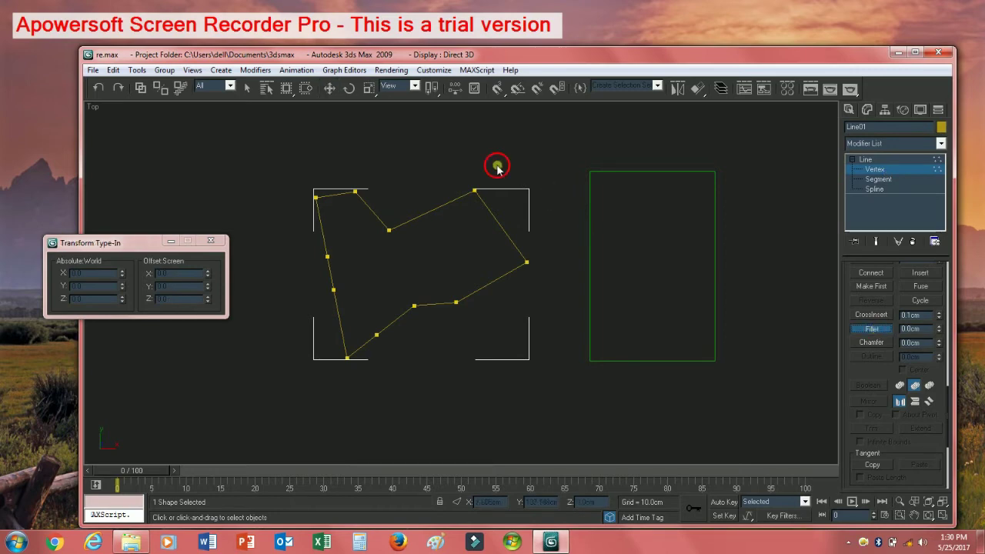
mouse_move(495, 164)
left_mouse_down()
mouse_move(451, 209)
mouse_move(504, 168)
left_mouse_up()
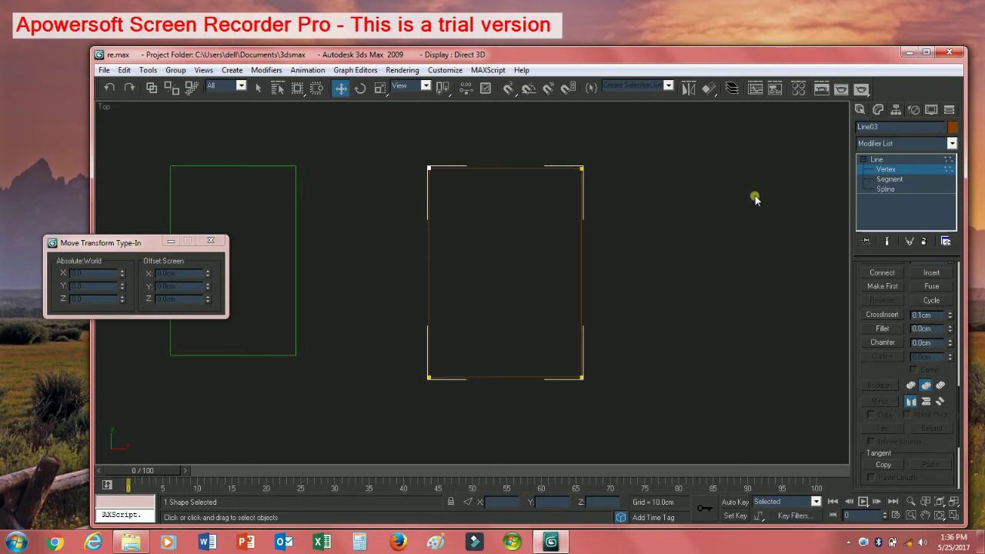
Fillet Line03's top-right, top-left and bottom-left corners with a 49.02cm radius.
left_click(905, 170)
left_click(906, 170)
left_click(899, 329)
left_click_drag(585, 163, 564, 200)
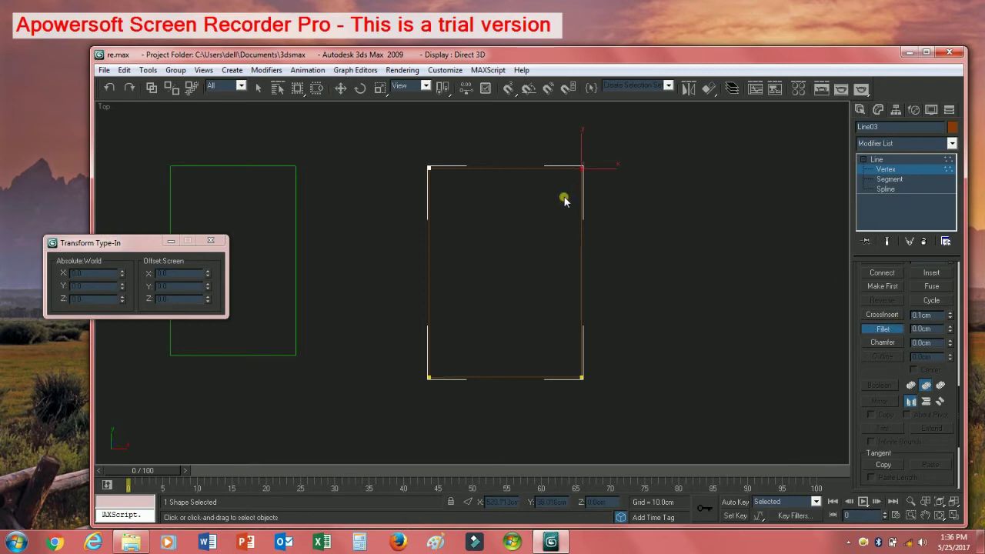
left_click_drag(421, 195, 425, 192)
left_click_drag(454, 385, 458, 384)
left_click_drag(586, 181, 632, 133)
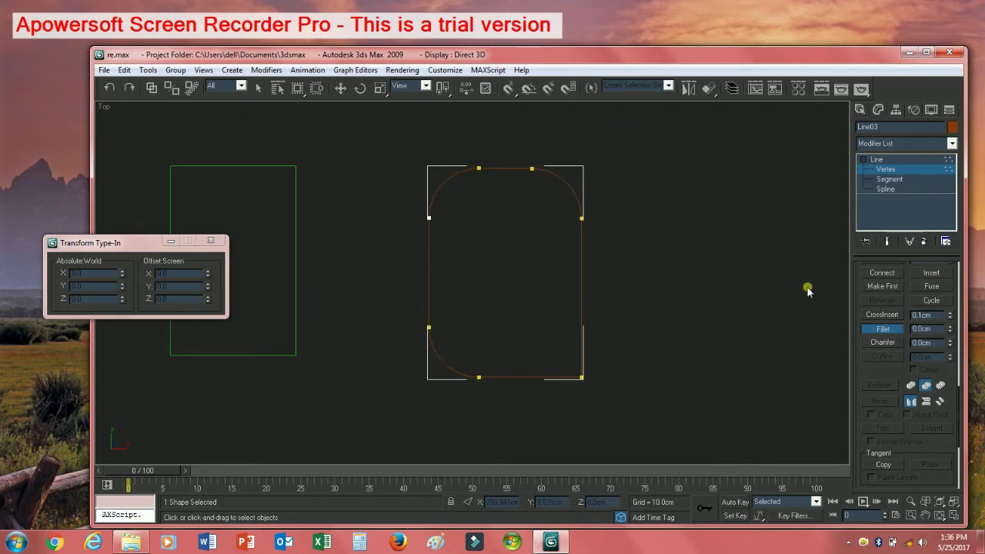
left_click(767, 275)
scroll(771, 331, "down", 3)
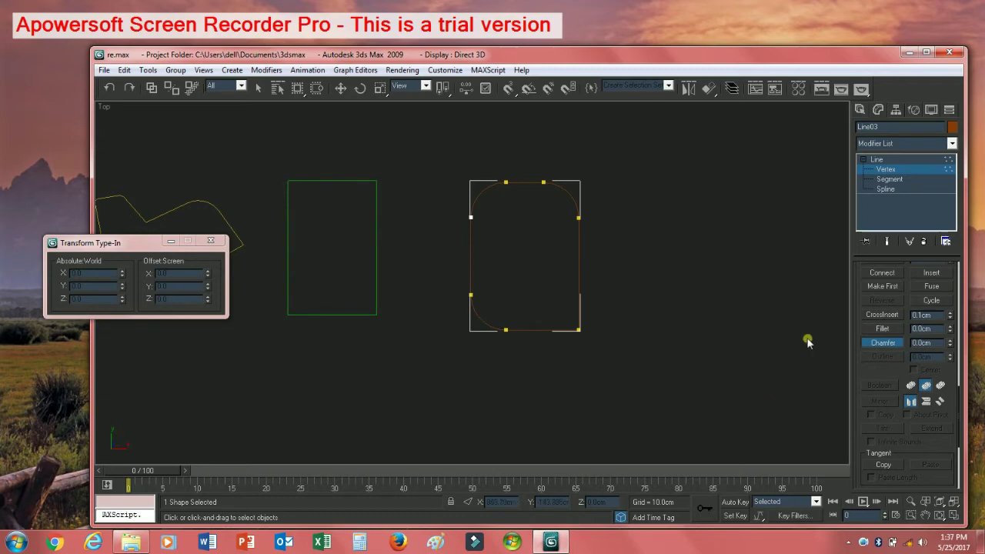
Chamfer the outline's lower-right corner vertex into a diagonal edge.
left_click(885, 169)
key("w")
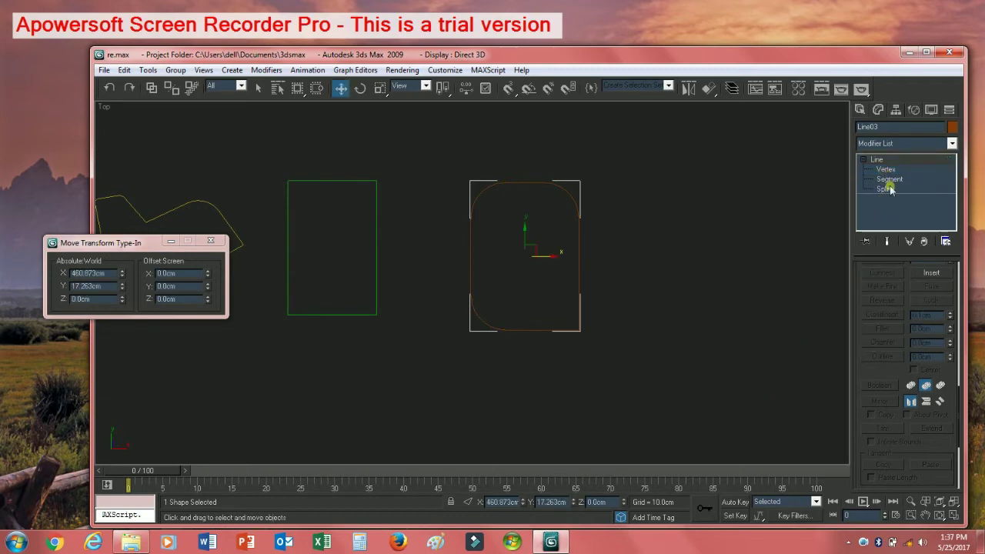
left_click(884, 170)
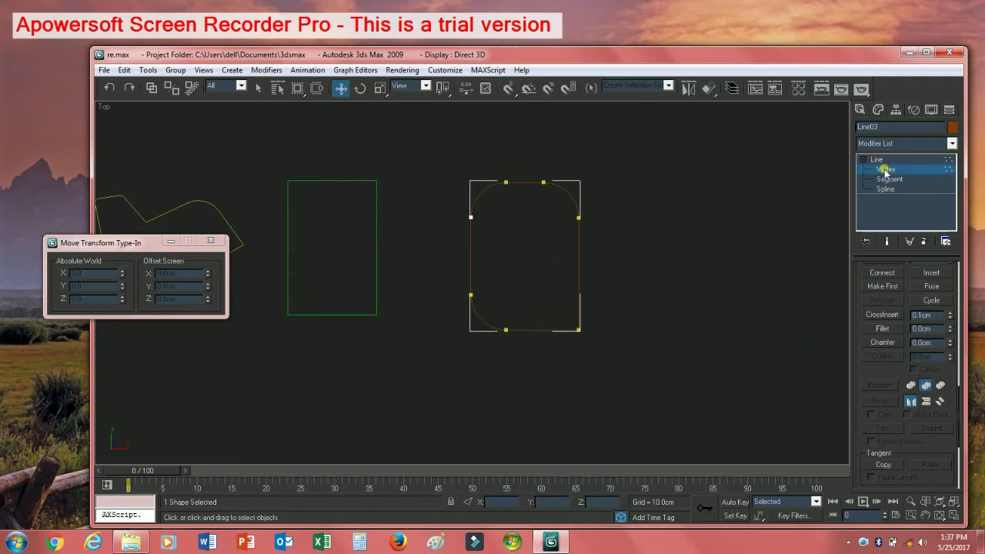
left_click(883, 343)
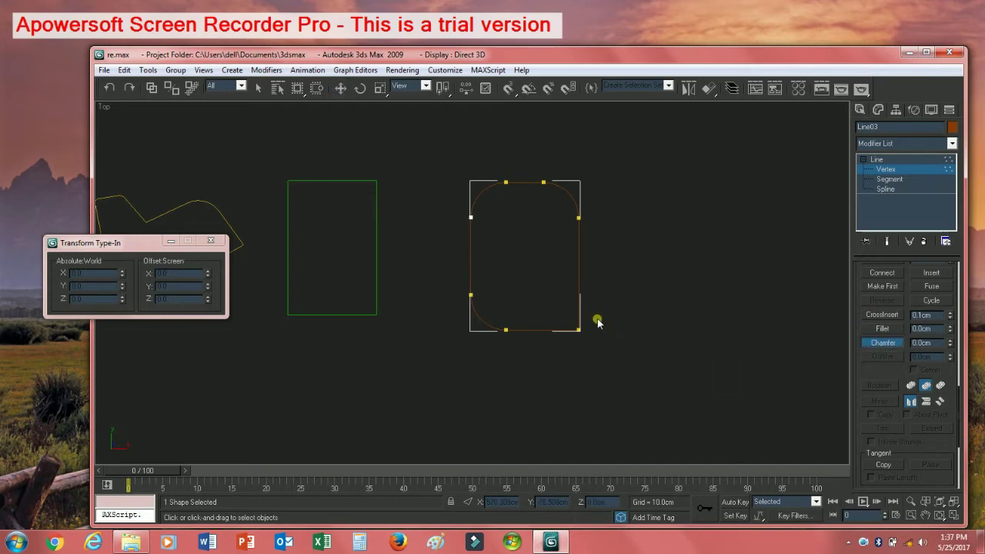
left_click_drag(577, 332, 646, 300)
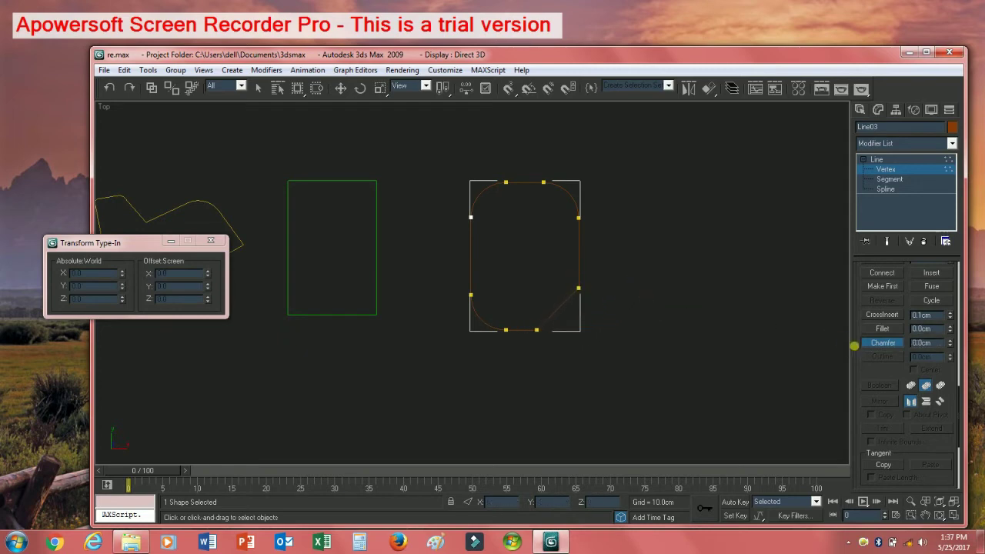
double_click(937, 346)
left_click(951, 344)
left_click_drag(587, 298, 609, 266)
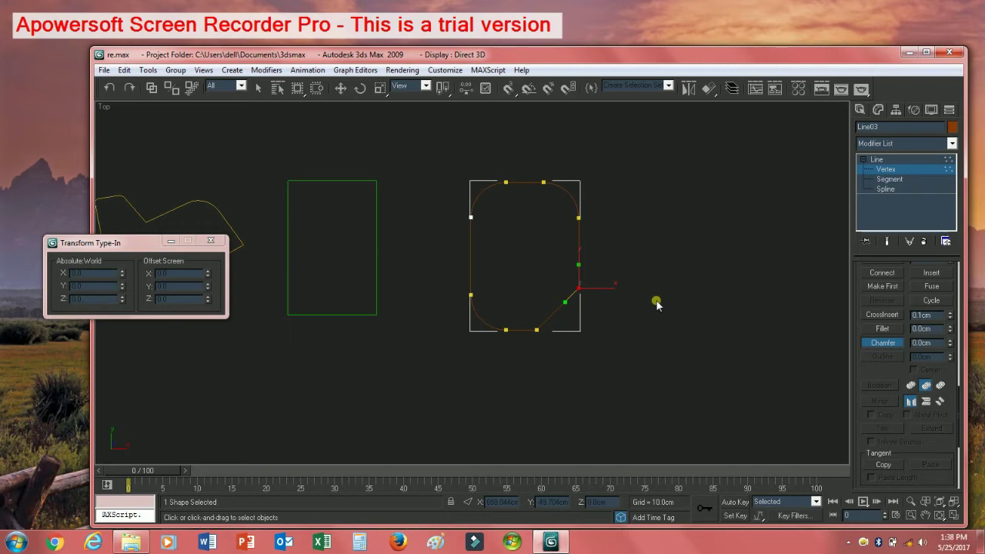
Clear the vertex selection, return to the Line level and select the green rectangle.
key("w")
middle_click_drag(656, 305, 699, 285)
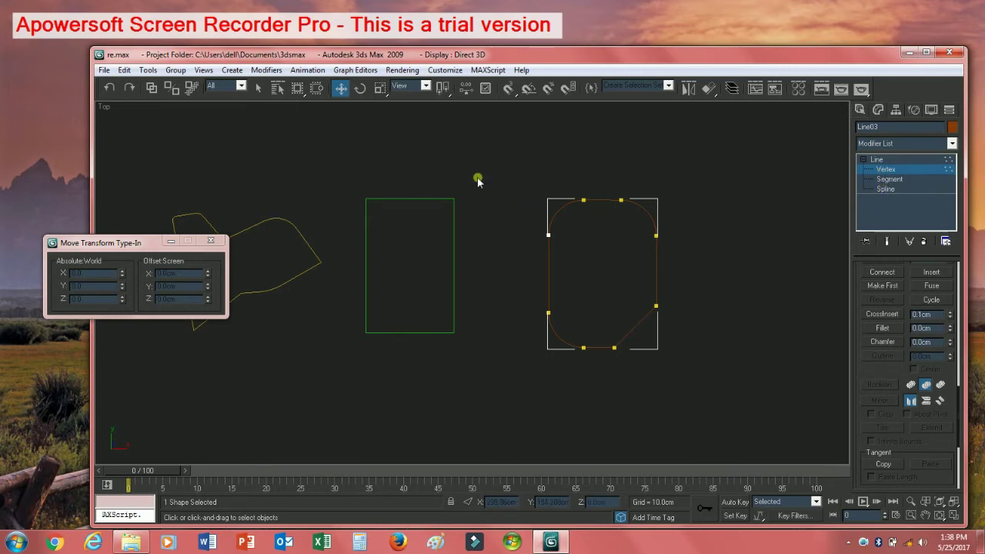
left_click_drag(453, 200, 406, 261)
left_click(877, 160)
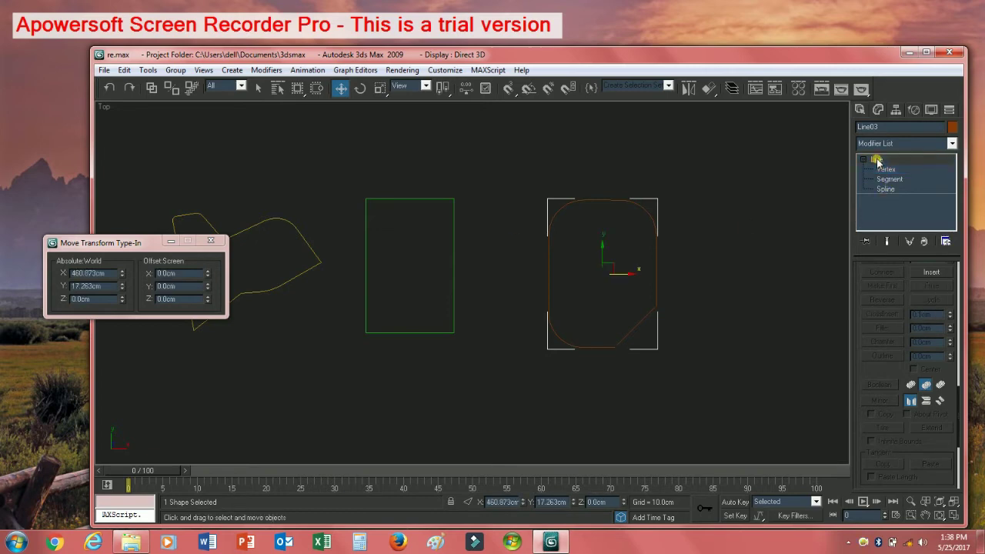
left_click_drag(496, 169, 453, 260)
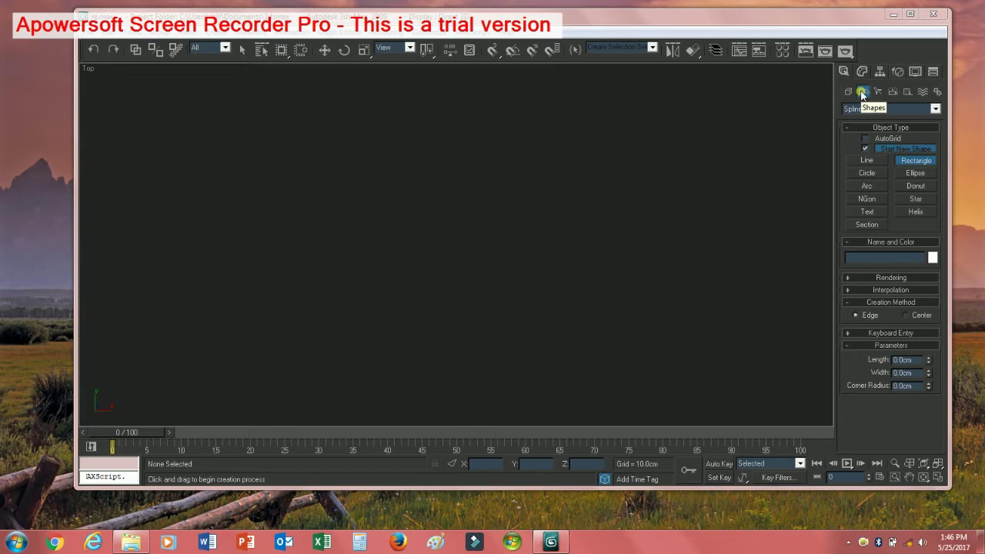
Draw a closed four-corner Line in the Top view, accept closing the spline, and show its Modify parameters.
left_click(882, 160)
left_click(345, 132)
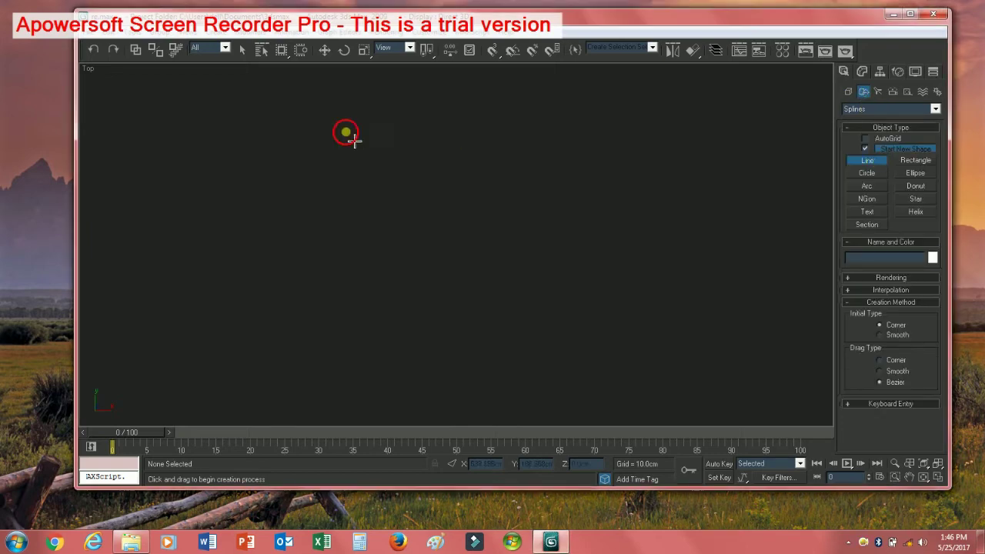
left_click(487, 133)
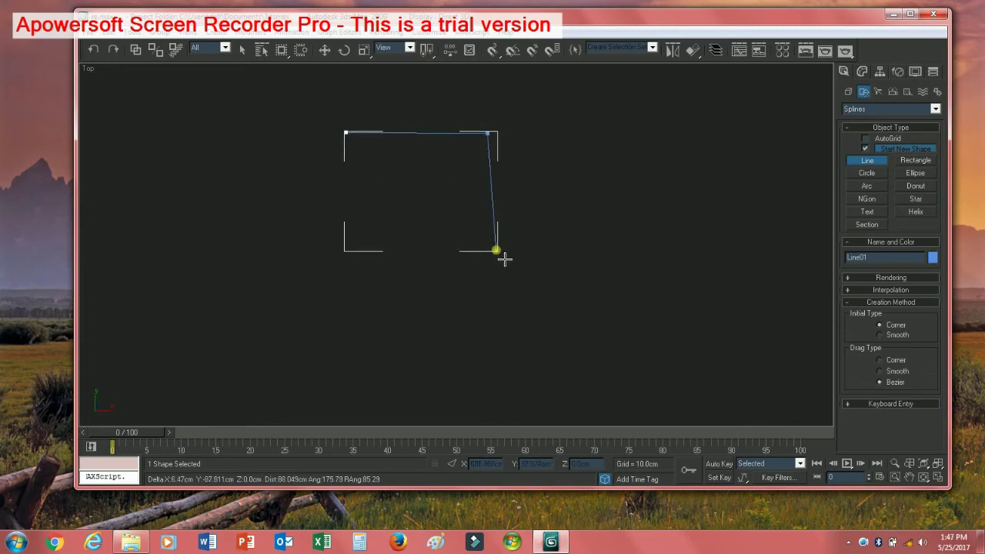
left_click(497, 250)
left_click(360, 252)
left_click(345, 134)
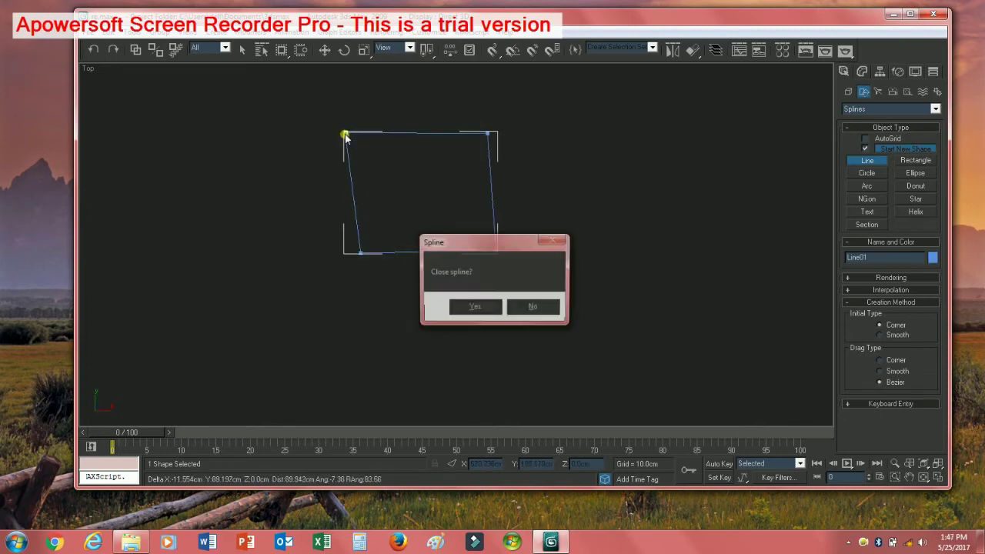
left_click(473, 307)
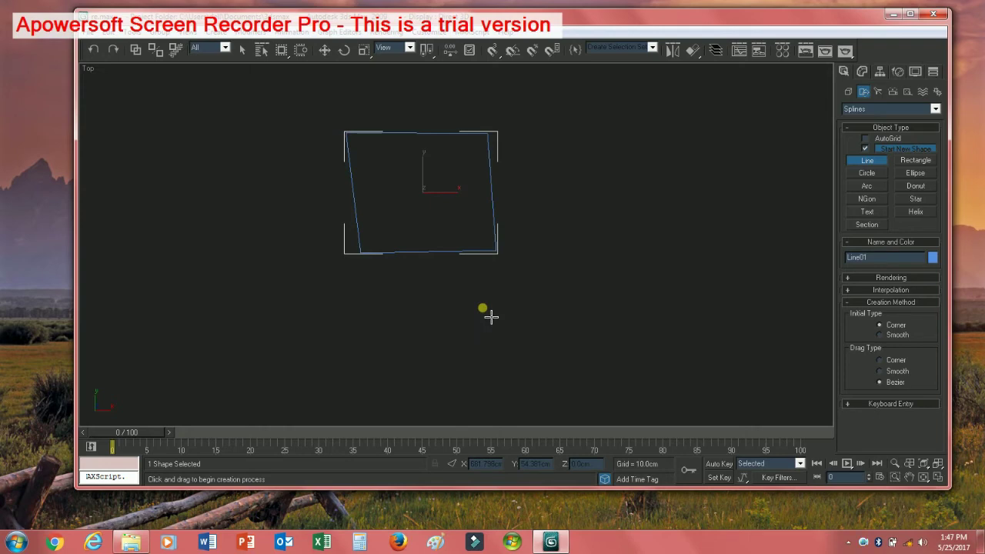
left_click(863, 71)
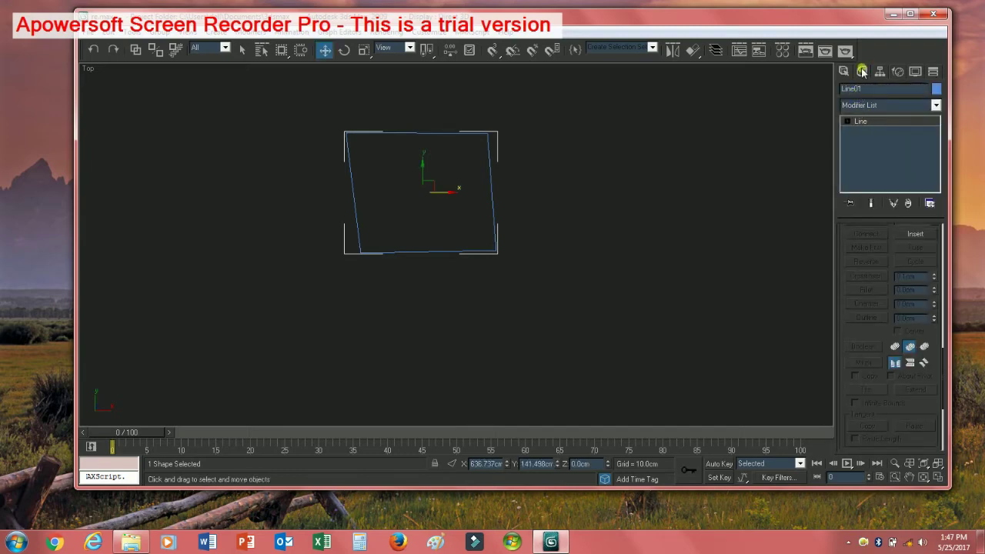
Browse the Modifier List without adding anything, view Line01's sub-object levels, then return to spline creation.
left_click(889, 105)
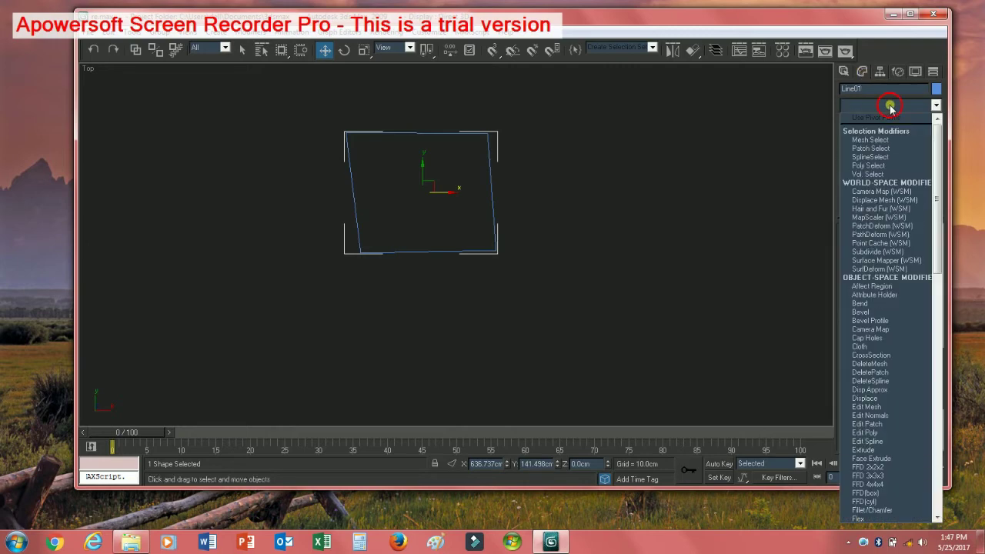
left_click(889, 105)
left_click(887, 105)
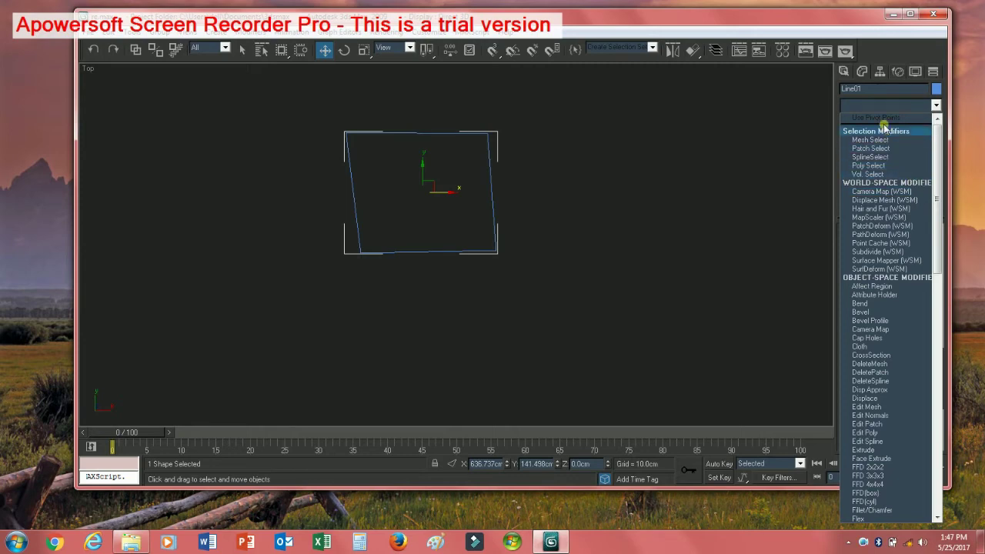
left_click(862, 70)
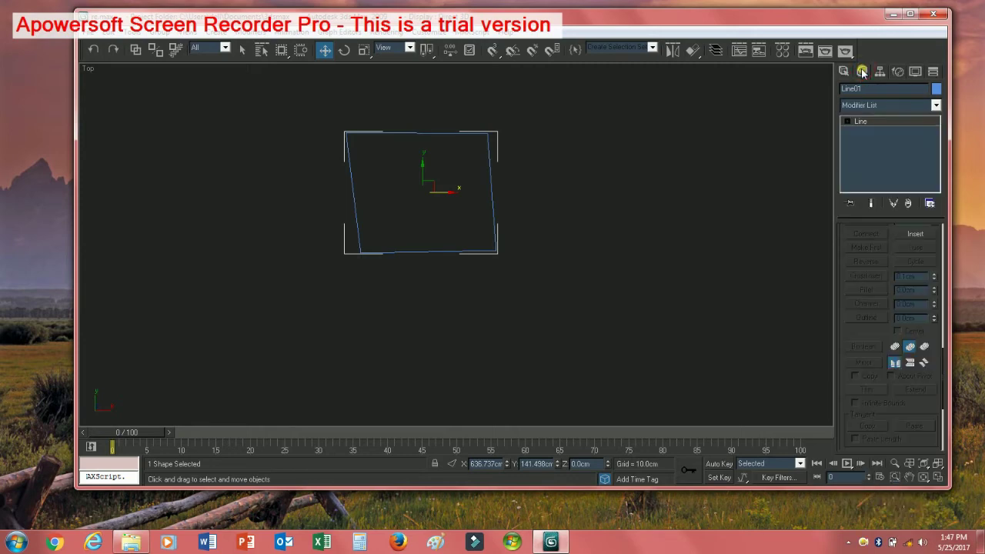
left_click(847, 121)
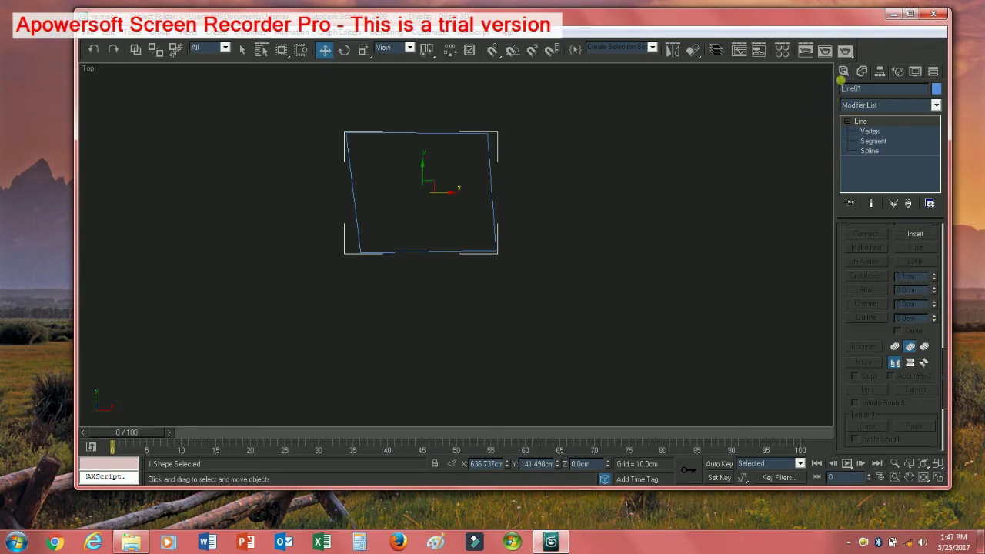
left_click(844, 71)
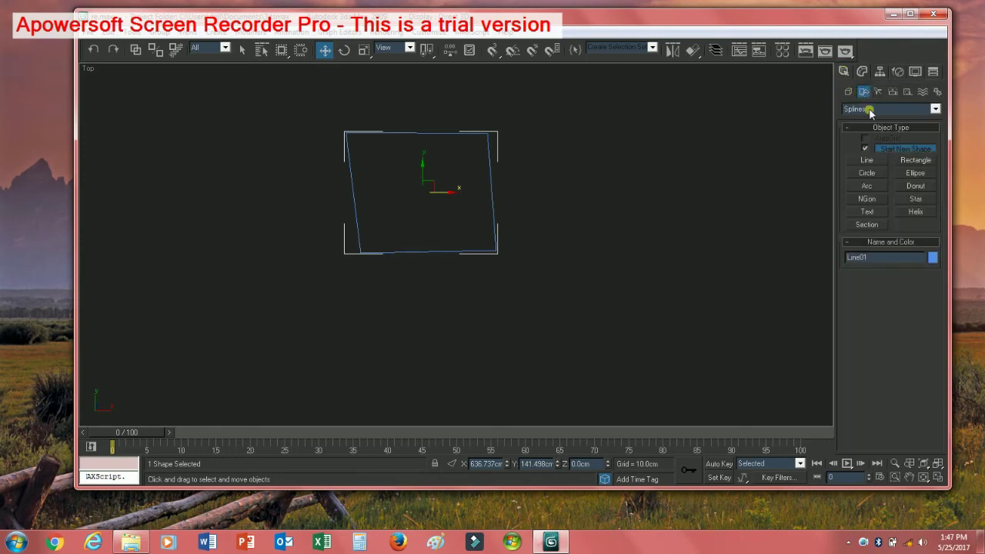
Draw a 119.238 x 123.397 cm rectangle right of Line01 and convert it to an Editable Spline.
left_click(909, 161)
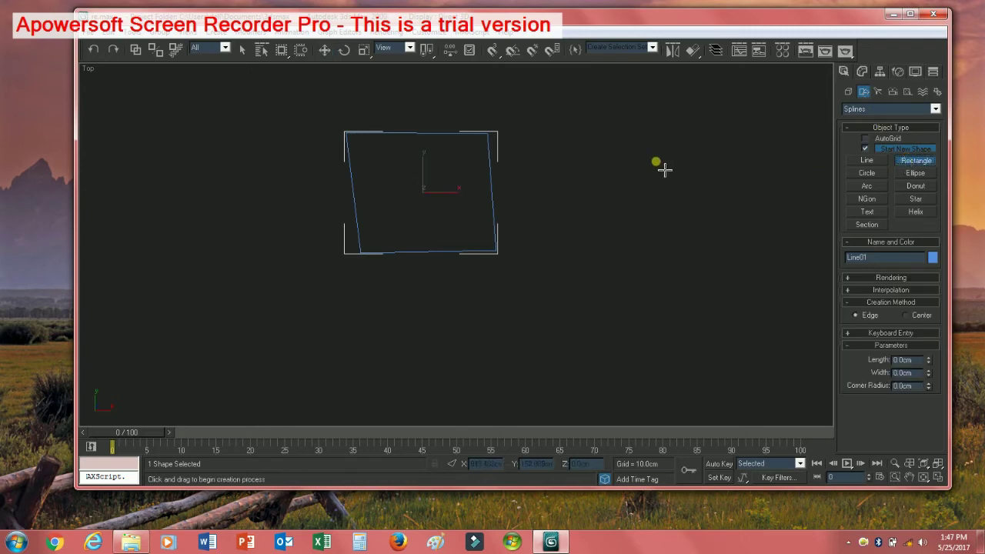
left_click_drag(579, 164, 751, 331)
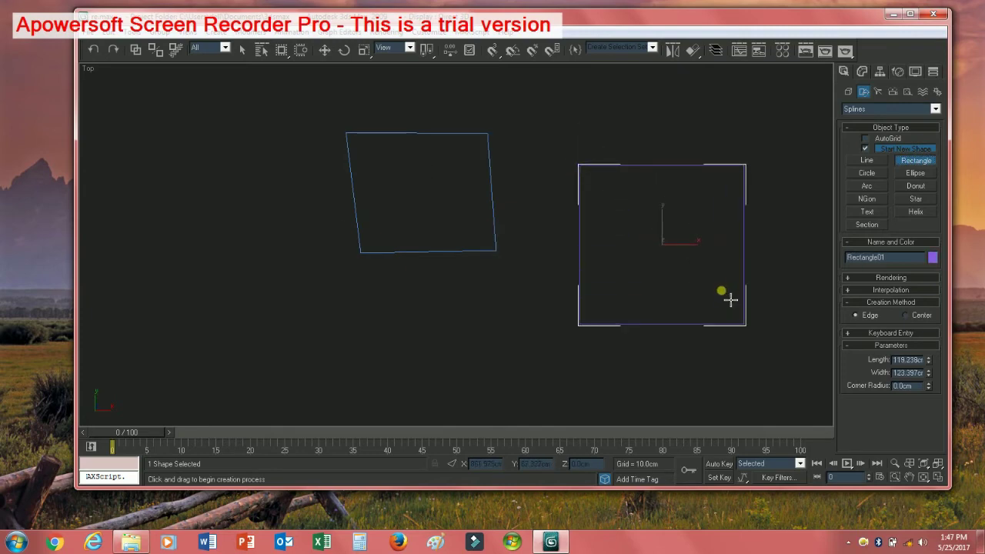
key("w")
right_click(686, 243)
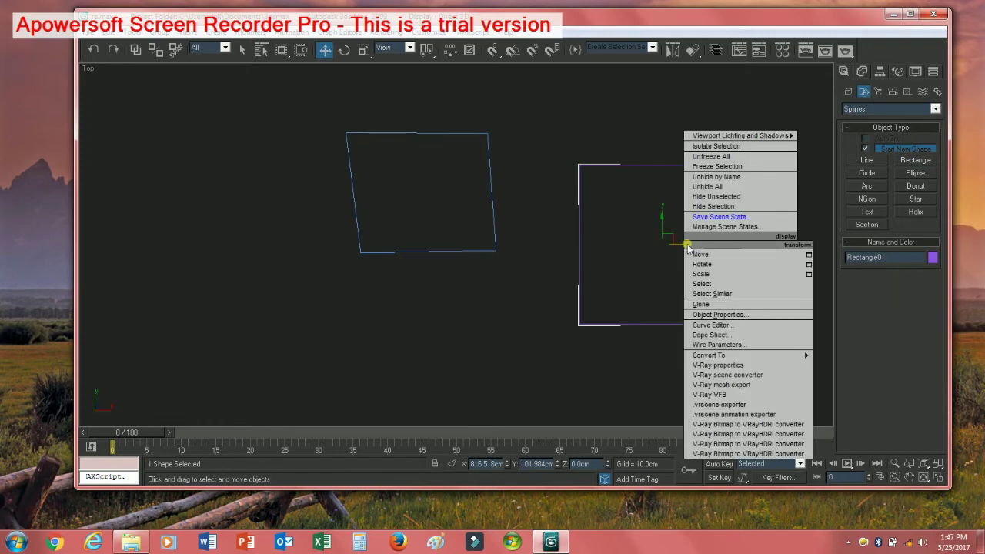
mouse_move(800, 359)
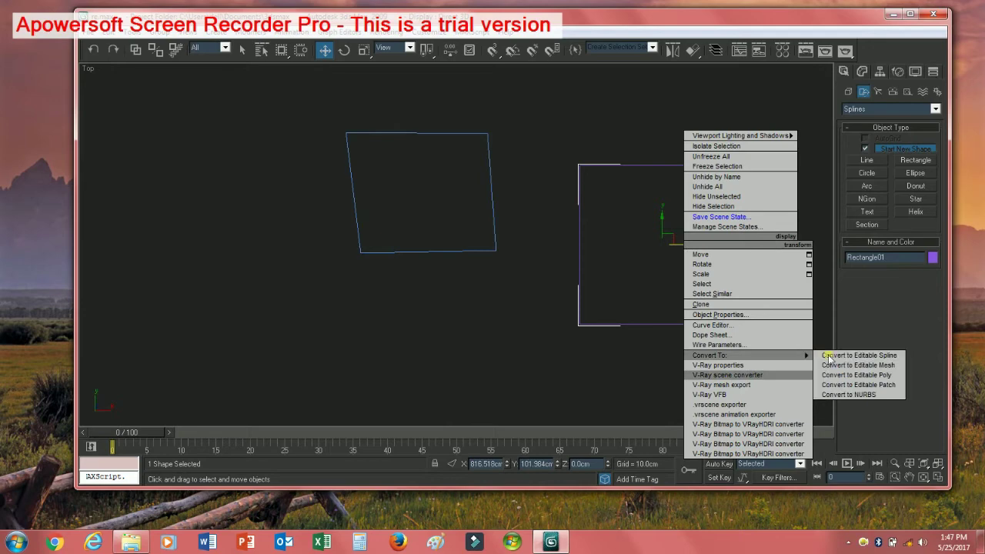
left_click(828, 355)
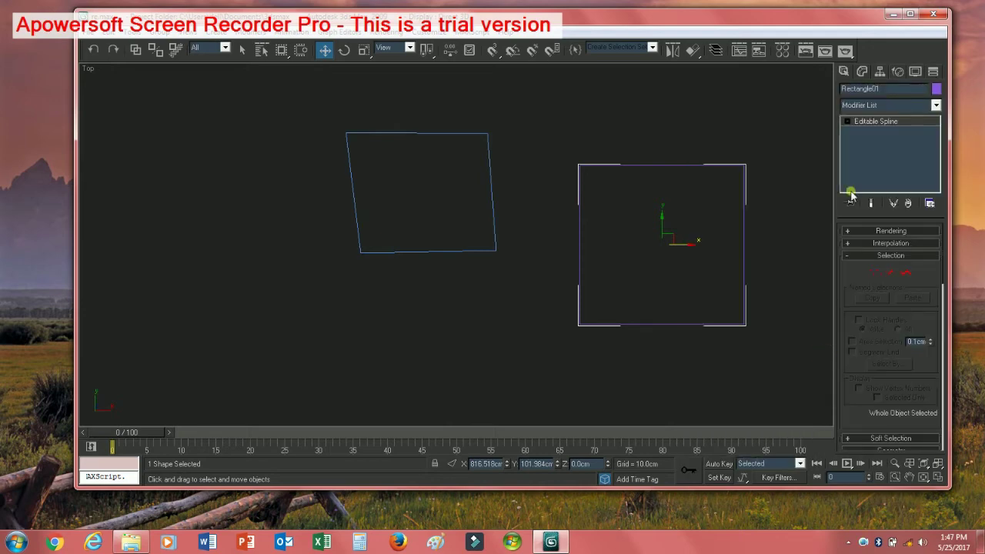
Switch Rectangle01 to the Spline sub-object level and marquee-select its spline.
left_click(847, 121)
left_click(871, 141)
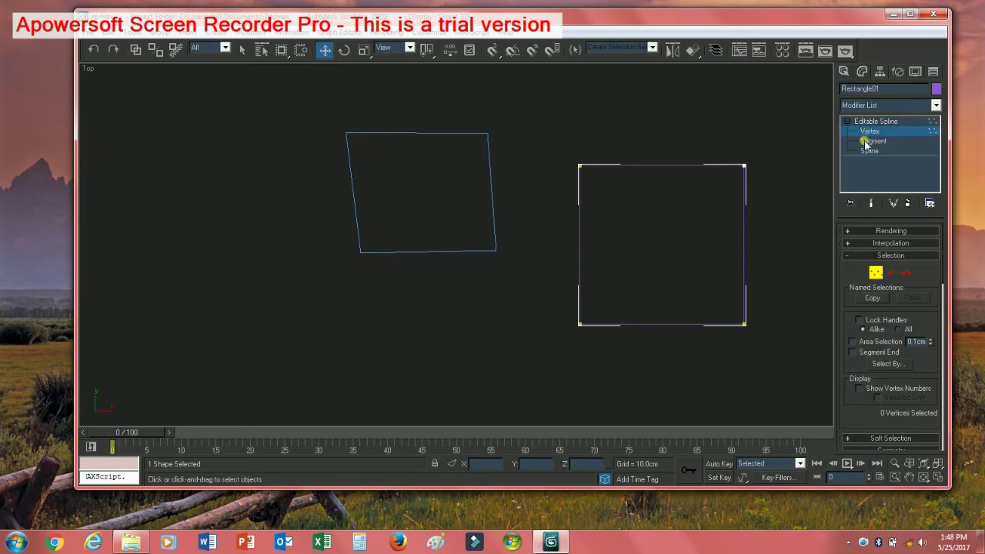
left_click(867, 151)
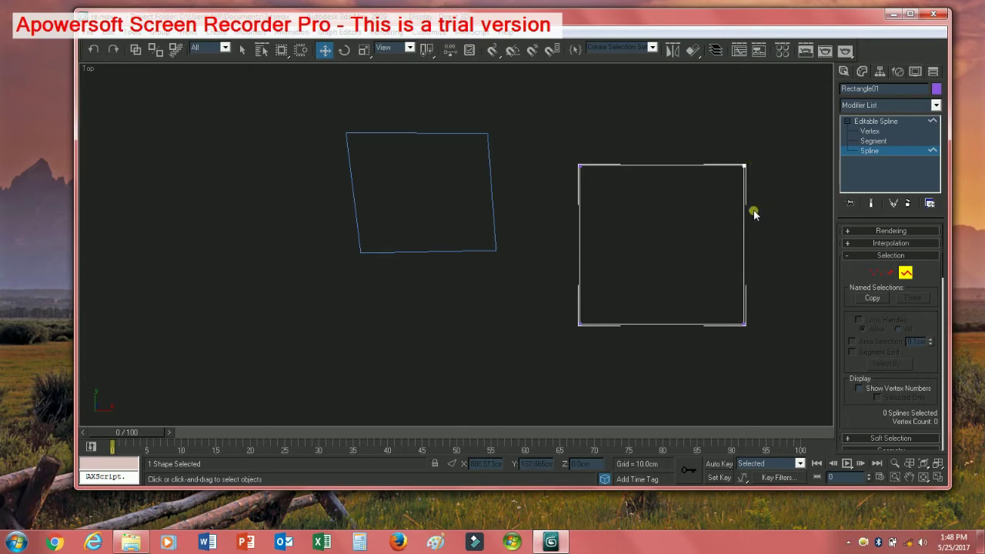
left_click_drag(760, 203, 705, 259)
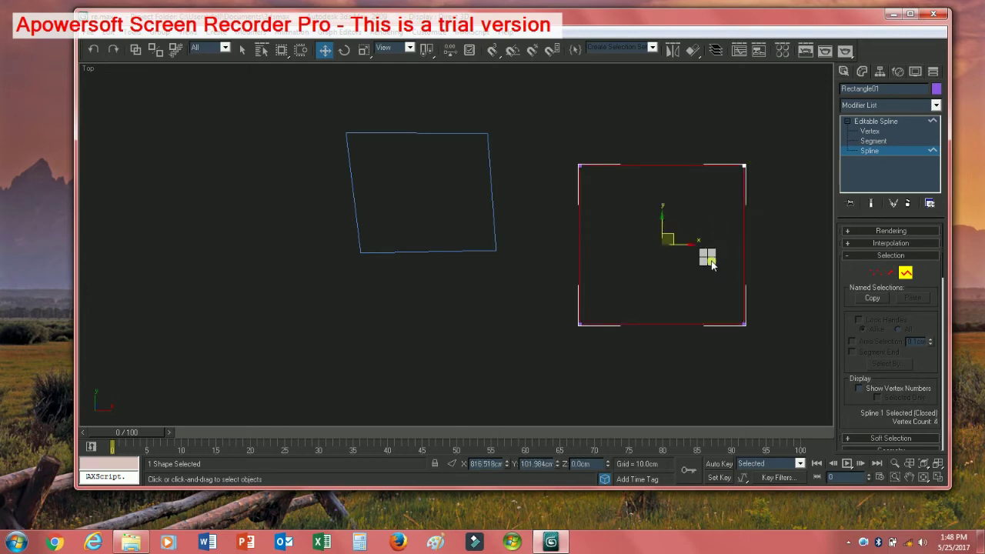
Dismiss the context menu and close the Network Error dialog.
right_click(707, 260)
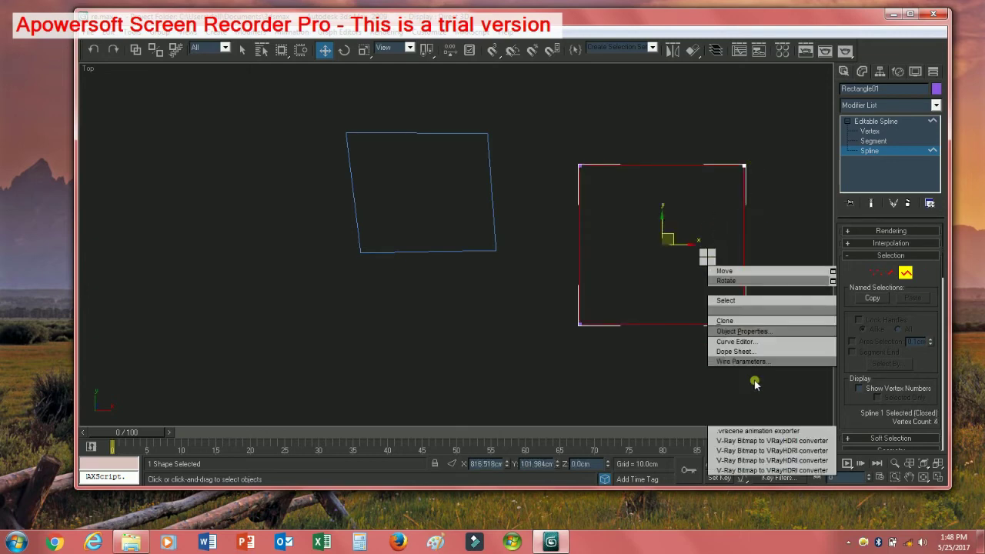
left_click(761, 225)
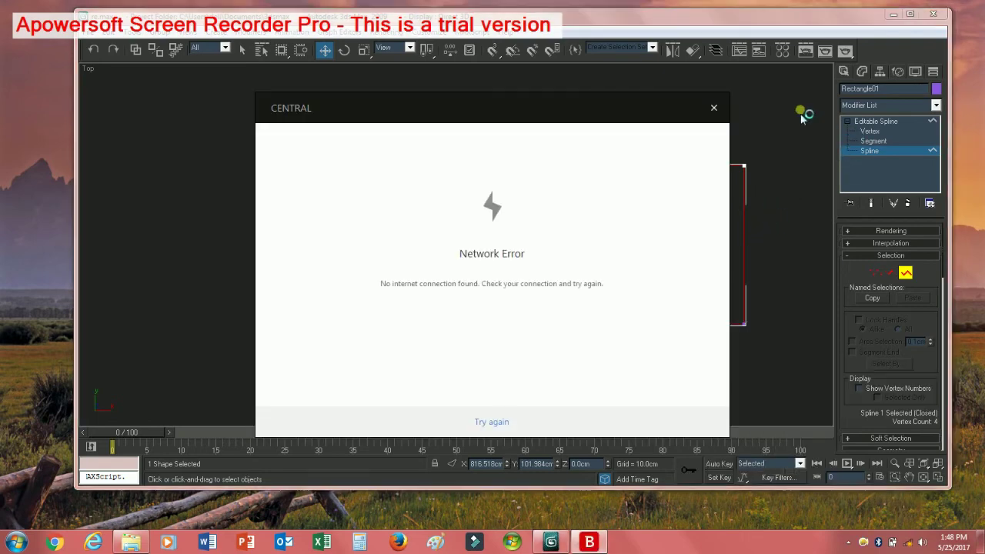
left_click(713, 107)
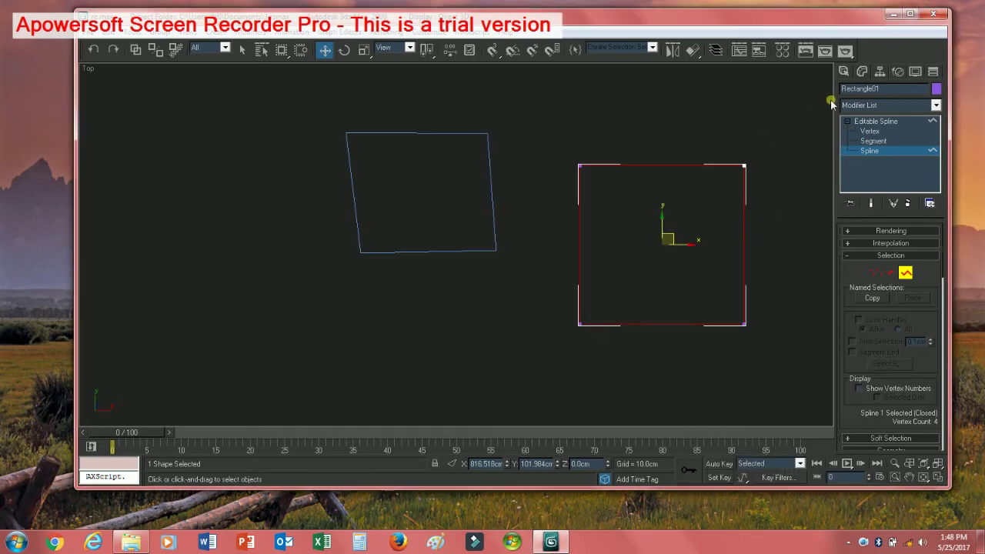
Reselect the pink Rectangle01 and move from Vertex to Segment sub-object level.
left_click(892, 104)
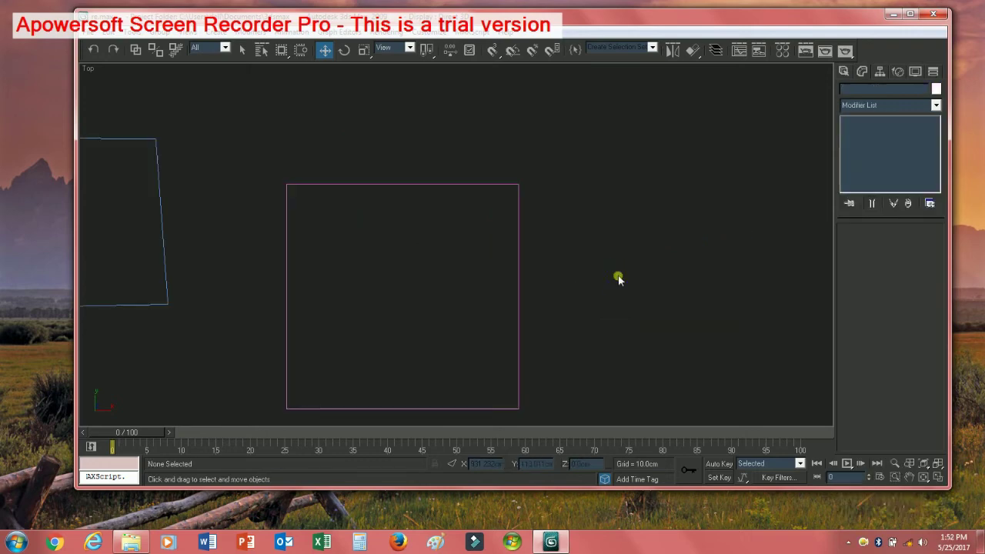
left_click_drag(563, 237, 419, 308)
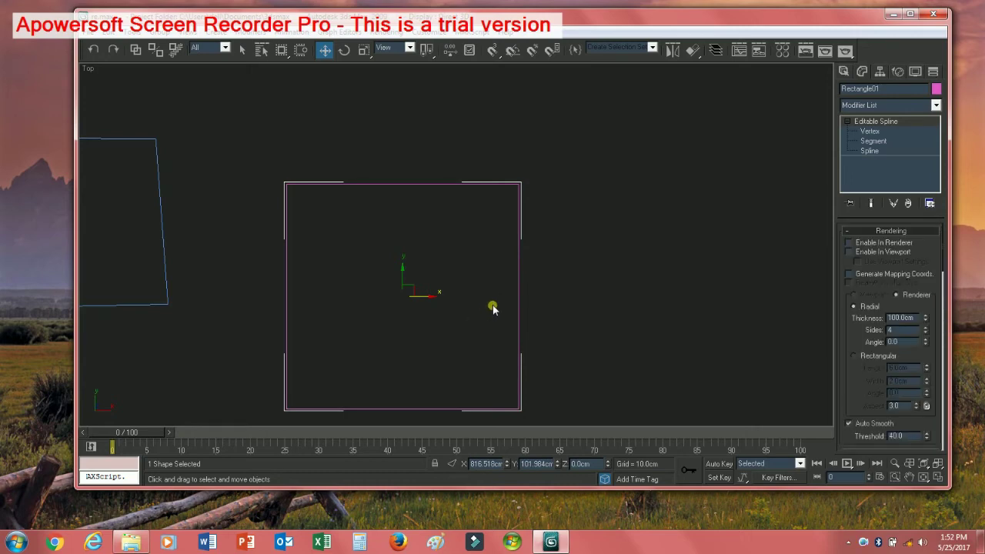
left_click_drag(567, 266, 422, 380)
left_click(870, 132)
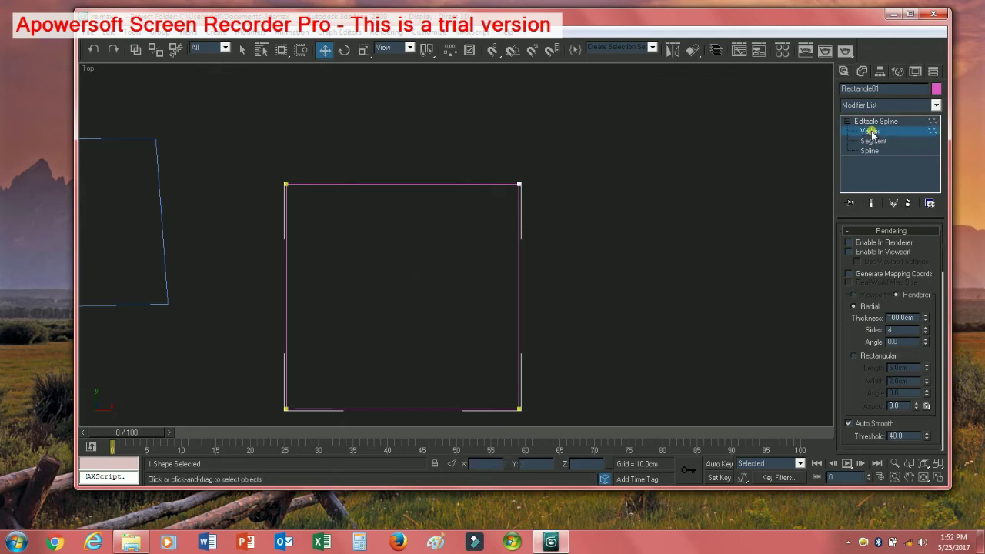
left_click(873, 141)
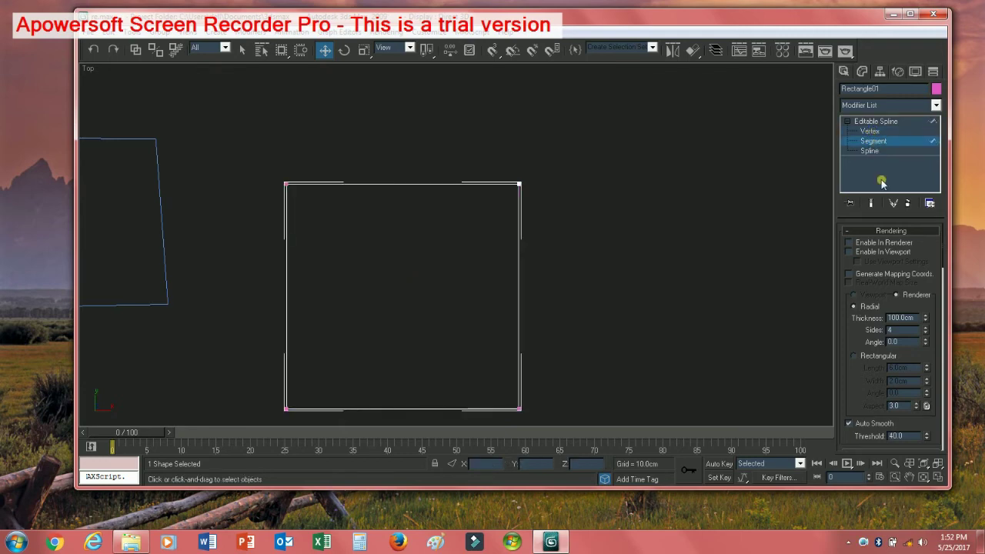
Enable viewport rendering for Rectangle01 with 20 cm thickness and 3 sides.
left_click(849, 251)
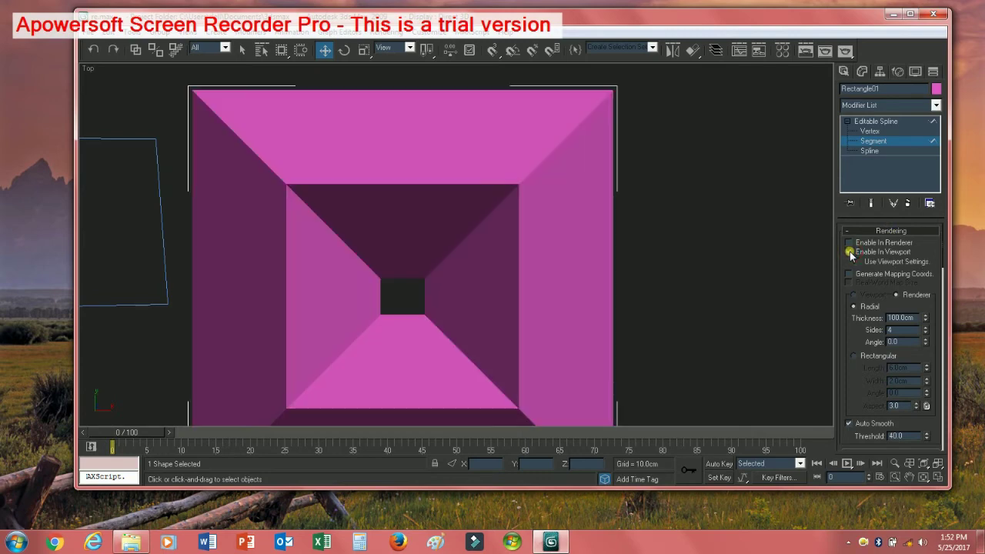
scroll(547, 302, "down", 4)
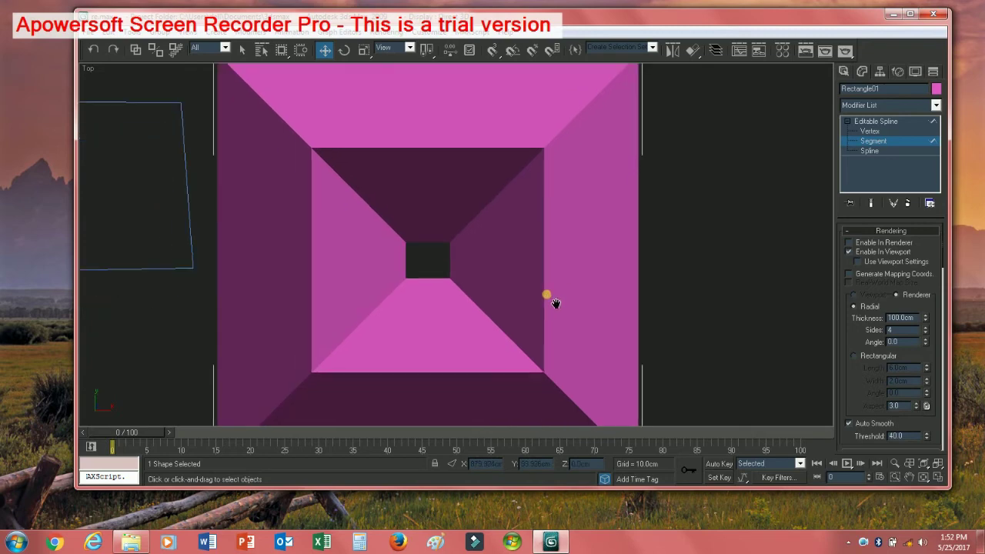
double_click(897, 317)
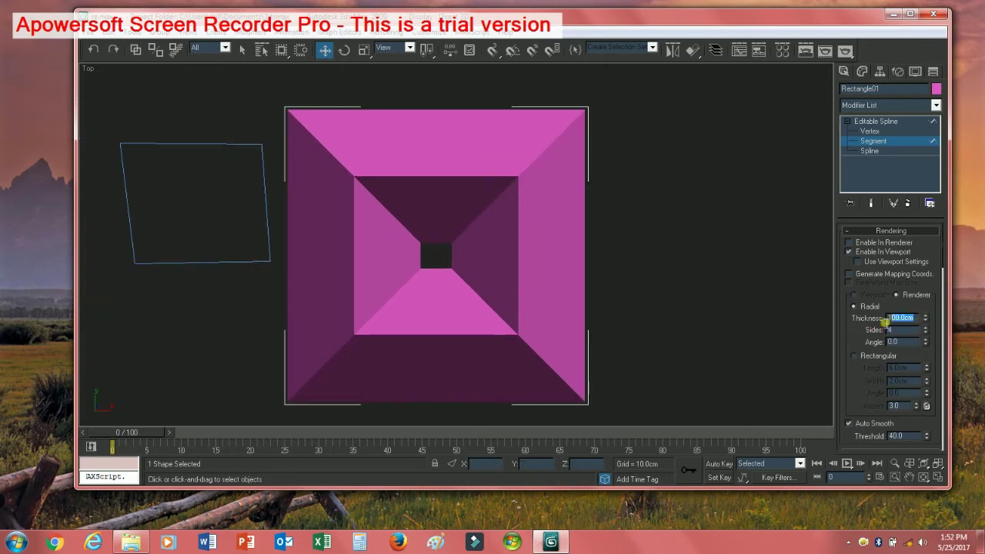
type("2")
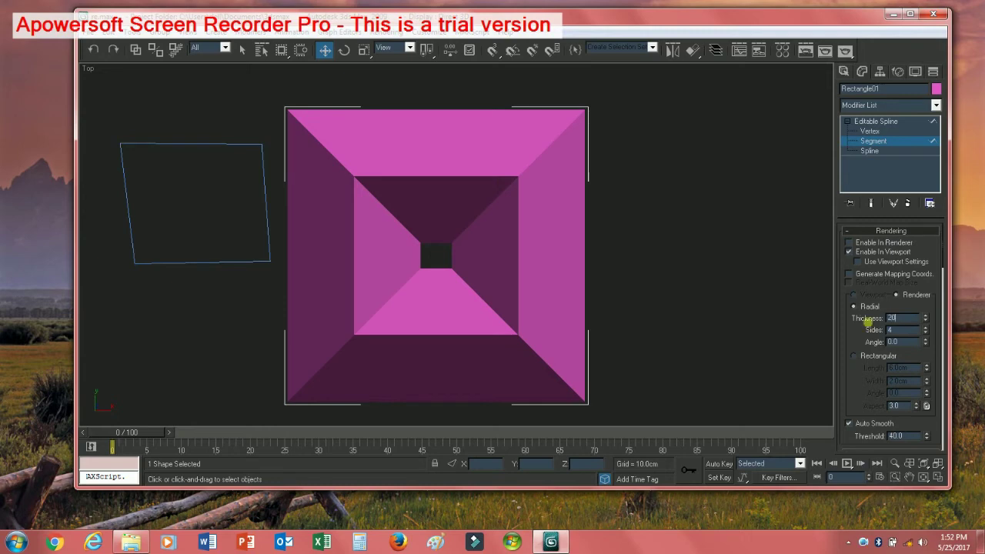
type("0")
key("Tab")
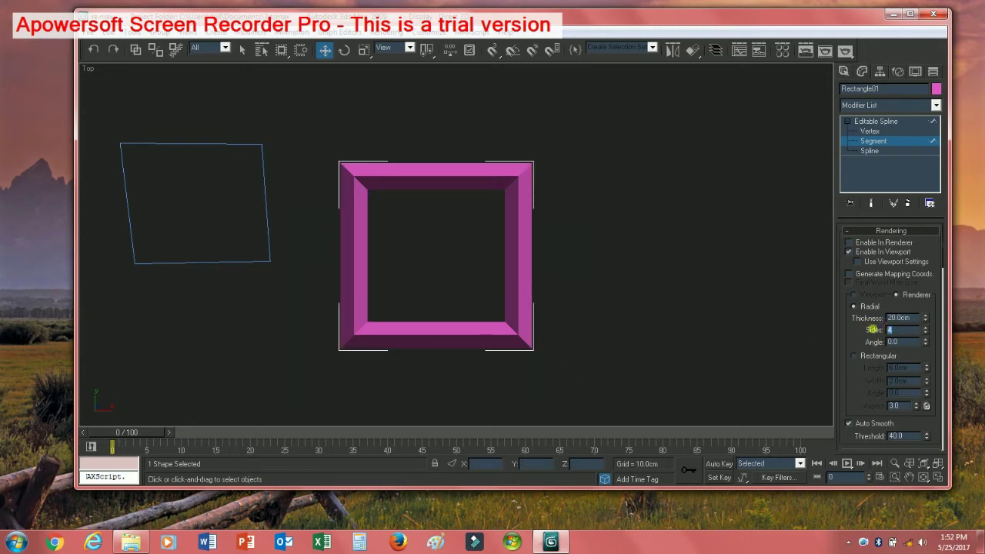
type("3")
Pan and zoom to inspect the solid frame, then turn viewport rendering back off.
middle_click_drag(582, 316, 595, 323)
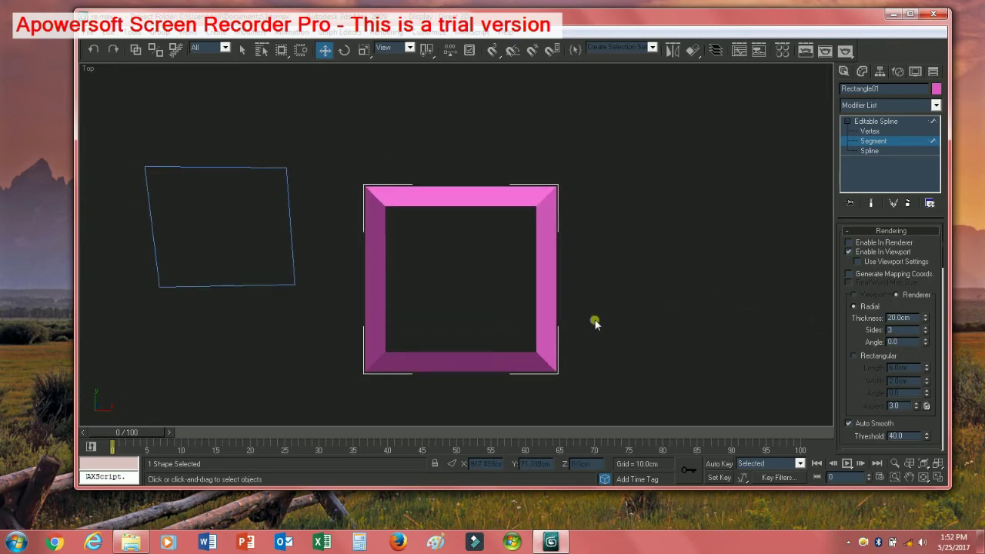
scroll(595, 323, "up", 2)
scroll(592, 323, "down", 2)
scroll(577, 323, "up", 2)
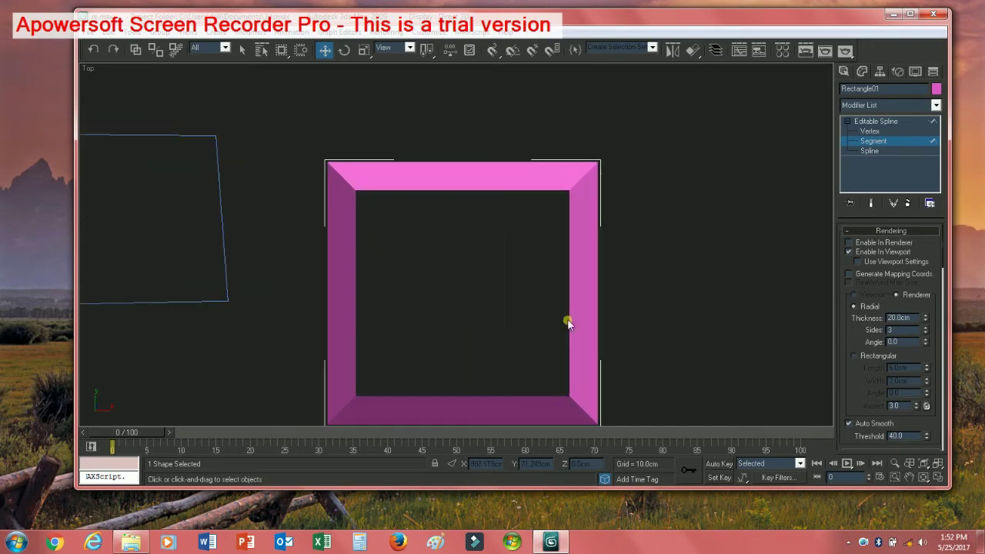
scroll(585, 325, "up", 3)
scroll(588, 327, "down", 4)
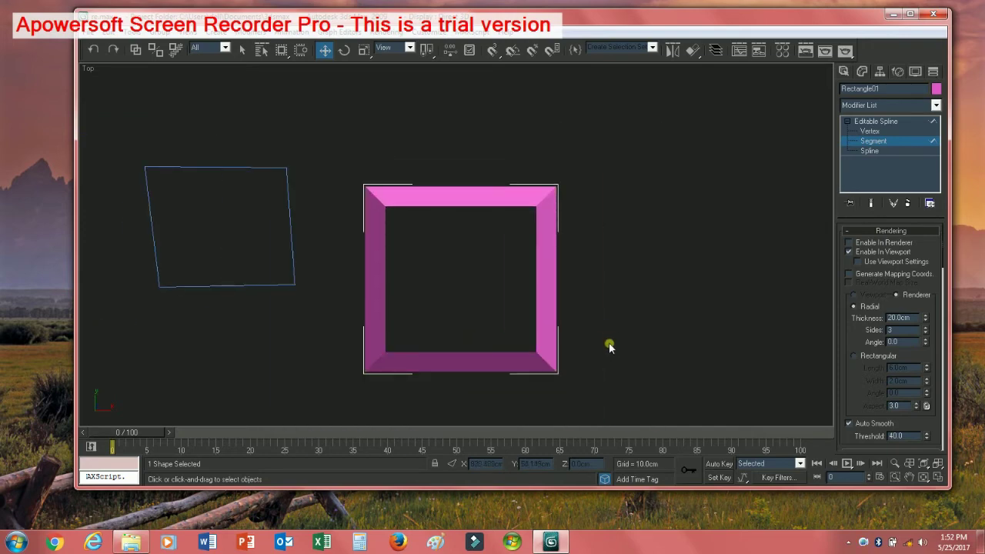
middle_click_drag(609, 345, 593, 325)
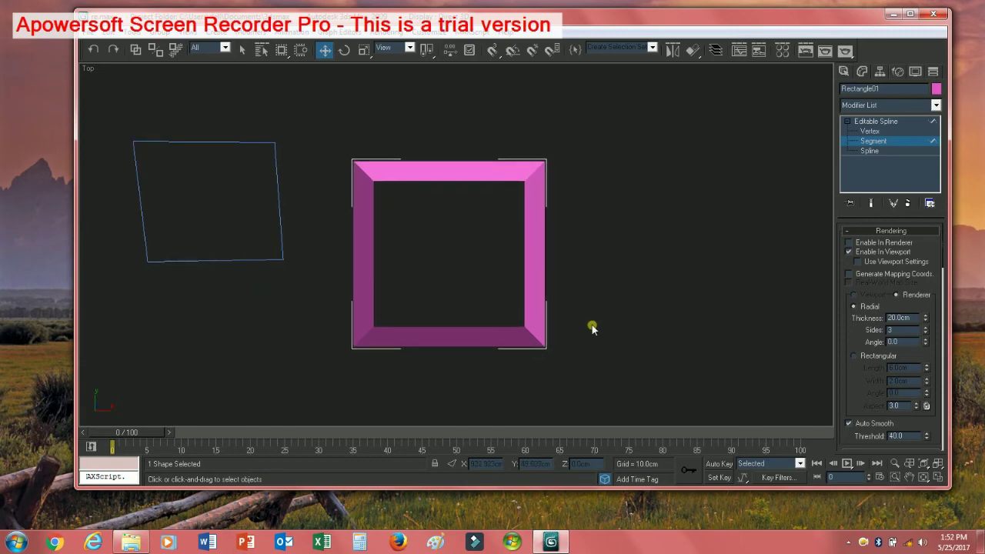
scroll(592, 329, "up", 2)
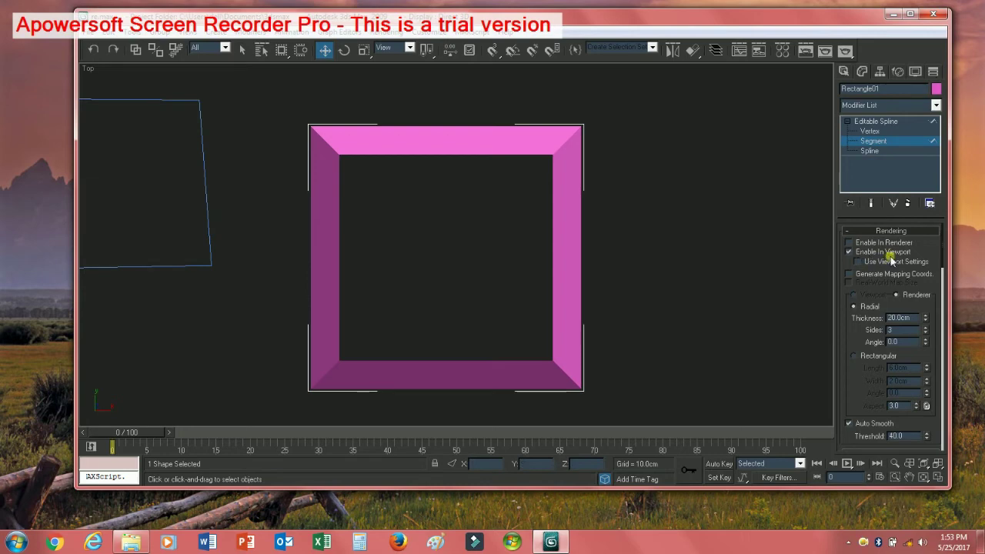
left_click(850, 252)
Reselect Rectangle01 at Segment level and insert five new vertices along its right edge.
left_click(657, 251)
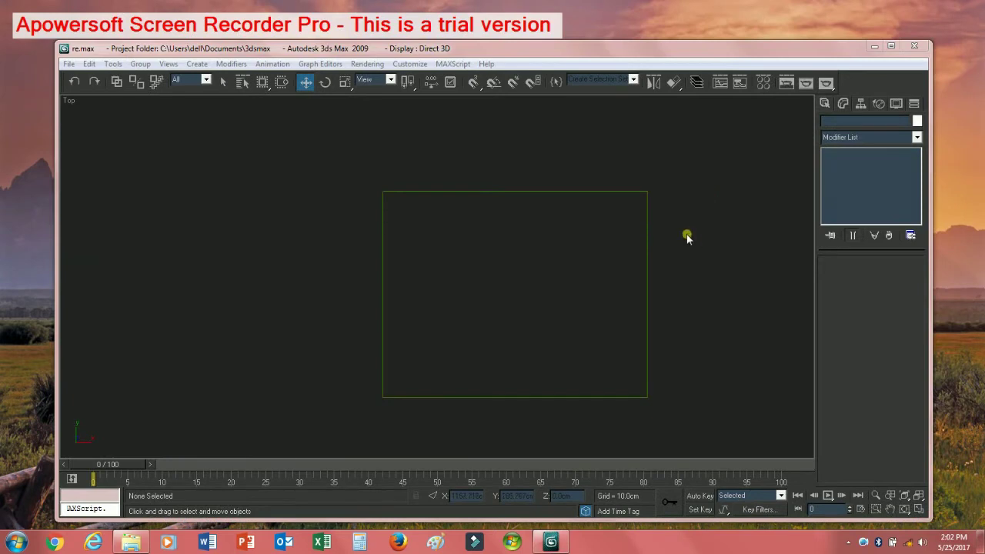
left_click_drag(687, 238, 592, 333)
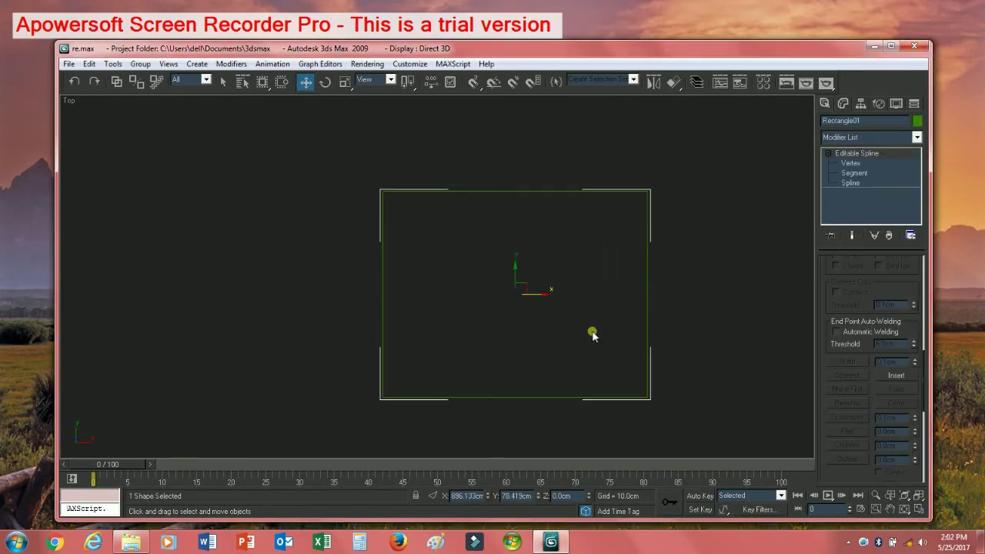
left_click(849, 173)
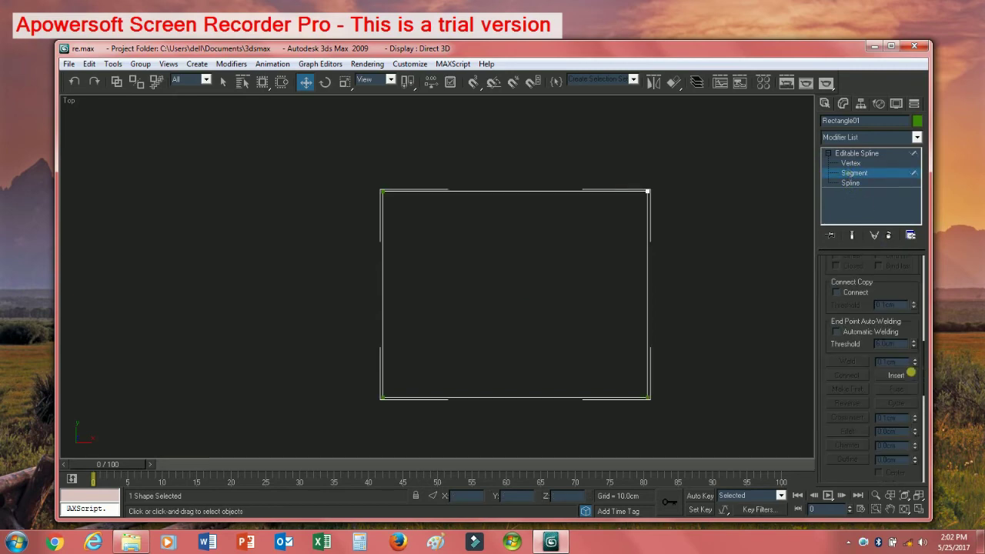
left_click(904, 376)
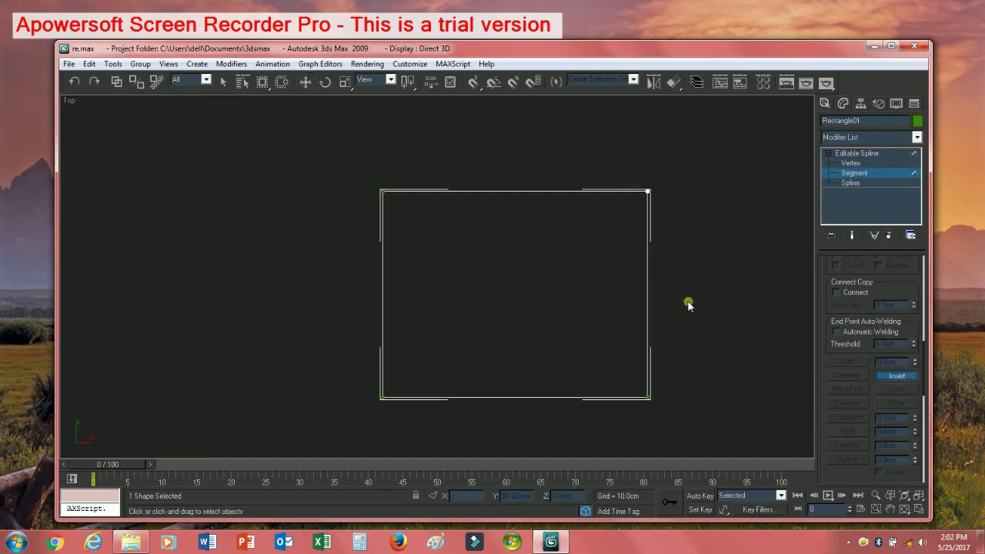
left_click(650, 280)
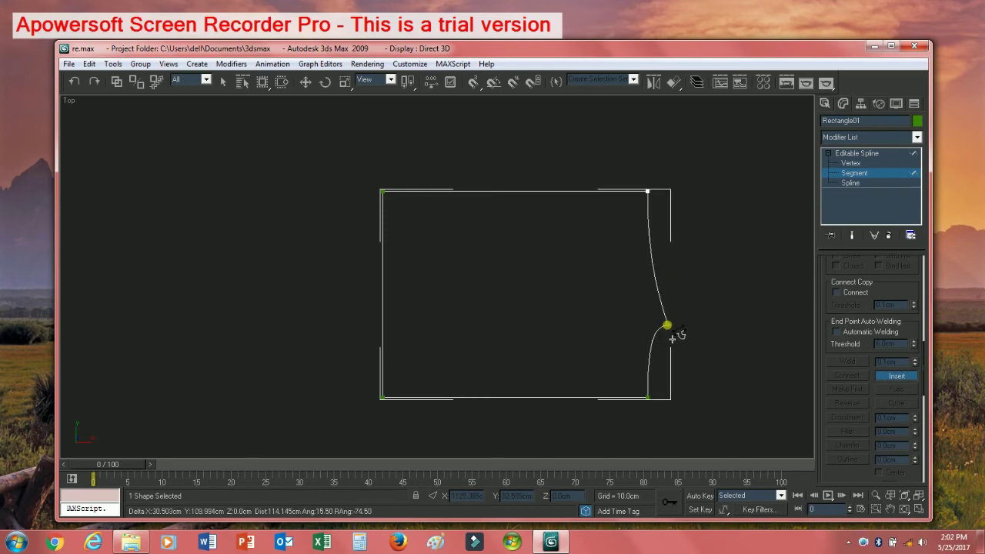
left_click(689, 316)
left_click(672, 271)
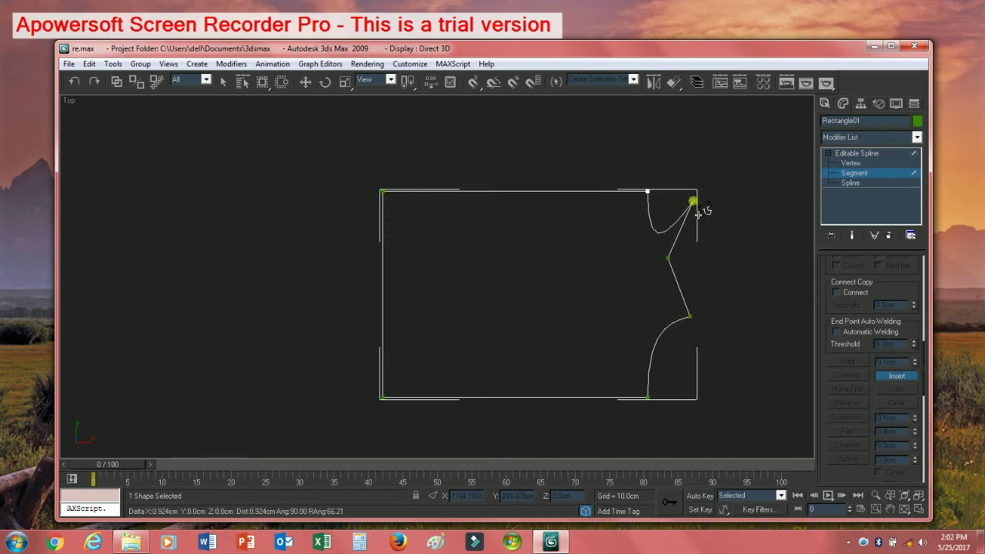
left_click(697, 214)
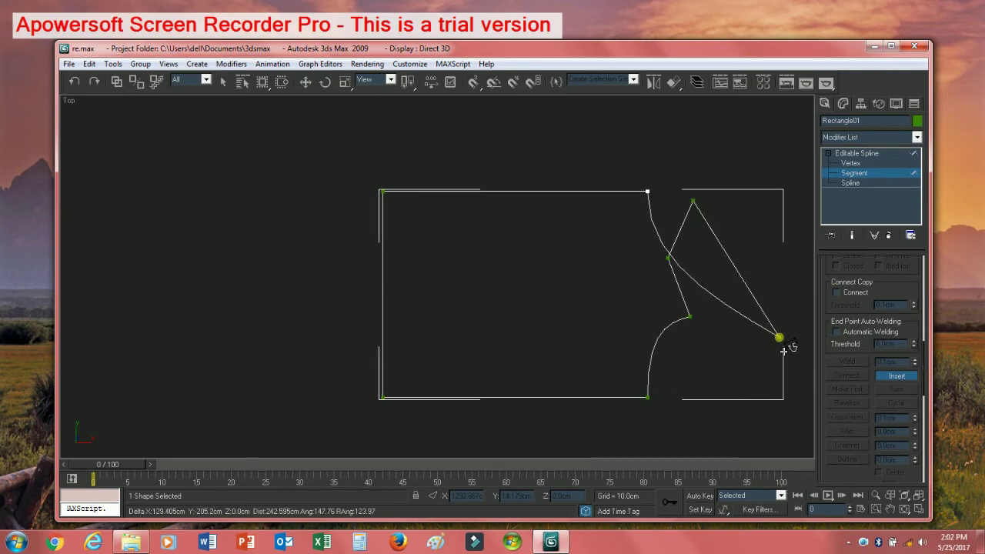
left_click(783, 349)
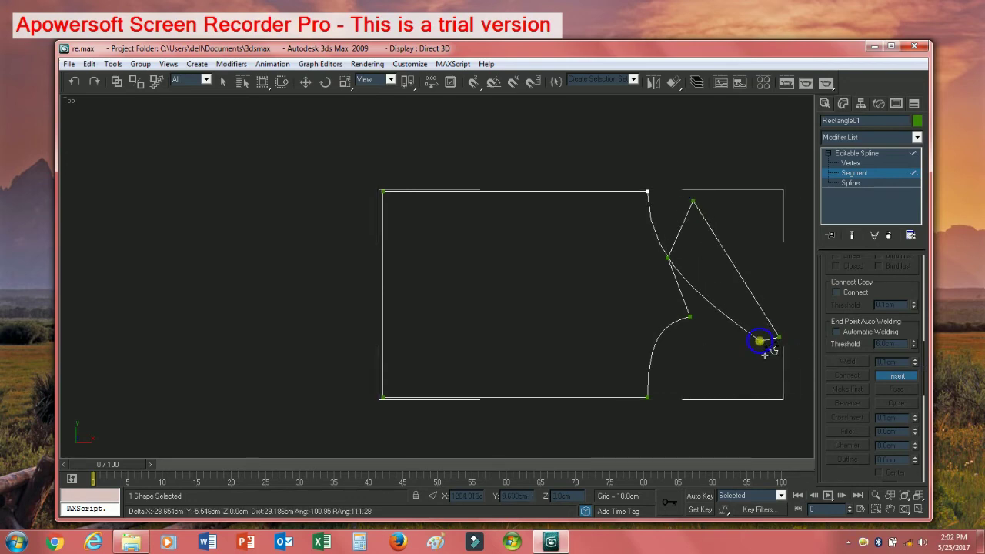
right_click(759, 341)
left_click(896, 376)
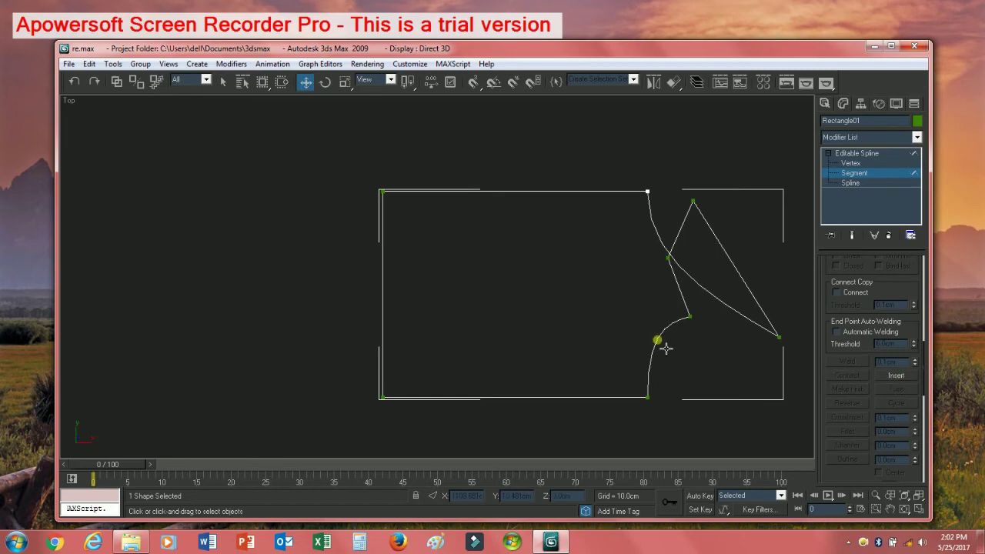
Switch Rectangle01 to Spline level, start Outline, then return to shape creation.
scroll(487, 287, "down", 2)
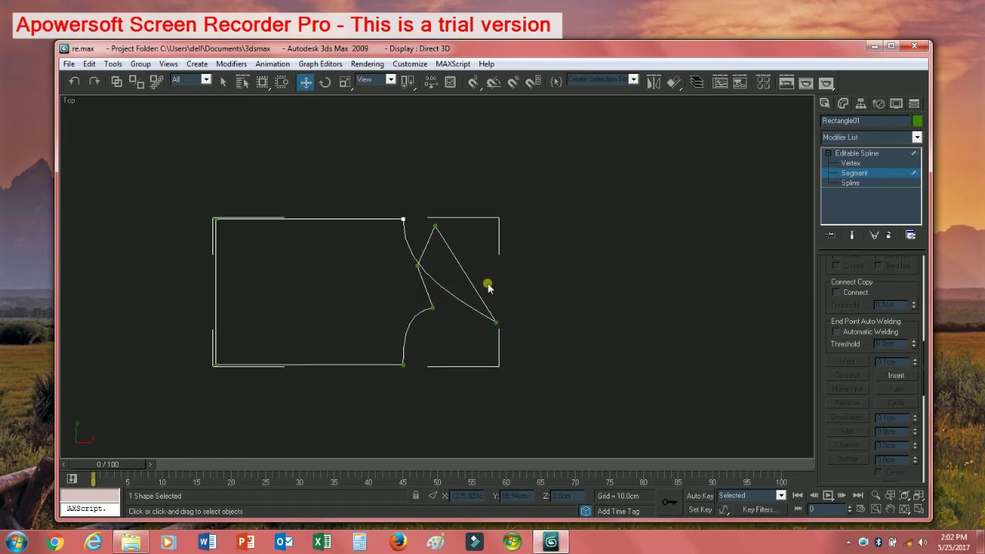
left_click(850, 183)
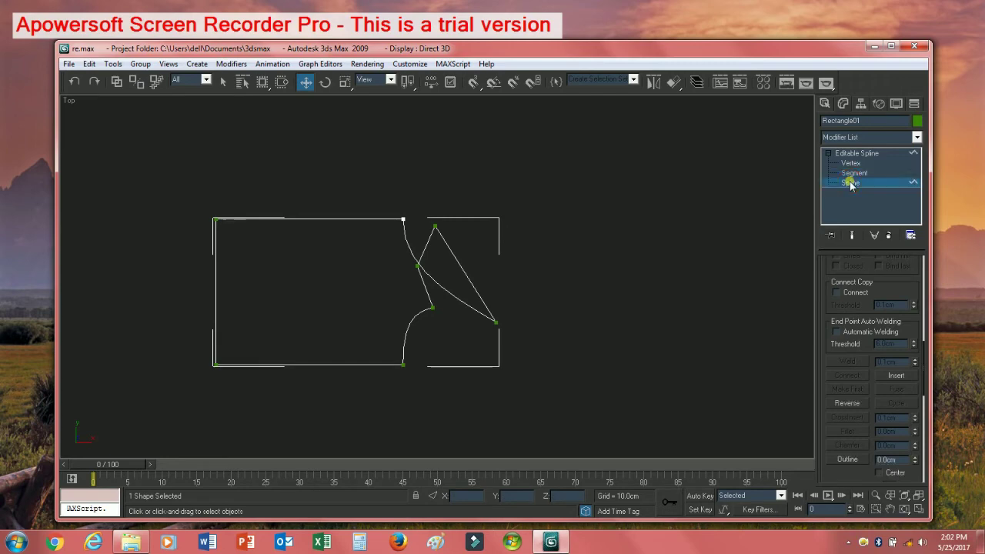
left_click(860, 460)
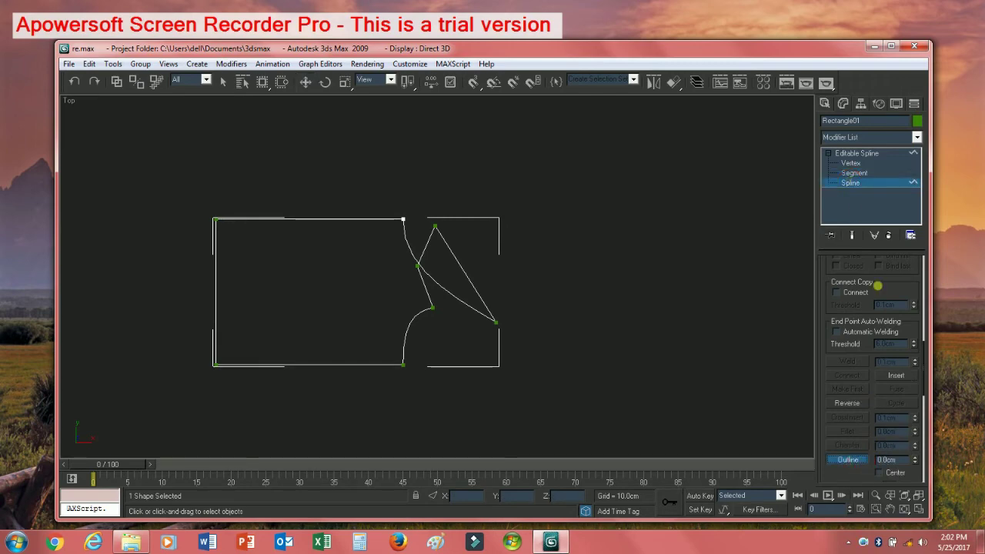
left_click(825, 103)
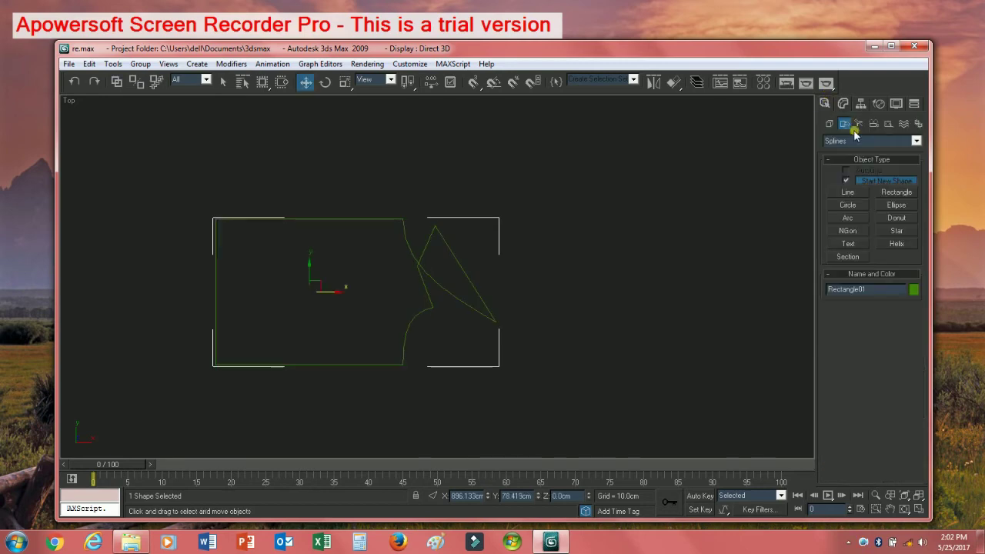
Draw a 347.712 x 237.908 cm Rectangle02 right of the reshaped outline and convert it to an Editable Spline.
left_click(896, 193)
left_click_drag(609, 198, 719, 347)
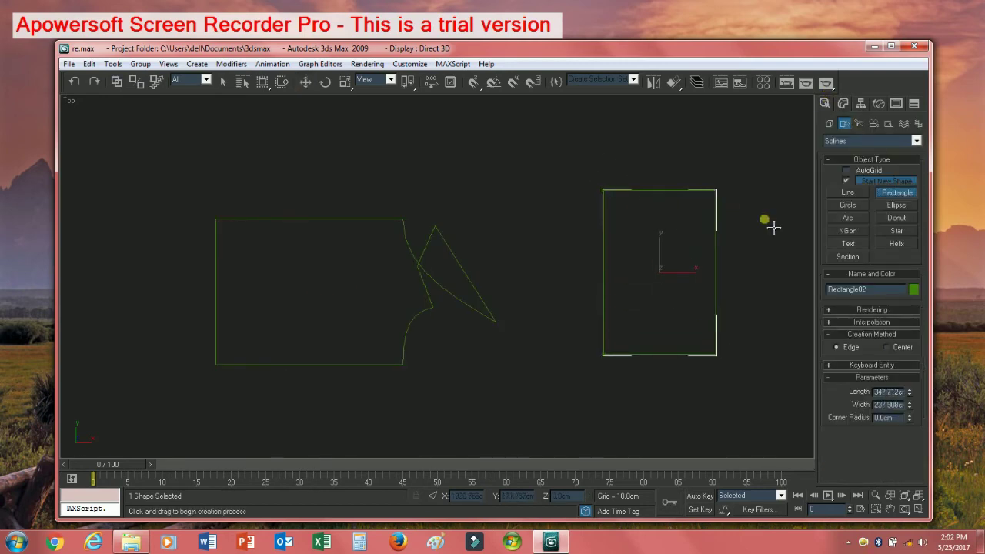
key("w")
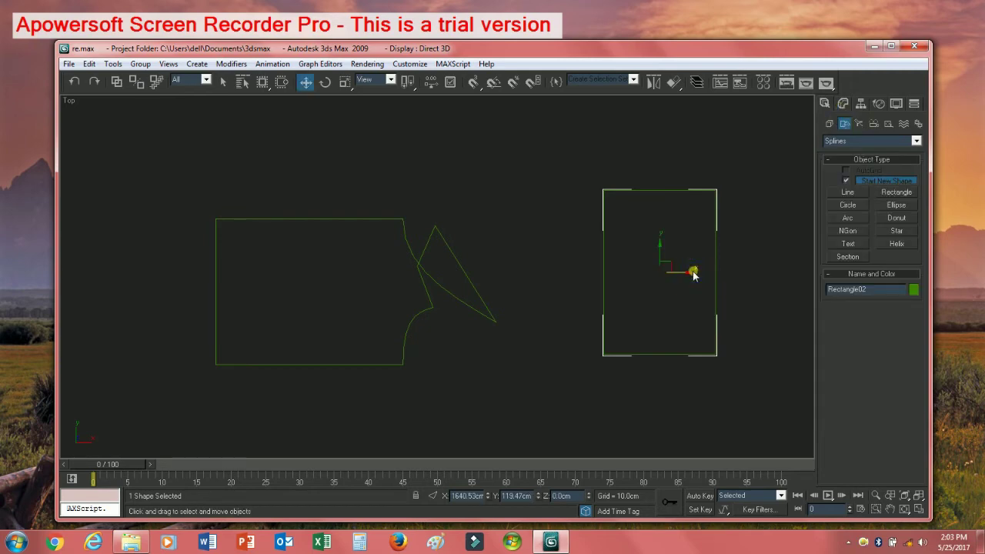
right_click(714, 286)
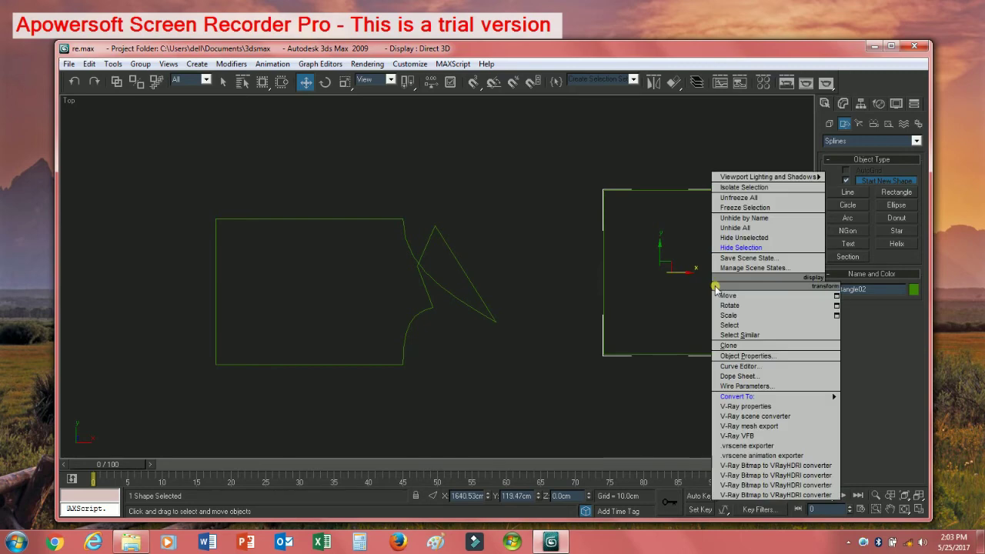
mouse_move(822, 396)
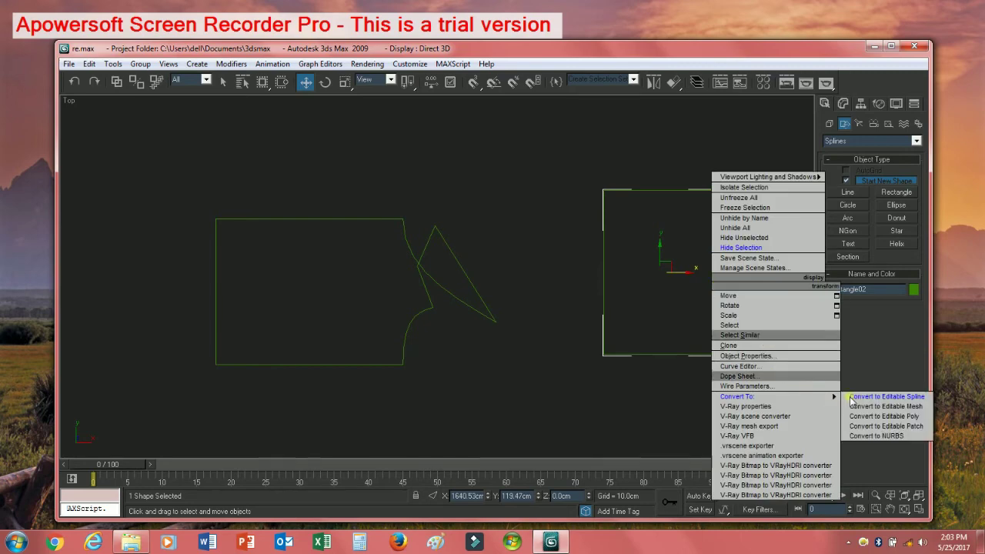
left_click(885, 396)
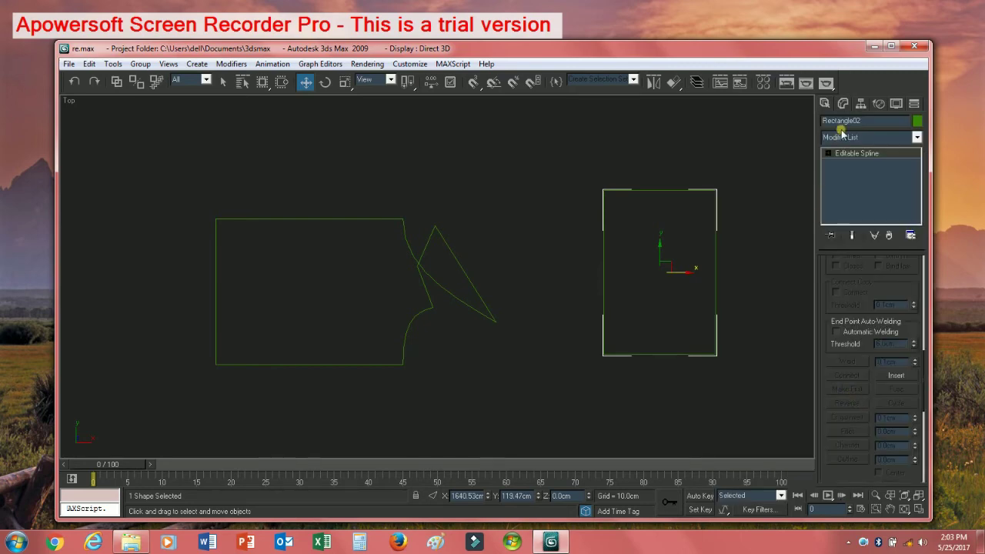
Outline Rectangle02's spline by 20 cm to create an inset inner rectangle.
left_click(830, 154)
left_click(842, 183)
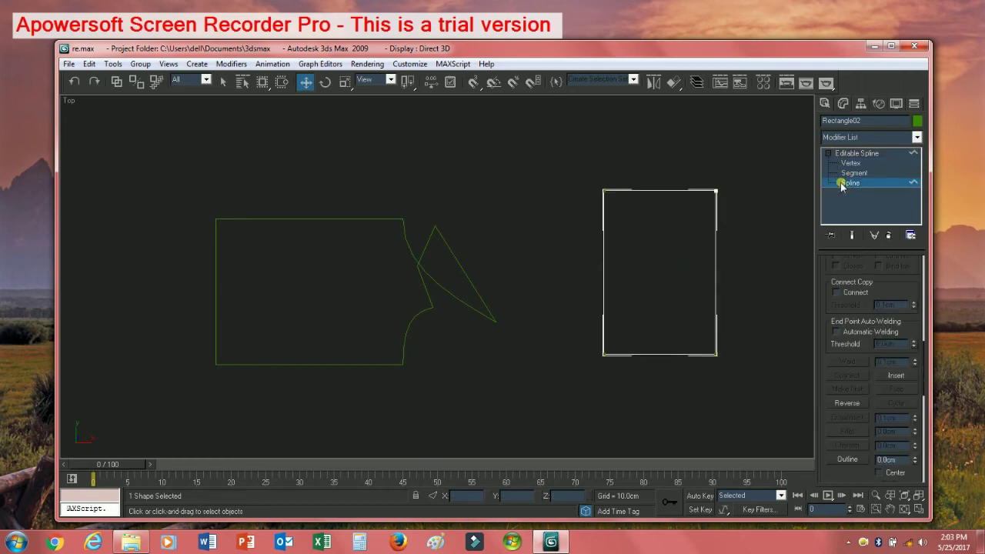
left_click(854, 460)
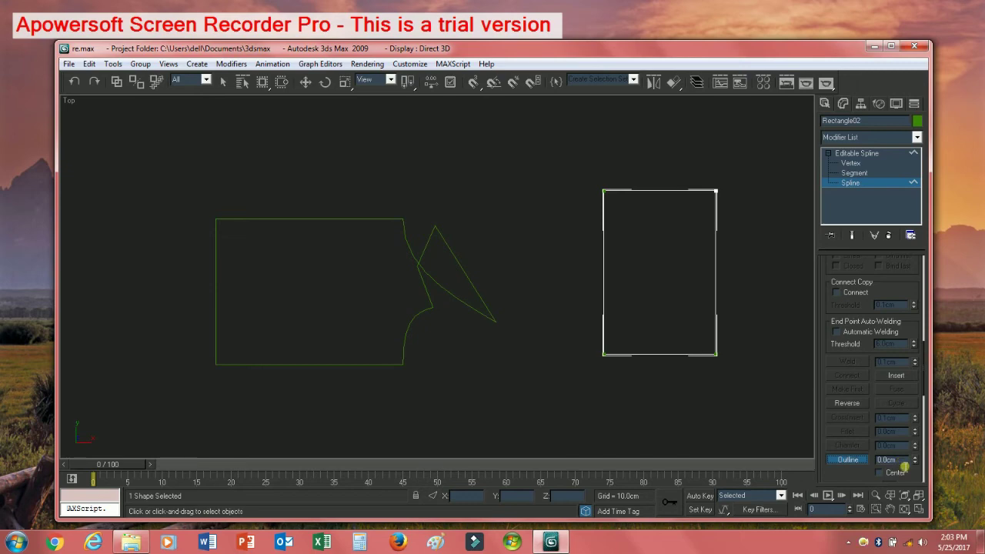
double_click(884, 460)
type("20")
key("Return")
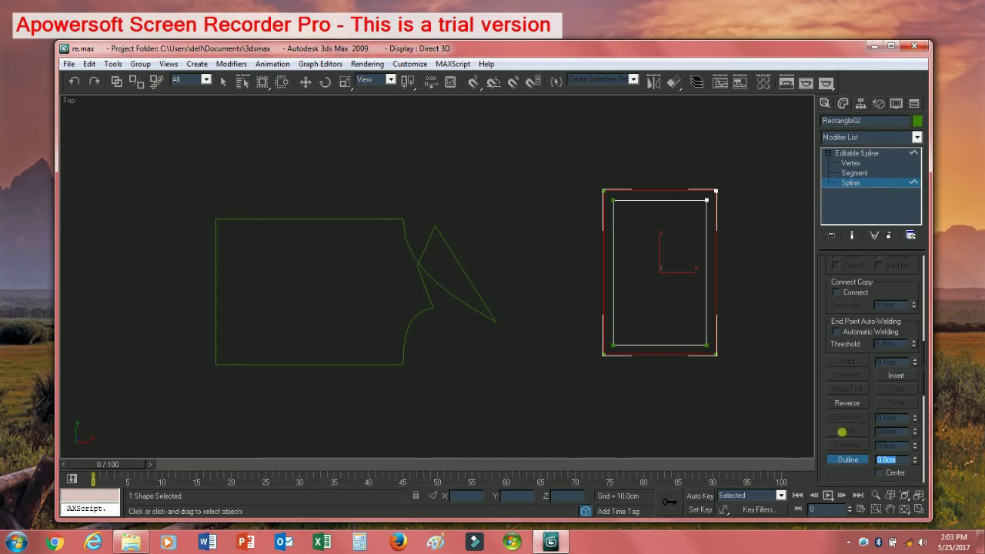
Undo the inner outline and give Rectangle02's spline an outward -20 outline instead.
left_click(783, 403)
key("ctrl+z")
key("ctrl+z")
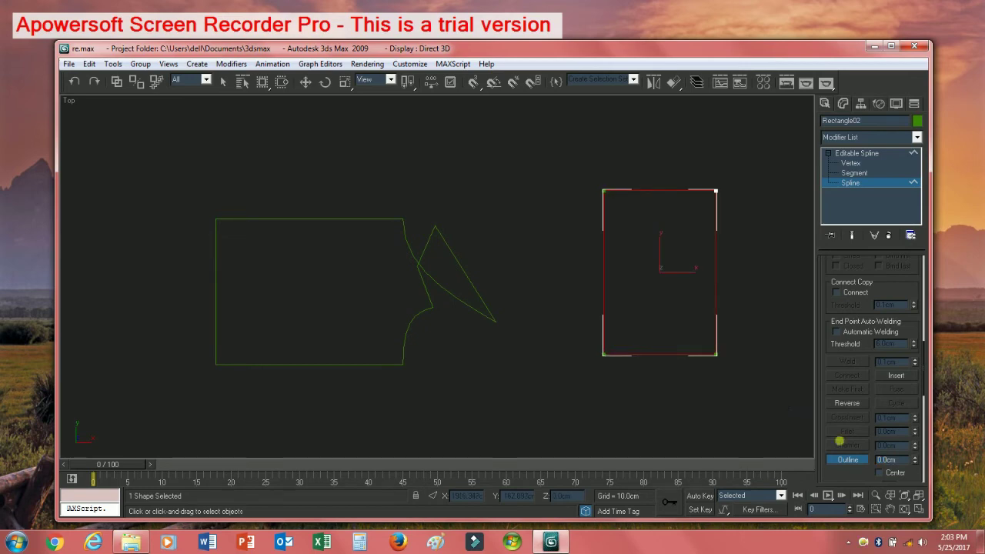
left_click(886, 459)
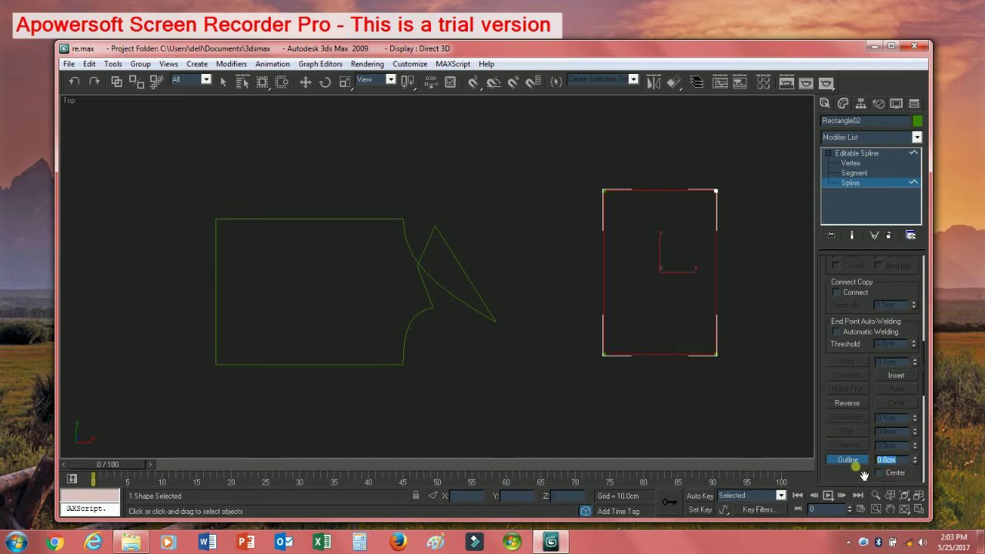
type("-20")
key("Return")
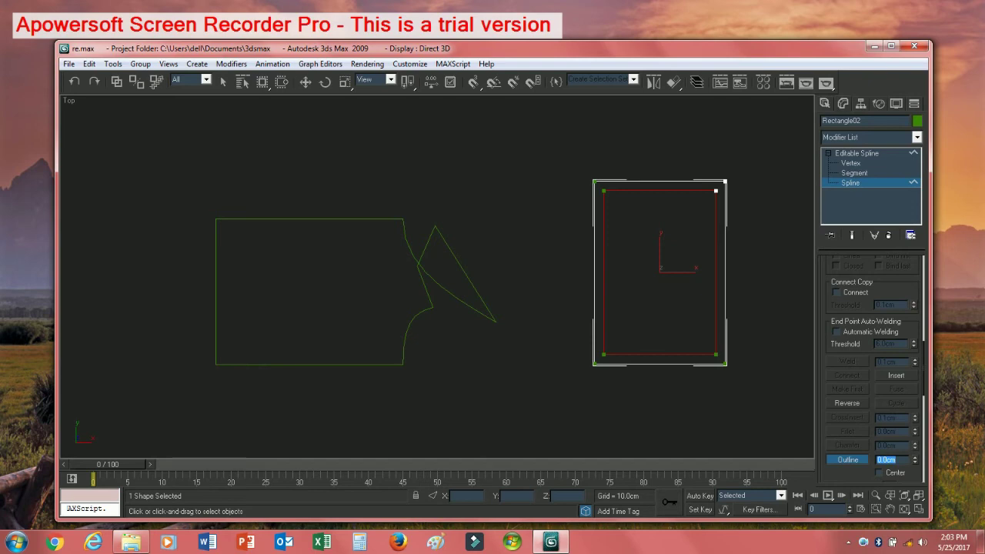
left_click(844, 103)
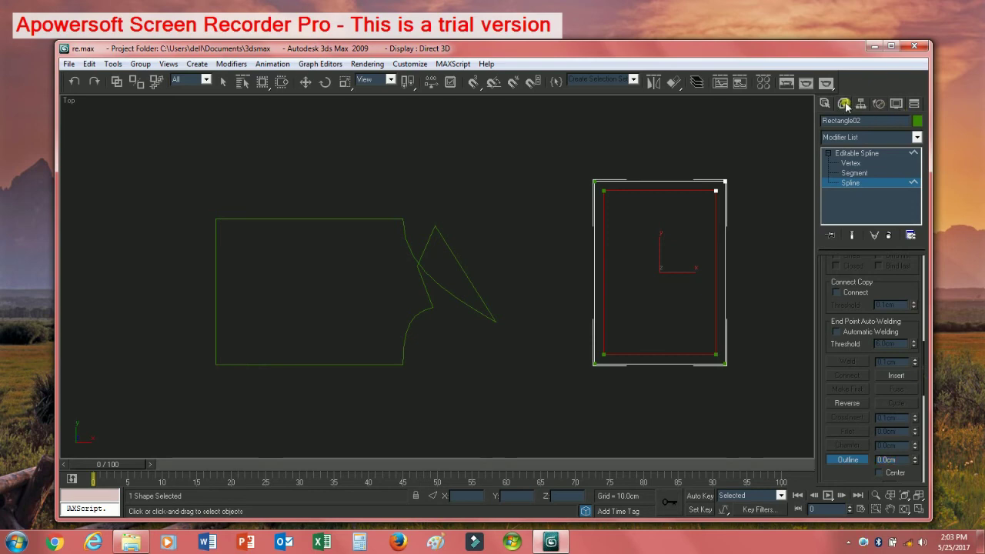
left_click(795, 136)
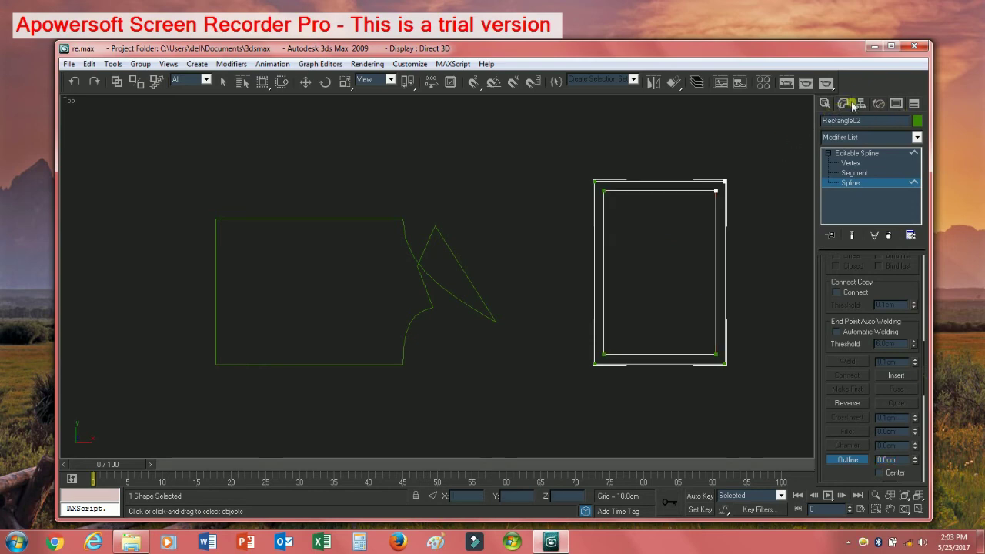
Apply an Extrude modifier to Rectangle02 and set its amount to 30.
left_click(859, 137)
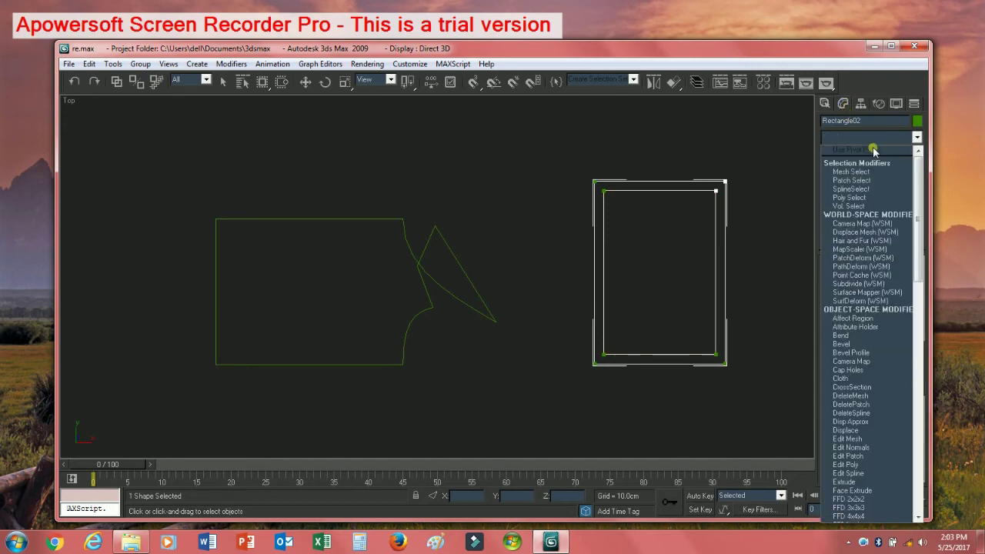
type("ex")
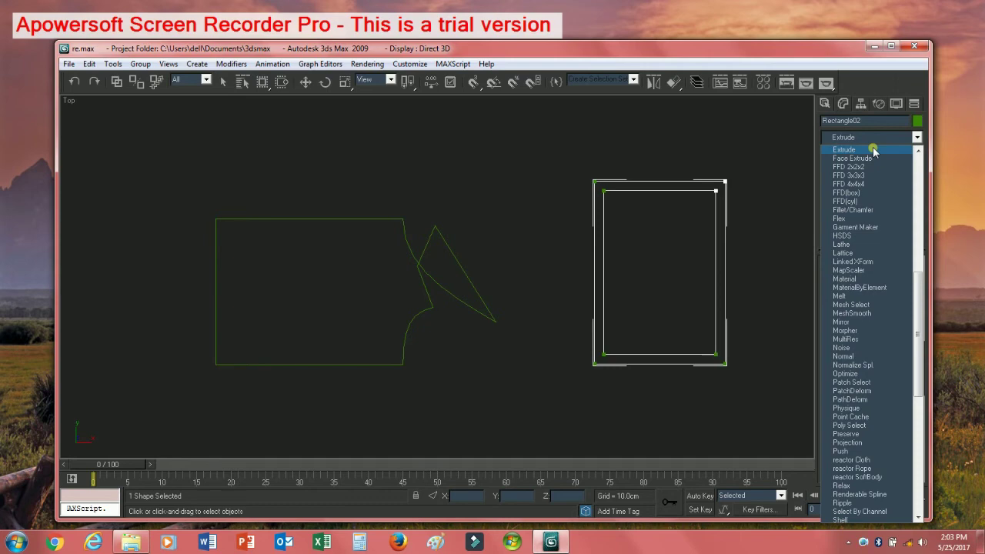
left_click(874, 149)
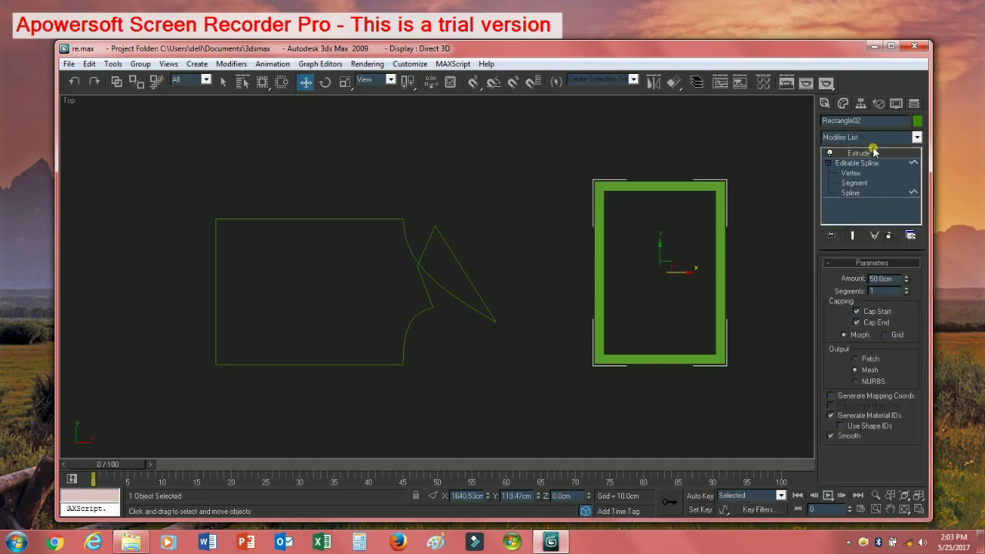
double_click(881, 278)
type("300")
Return to four viewports and zoom and pan the Perspective view toward the extruded room.
left_click(786, 308)
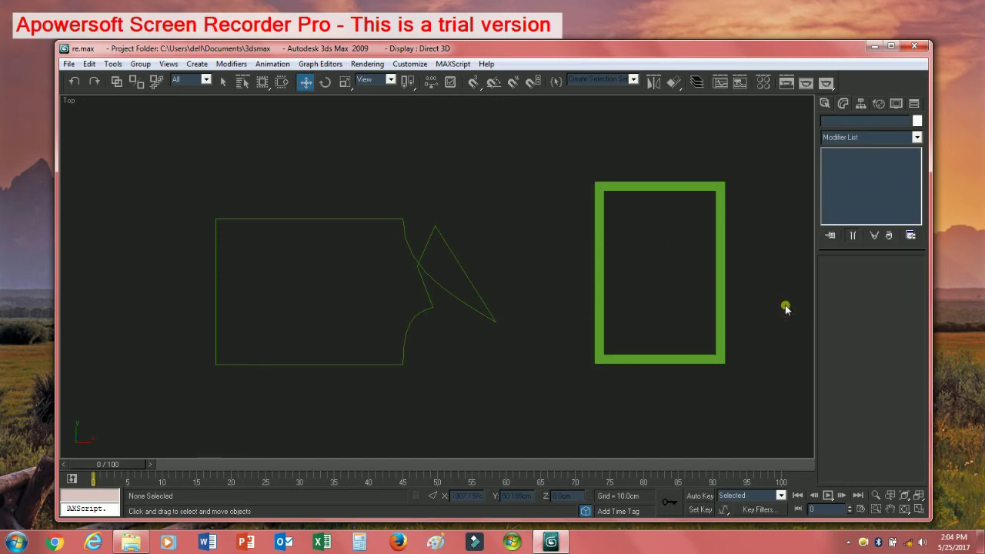
key("alt+w")
left_click(655, 342)
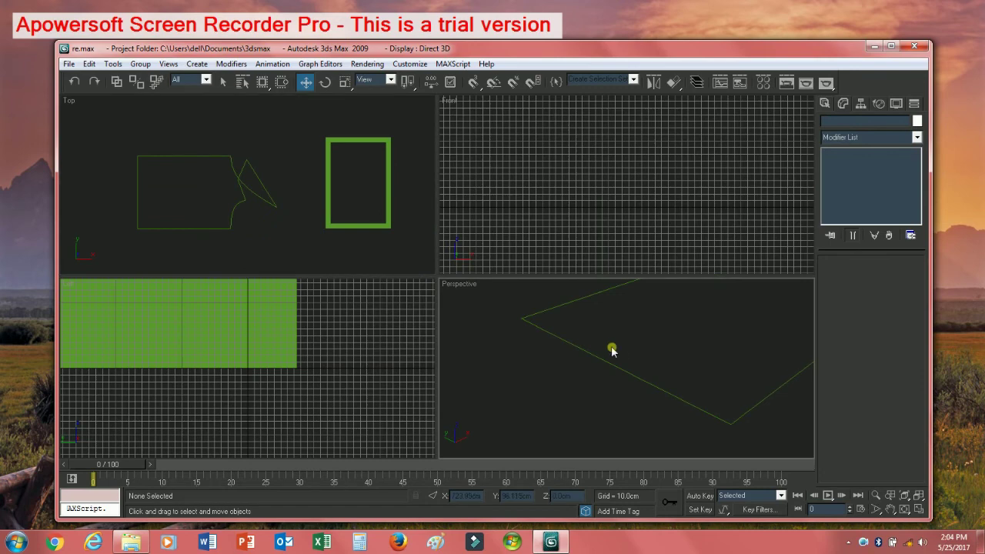
scroll(611, 350, "down", 1)
scroll(611, 350, "down", 5)
middle_click_drag(622, 345, 643, 364)
scroll(618, 402, "up", 6)
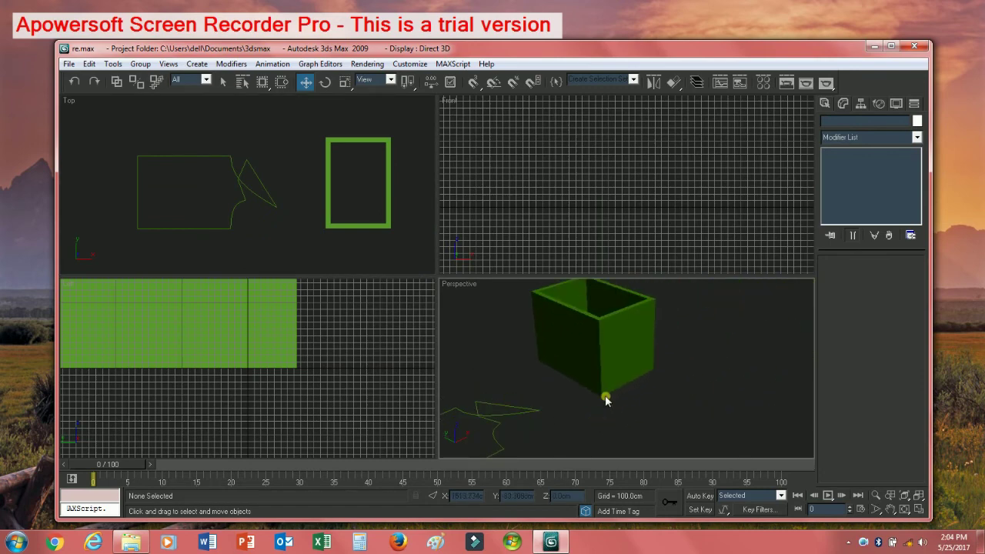
Maximize Perspective, orbit to view the open-topped room from above, and open Splines creation.
key("alt+w")
scroll(608, 365, "down", 2)
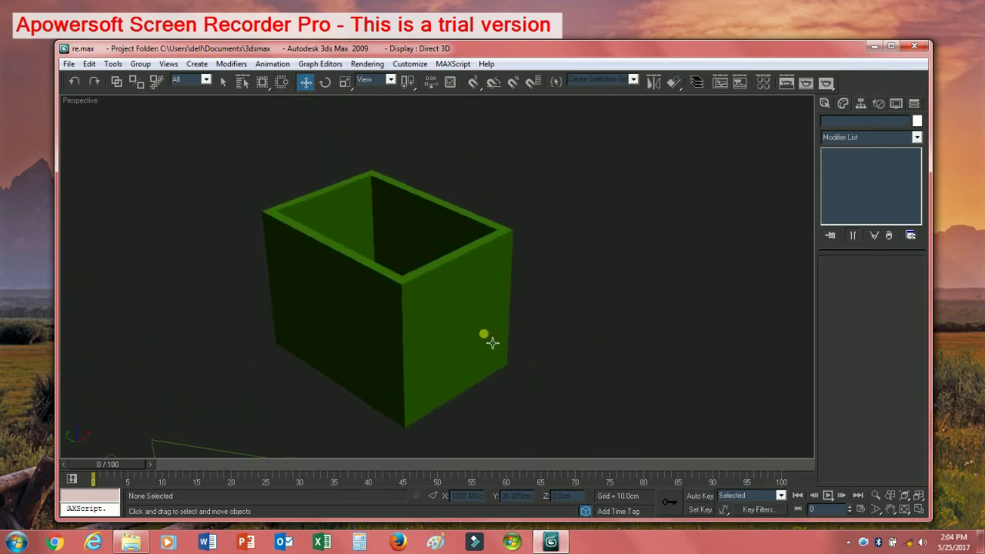
scroll(489, 322, "up", 3)
middle_click_drag(489, 322, 512, 270, "alt")
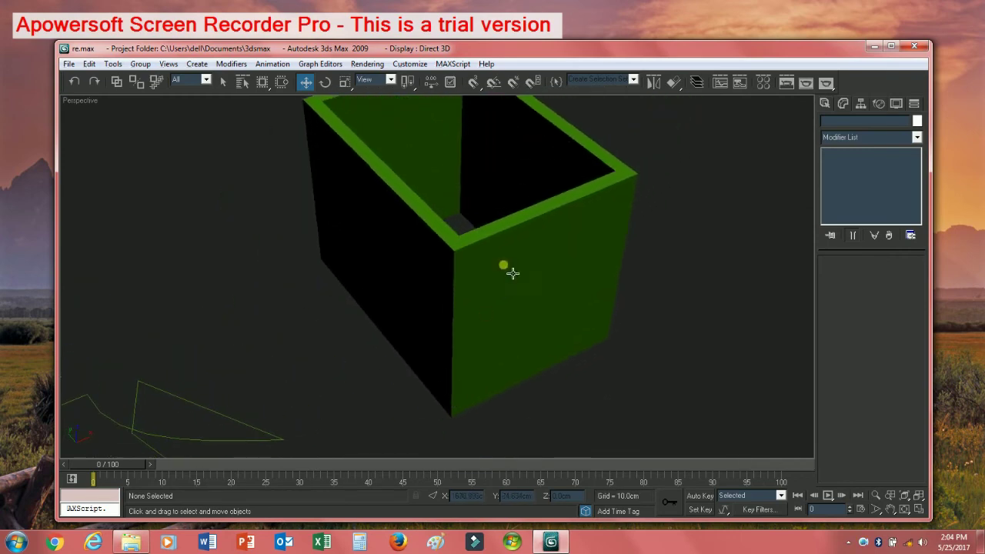
middle_click_drag(516, 223, 461, 294, "alt")
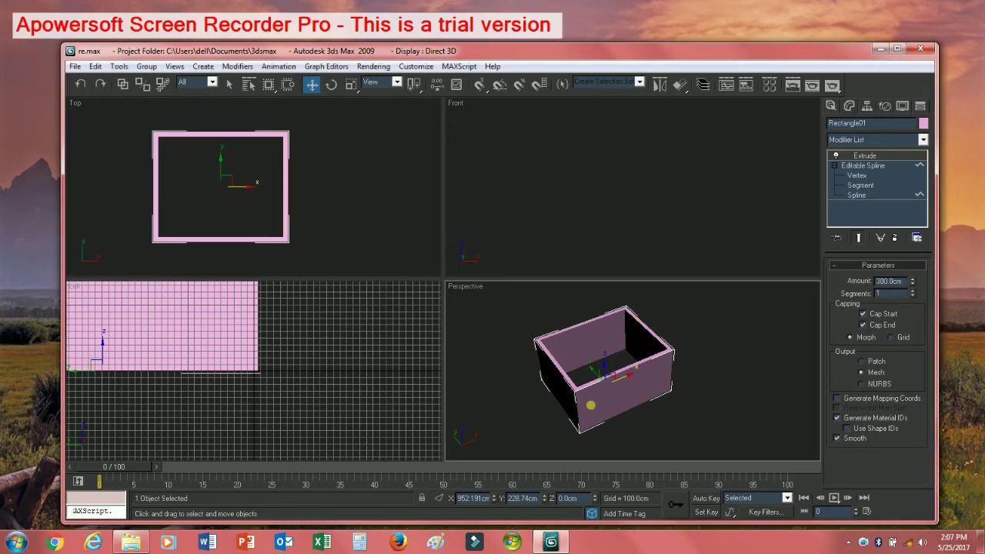
middle_click_drag(596, 419, 679, 440)
scroll(554, 412, "up", 3)
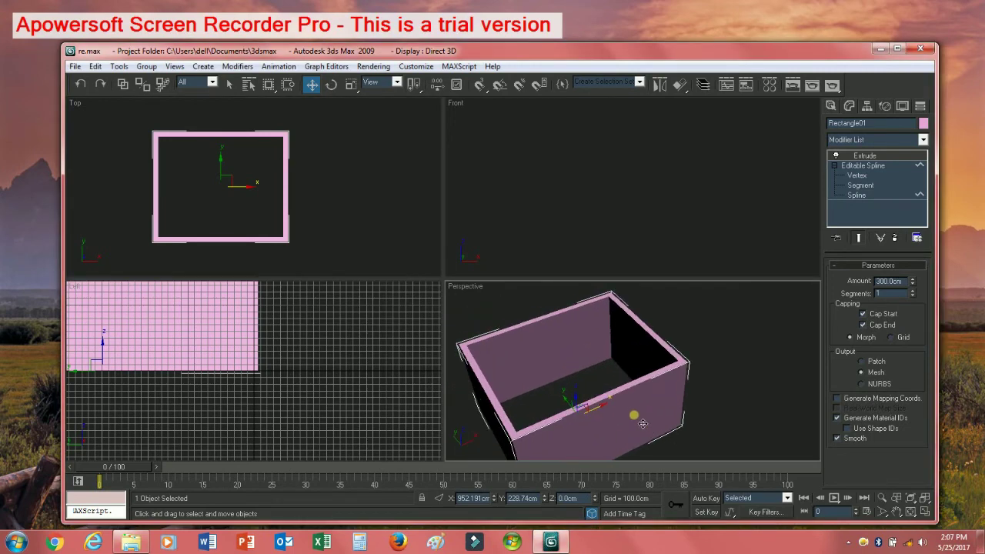
middle_click_drag(634, 415, 655, 429)
scroll(651, 428, "up", 3)
scroll(677, 400, "down", 3)
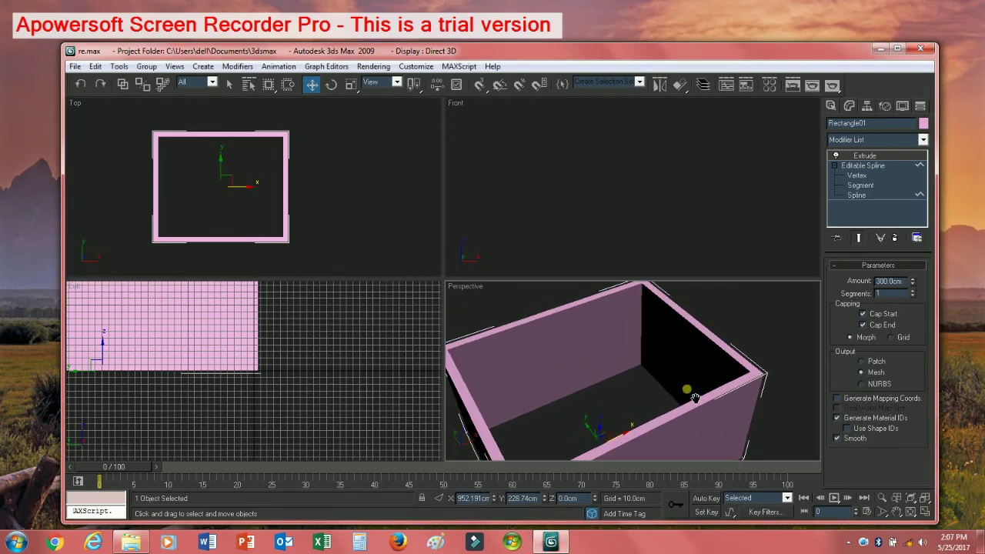
left_click(832, 106)
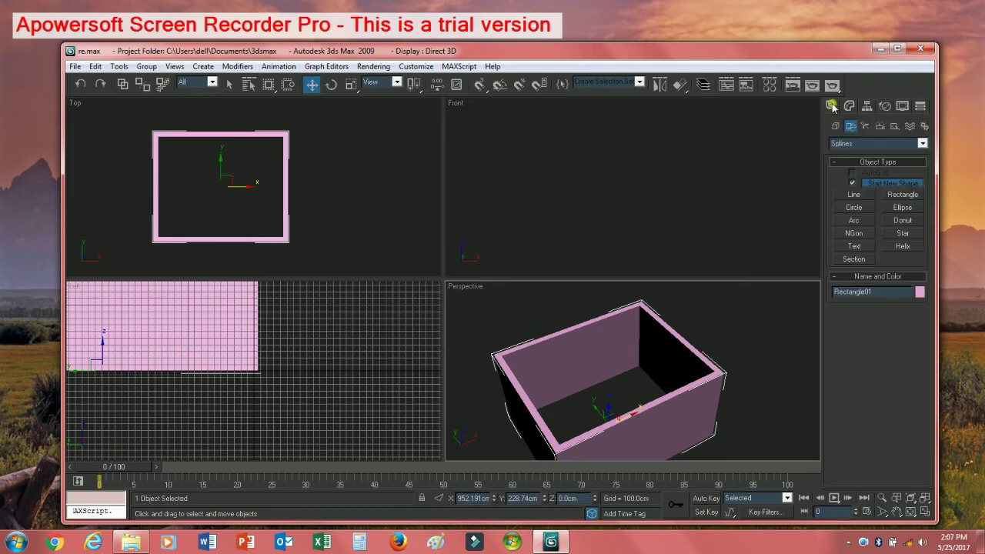
Draw a closed four-corner Line01 spline right of the rectangle in the Top view.
left_click(854, 194)
left_click(326, 149)
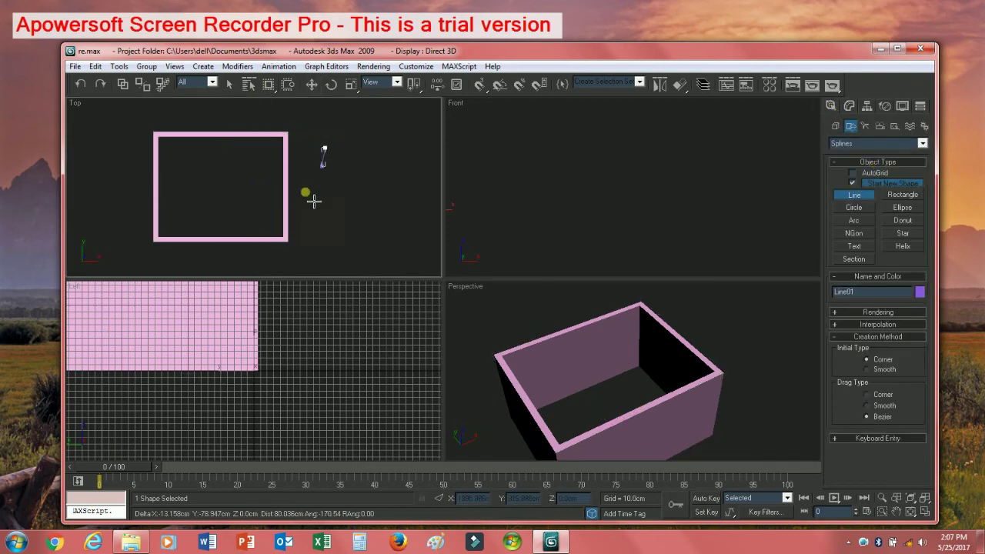
left_click(316, 242)
left_click(402, 242)
left_click(413, 148)
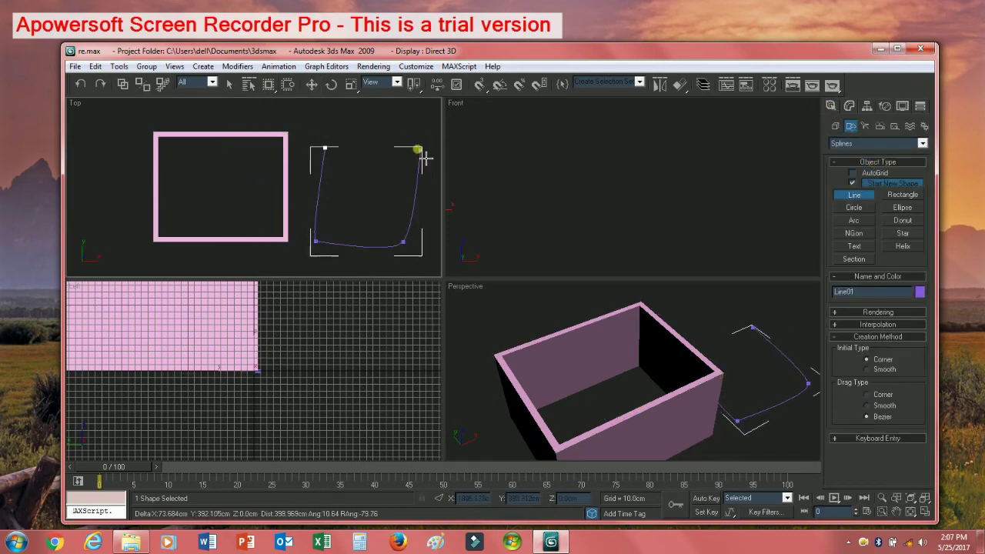
left_click(324, 149)
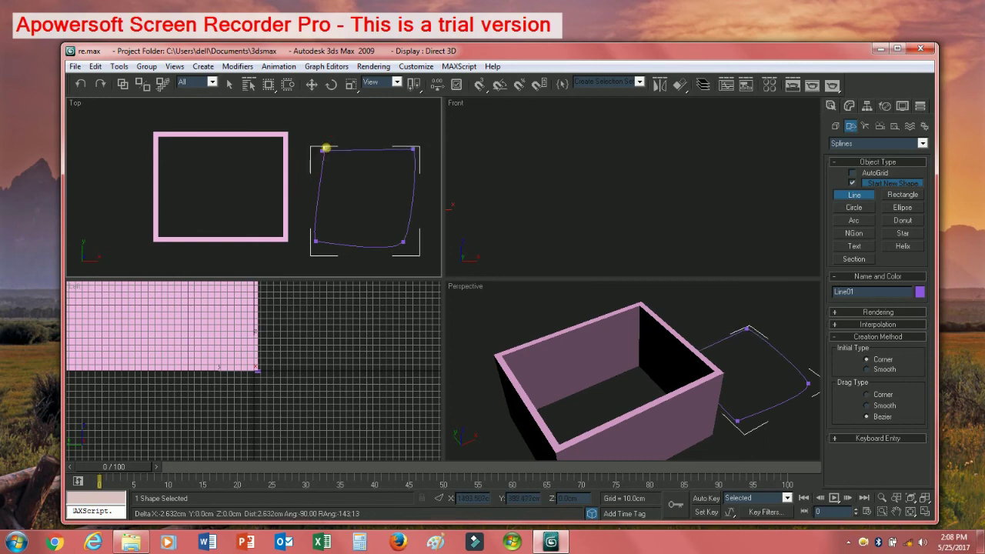
left_click(460, 309)
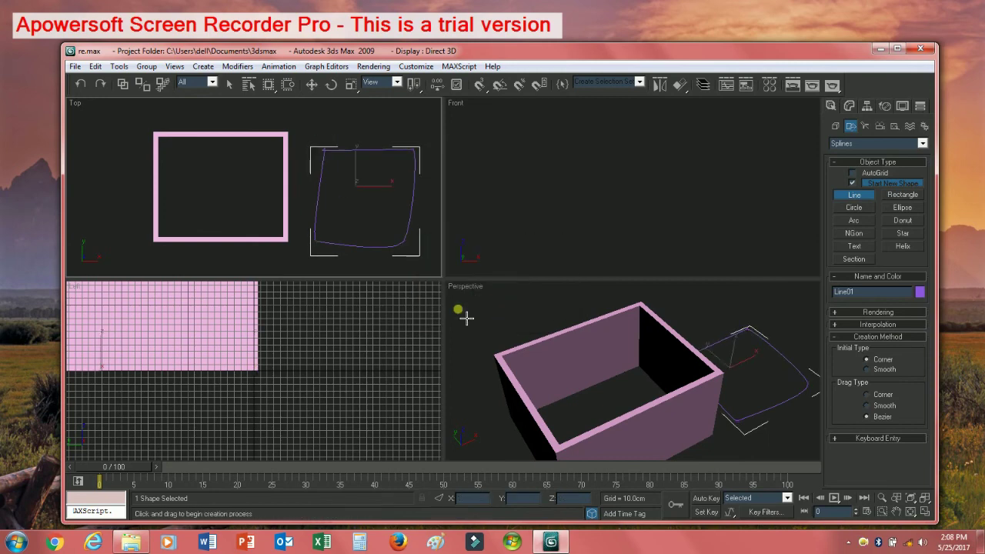
left_click(850, 107)
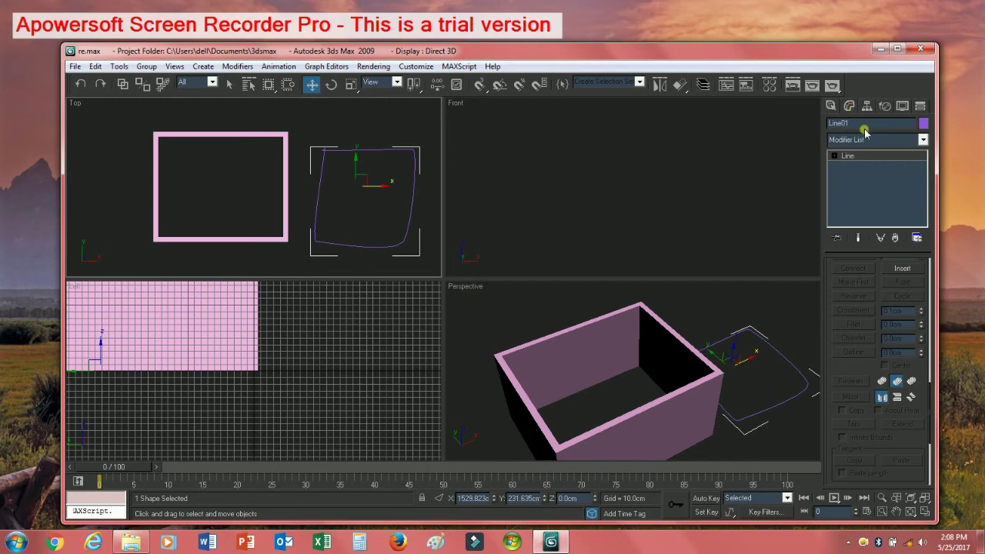
left_click(866, 138)
Extrude Line01 into 300 cm walls and turn the Perspective view toward it.
key("e")
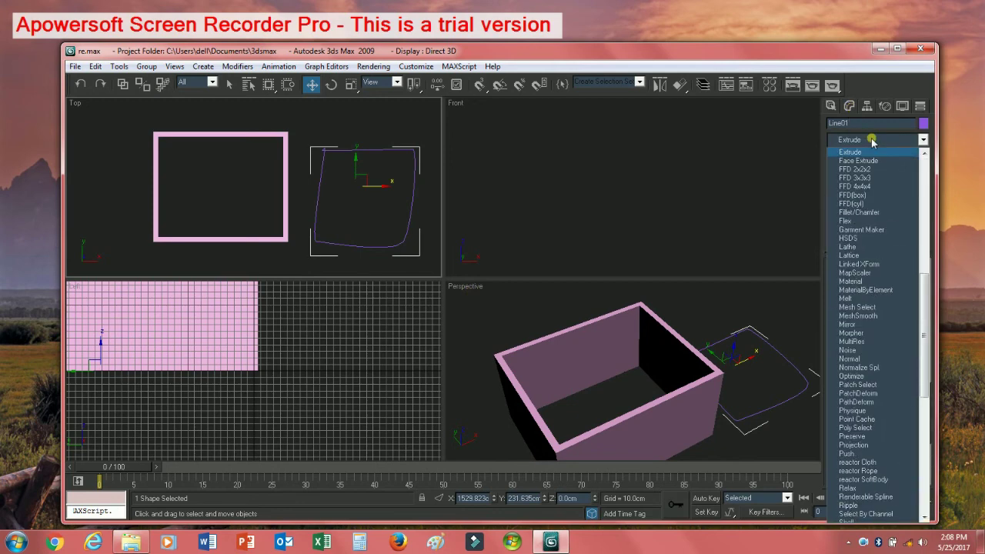
key("Return")
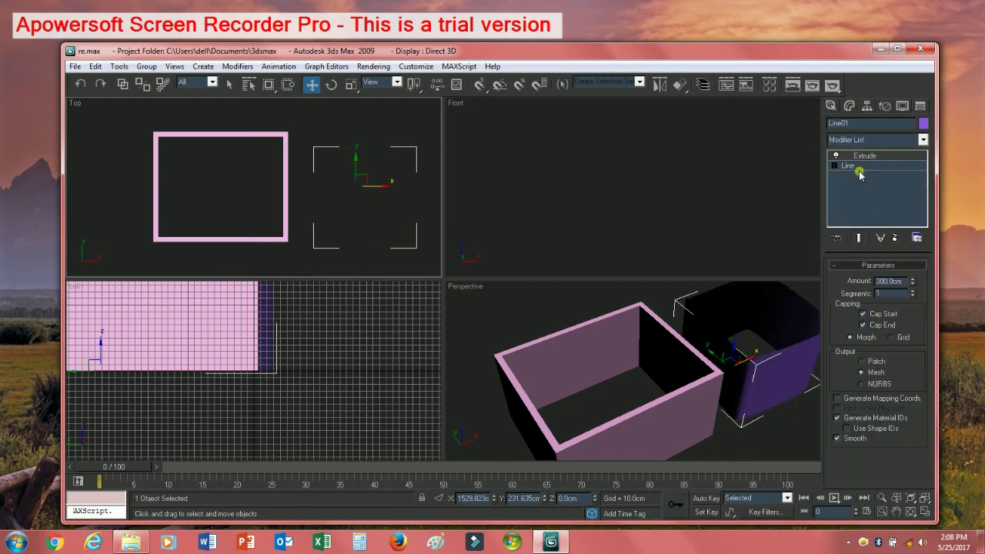
mouse_move(759, 351)
middle_mouse_down()
mouse_move(740, 361)
mouse_move(757, 364)
middle_mouse_up()
scroll(758, 365, "down", 2)
scroll(669, 382, "up", 4)
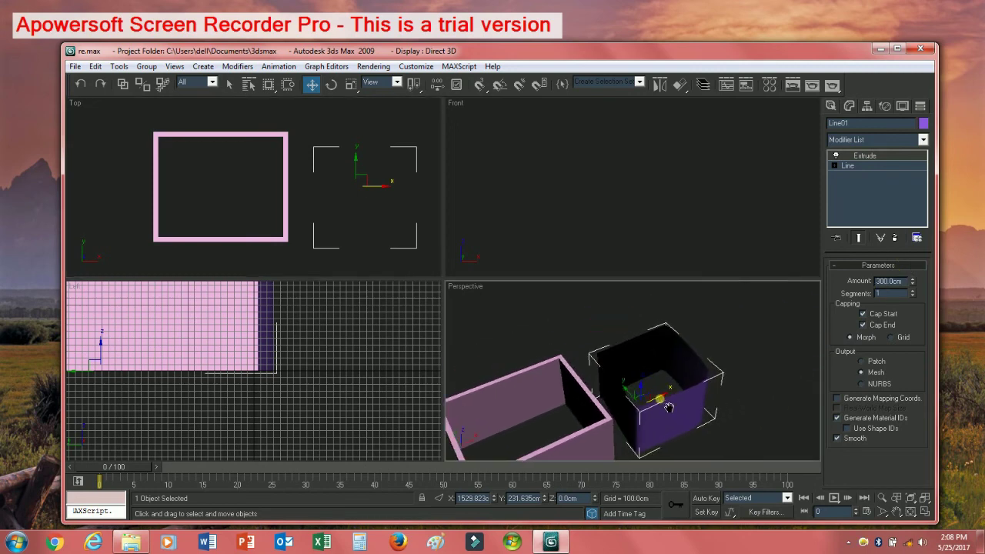
scroll(668, 382, "up", 1)
mouse_move(669, 383)
middle_mouse_down("alt")
mouse_move(700, 346)
mouse_move(693, 373)
mouse_move(703, 383)
mouse_move(676, 371)
middle_mouse_up("alt")
Maximize the Perspective view and frame both walled shapes together.
key("alt+w")
scroll(535, 281, "down", 5)
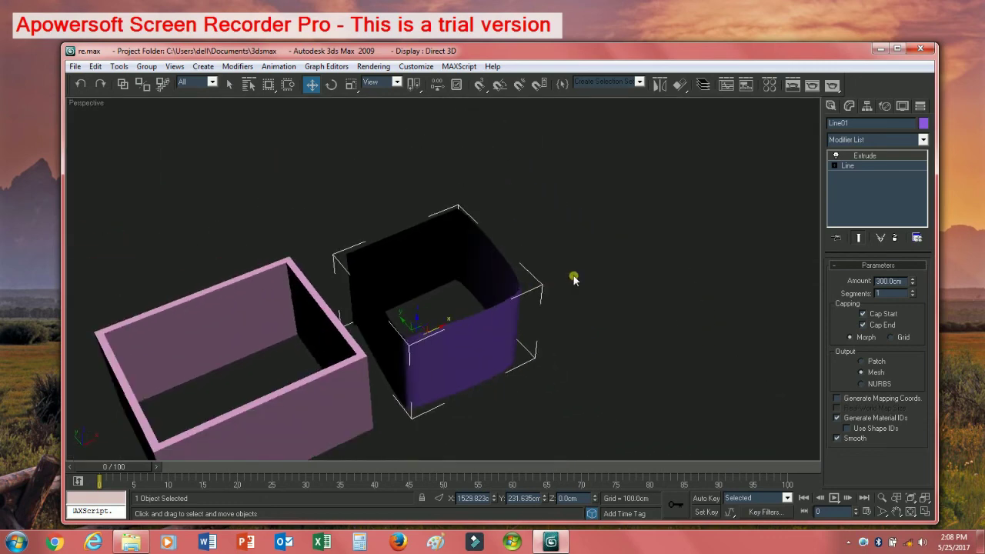
scroll(515, 292, "up", 3)
scroll(512, 300, "down", 4)
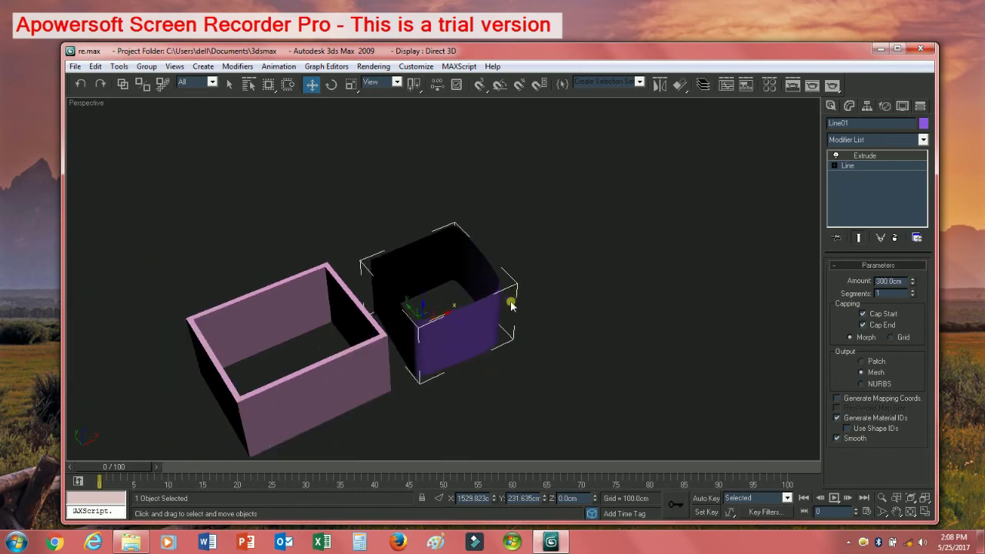
middle_click_drag(534, 302, 571, 300)
scroll(571, 300, "up", 2)
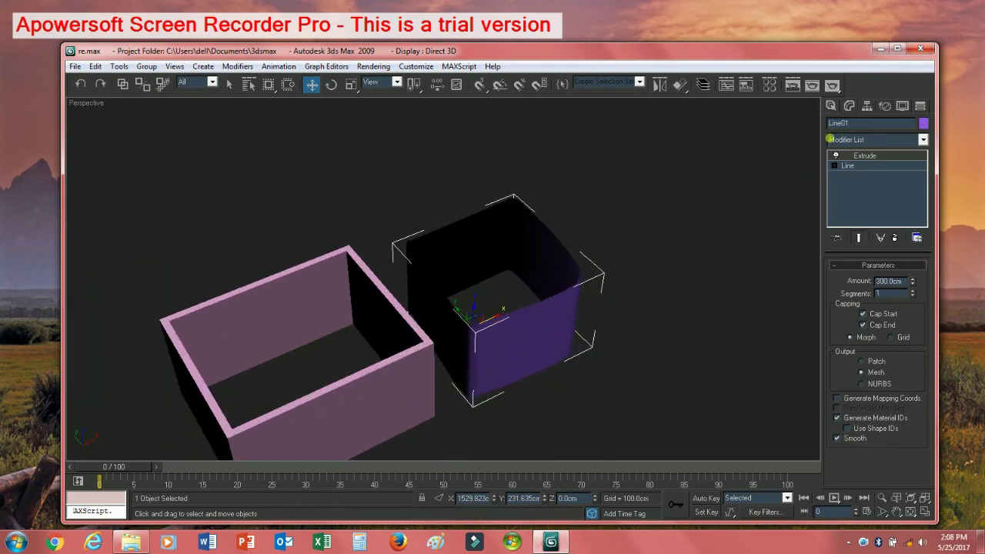
left_click(831, 106)
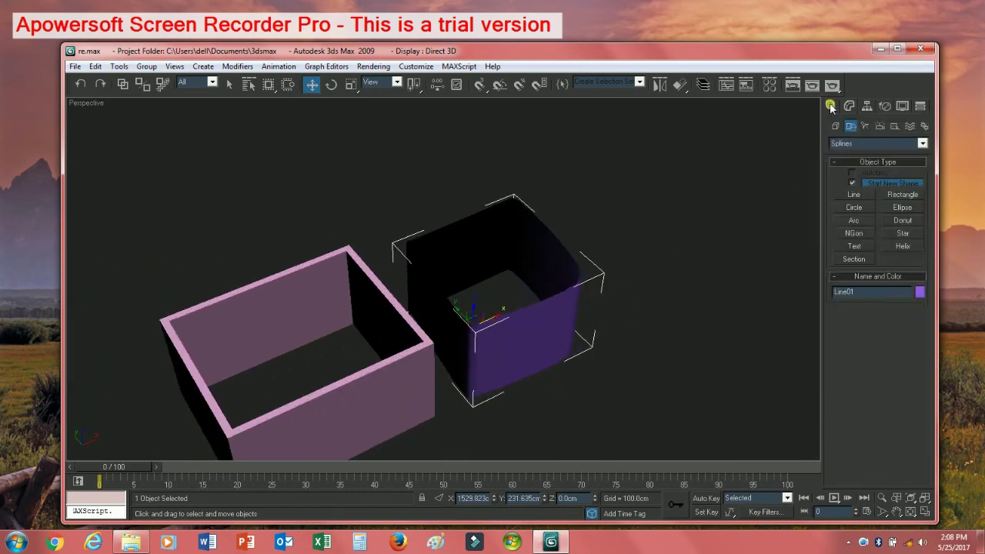
Draw a new rectangle right of the purple wall and convert it to an editable spline.
left_click(903, 196)
left_click_drag(647, 185, 682, 285)
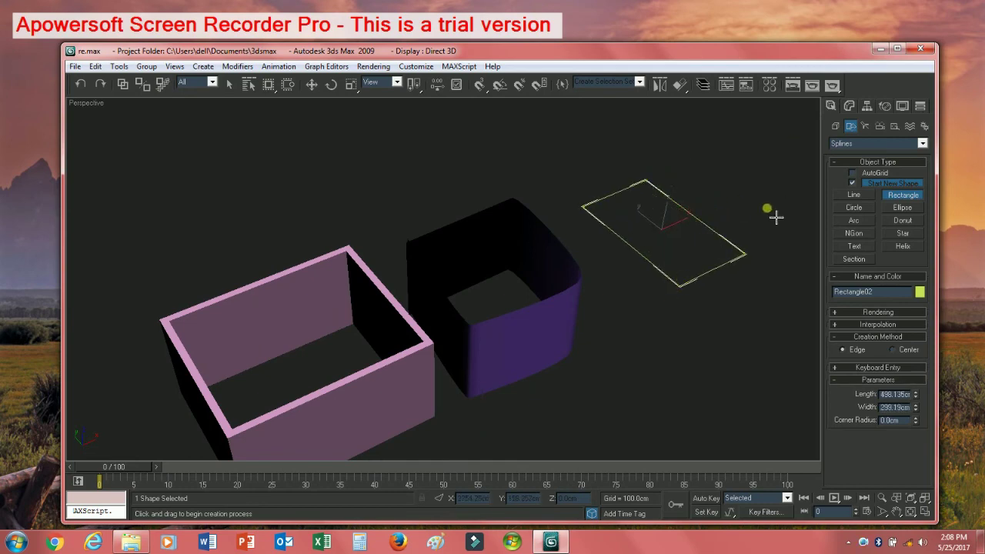
left_click(849, 106)
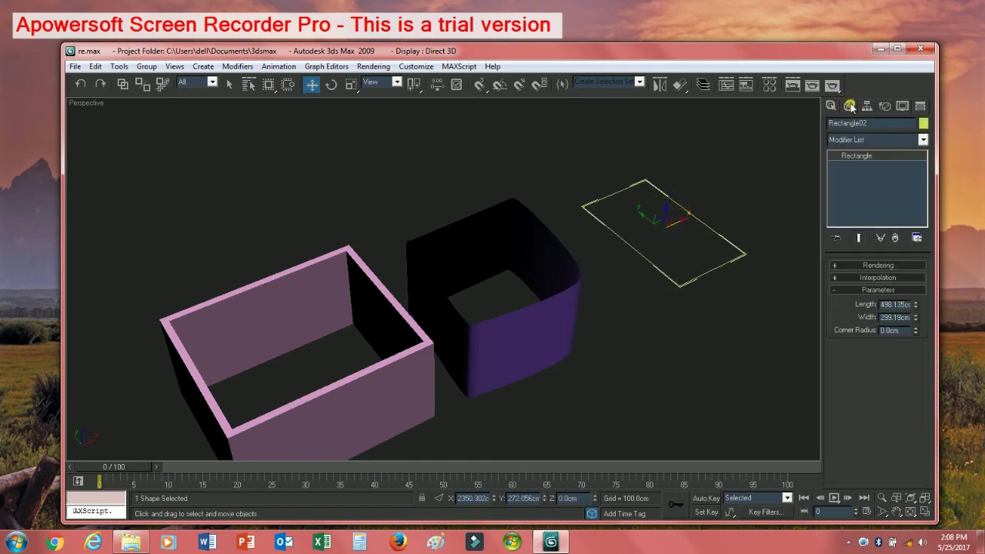
right_click(857, 156)
left_click(778, 161)
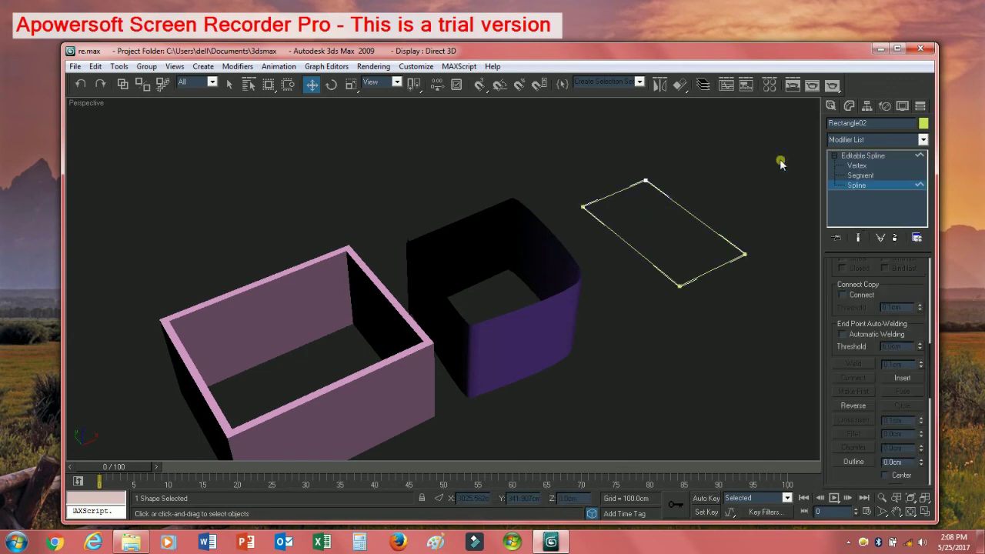
Apply the Extrude modifier to the new rectangle, making a solid green box.
left_click(873, 139)
key("e")
key("x")
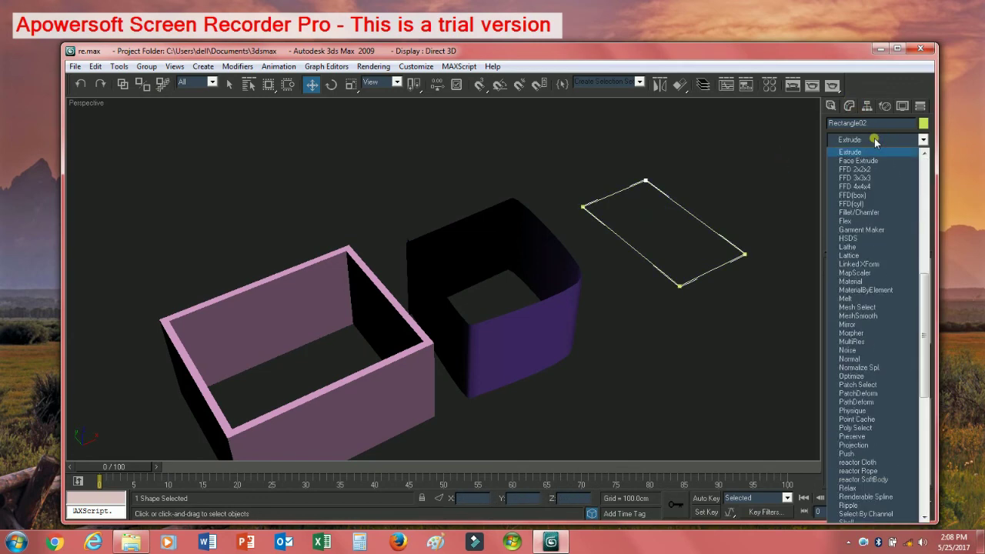
key("Return")
scroll(685, 261, "up", 3)
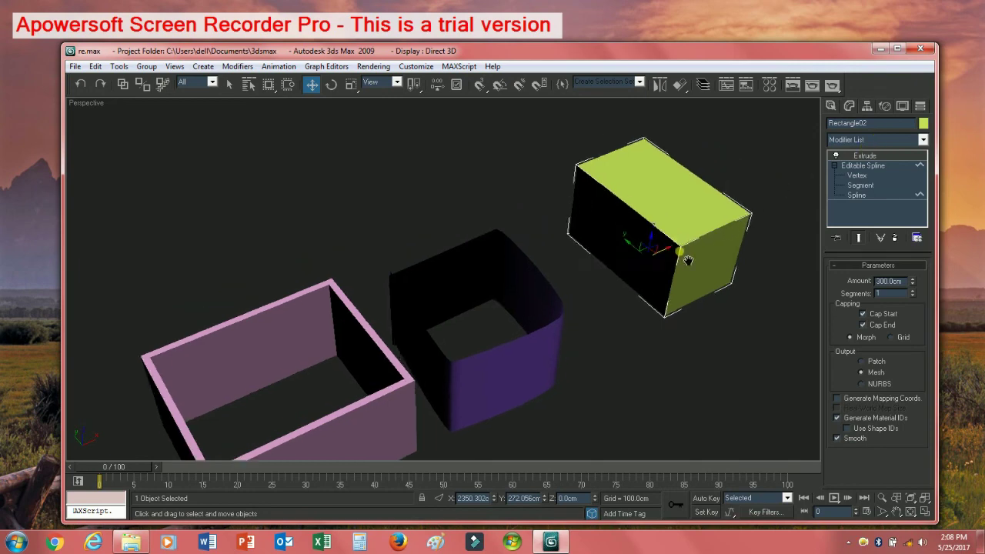
middle_click_drag(696, 263, 590, 295)
scroll(590, 295, "up", 1)
scroll(590, 294, "down", 2)
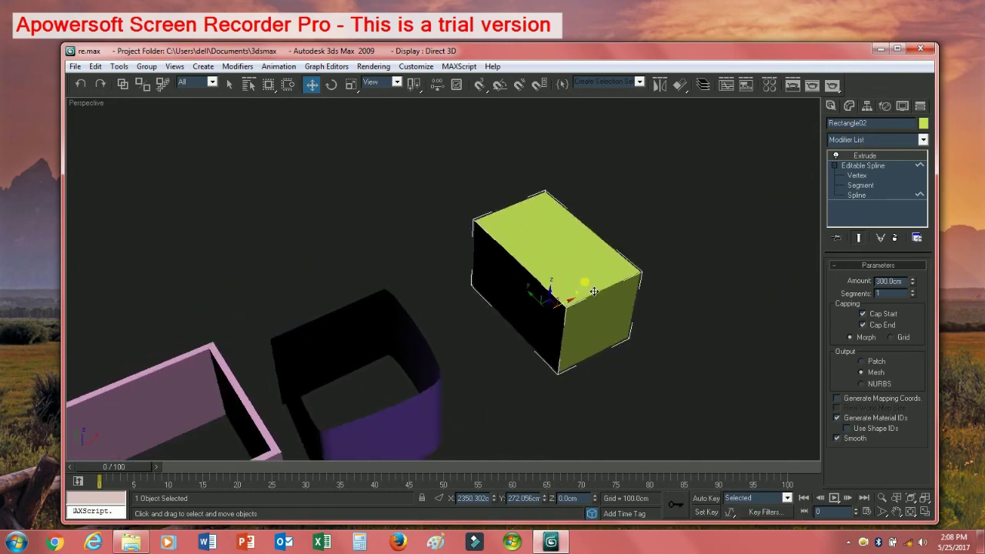
scroll(607, 318, "down", 1)
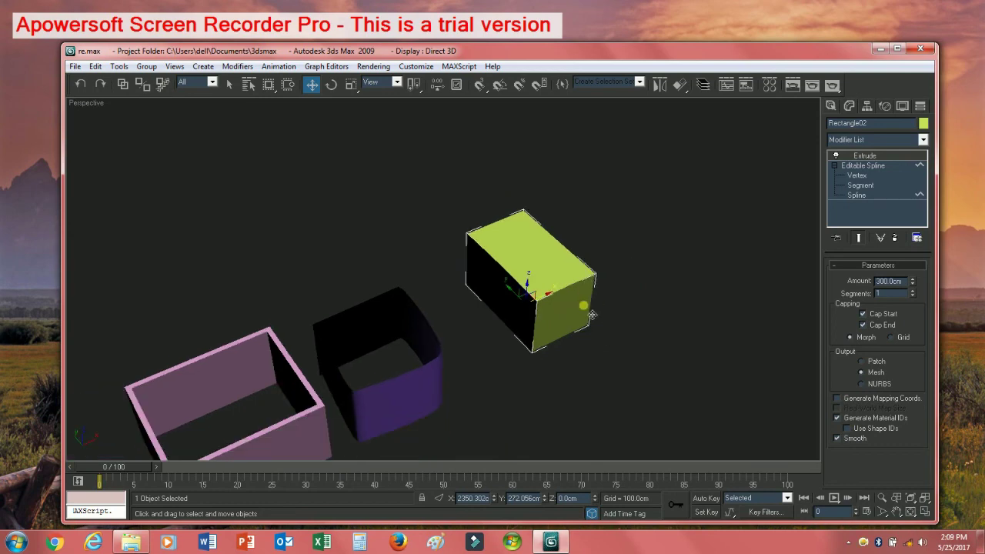
scroll(590, 314, "up", 4)
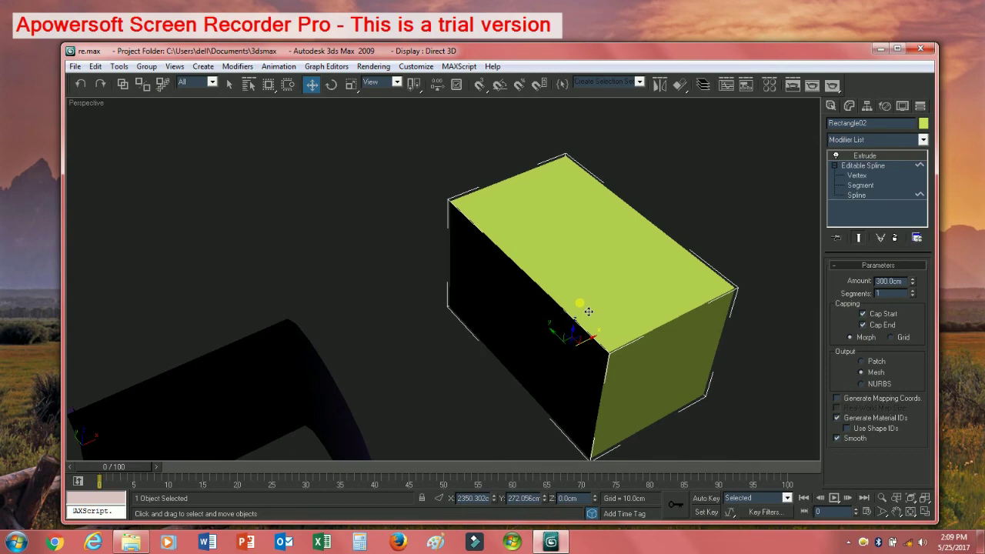
scroll(589, 311, "down", 4)
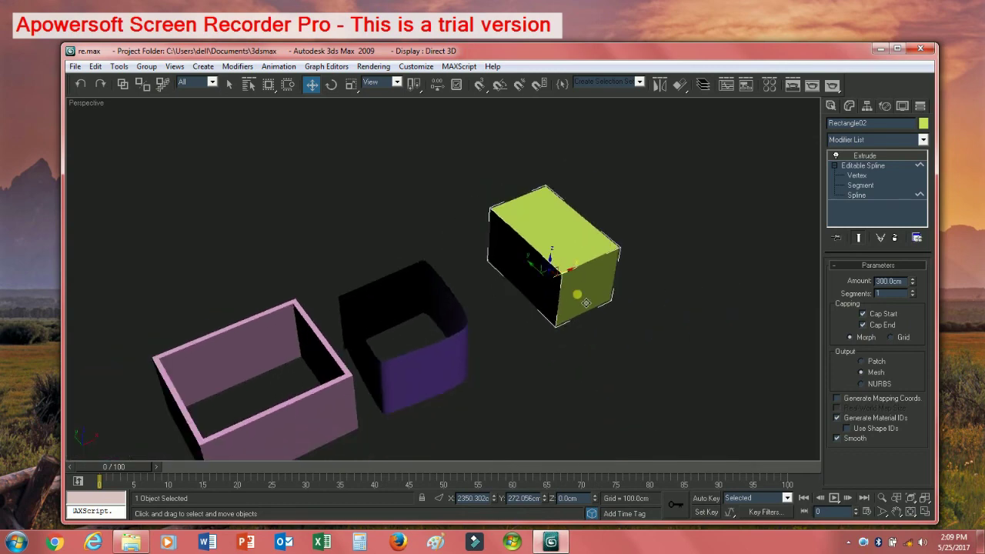
scroll(588, 312, "up", 4)
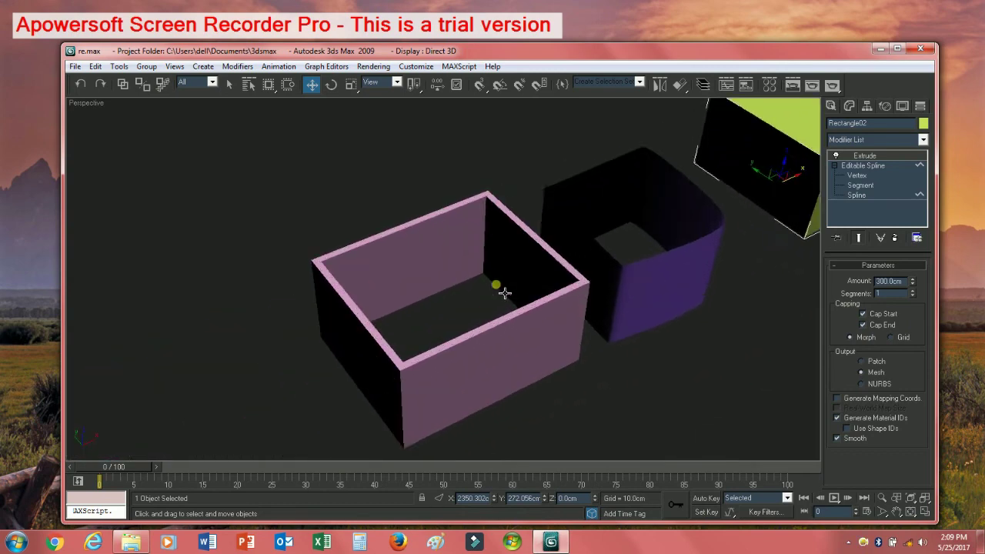
scroll(516, 273, "up", 2)
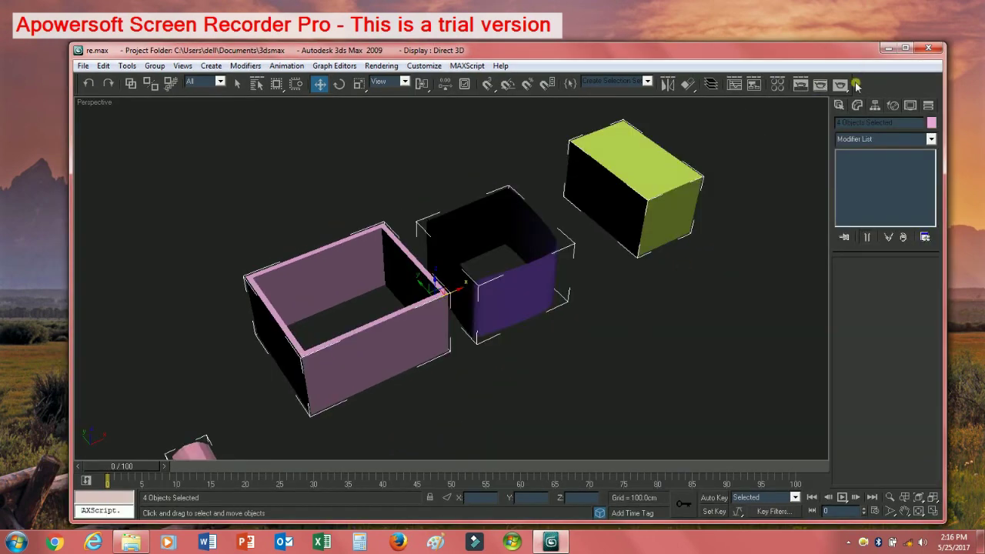
In four viewports, draw a straight vertical Line02 in Top view between the purple shape and green box.
left_click(839, 105)
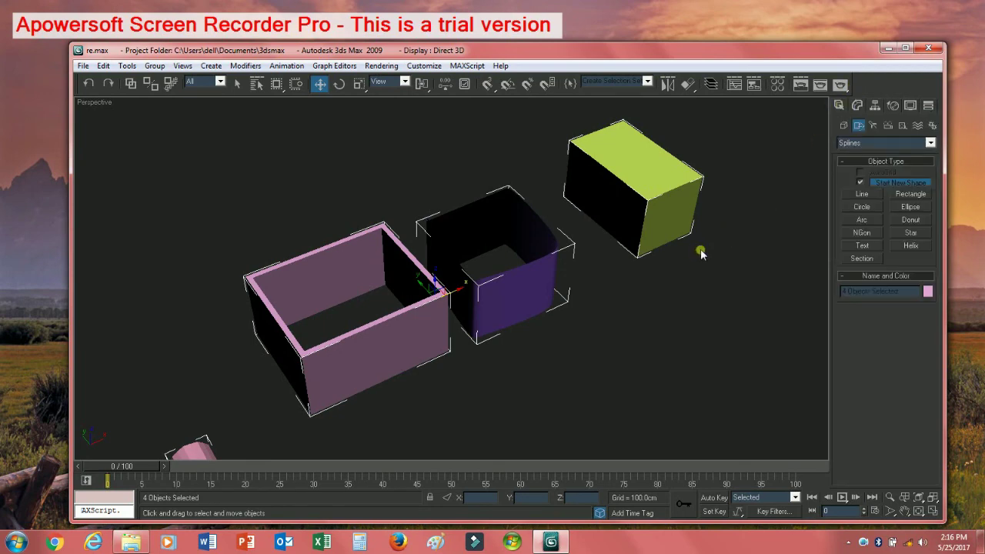
key("alt+w")
left_click(868, 195)
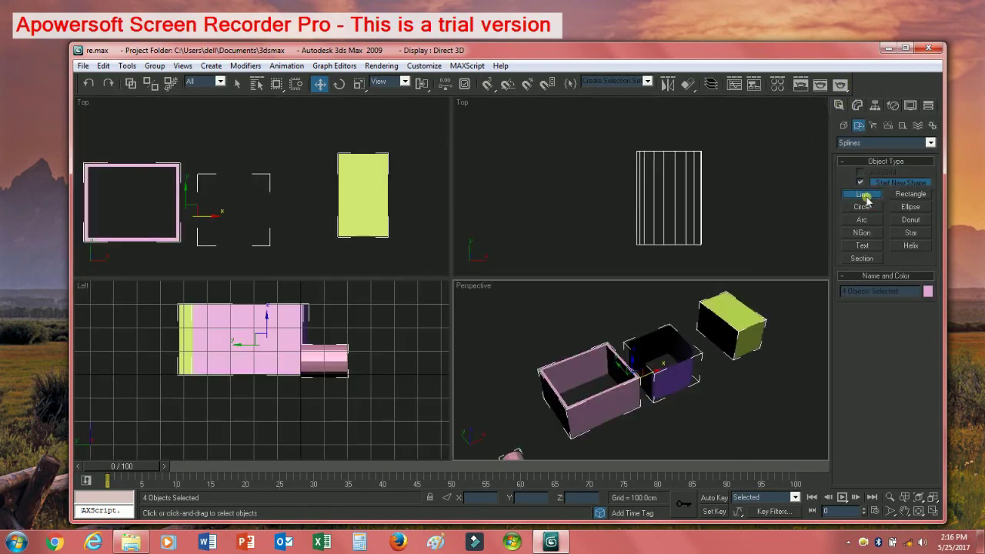
middle_click_drag(315, 198, 329, 213)
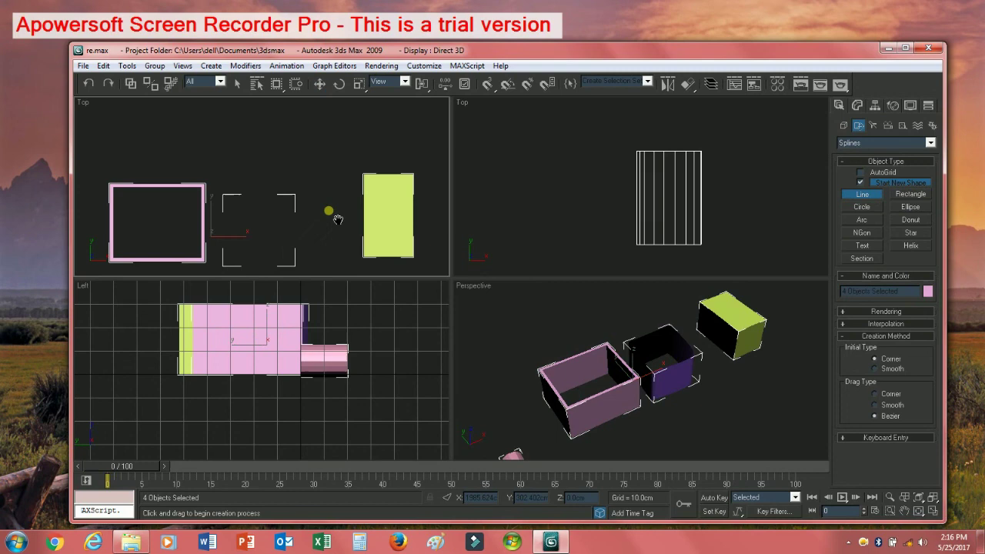
left_click(330, 135)
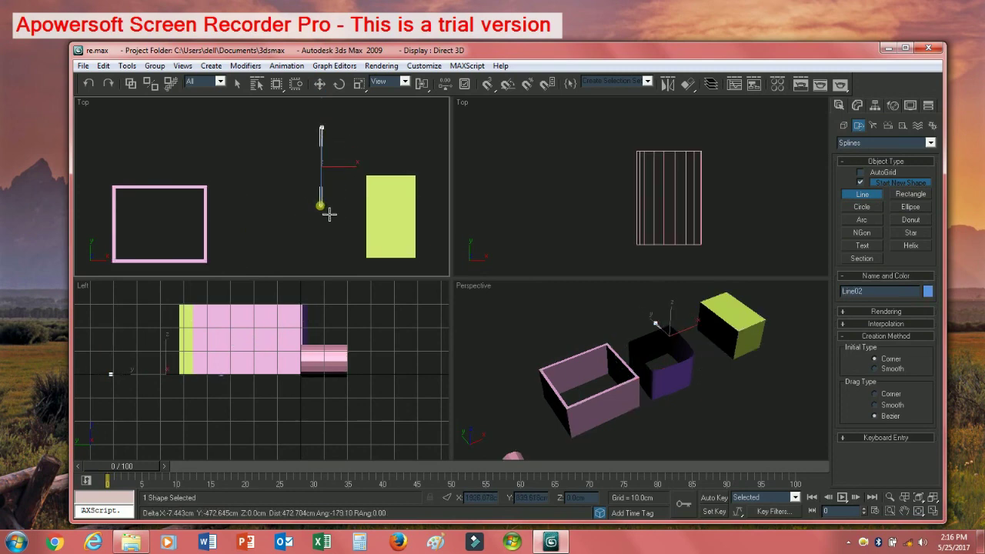
left_click(329, 214)
right_click(328, 214)
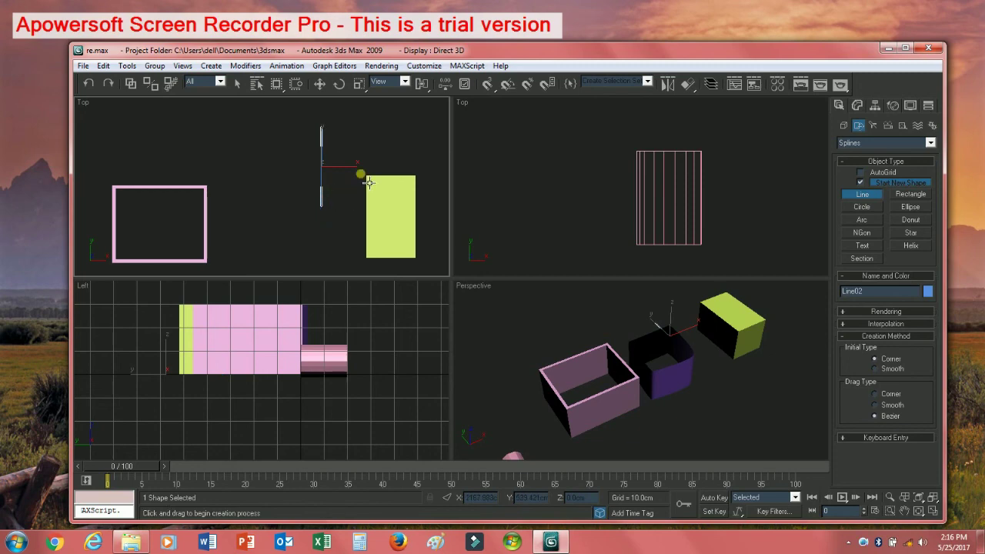
Outline Line02 at spline level with a width of 40, making a thin closed strip.
left_click(855, 106)
left_click(841, 155)
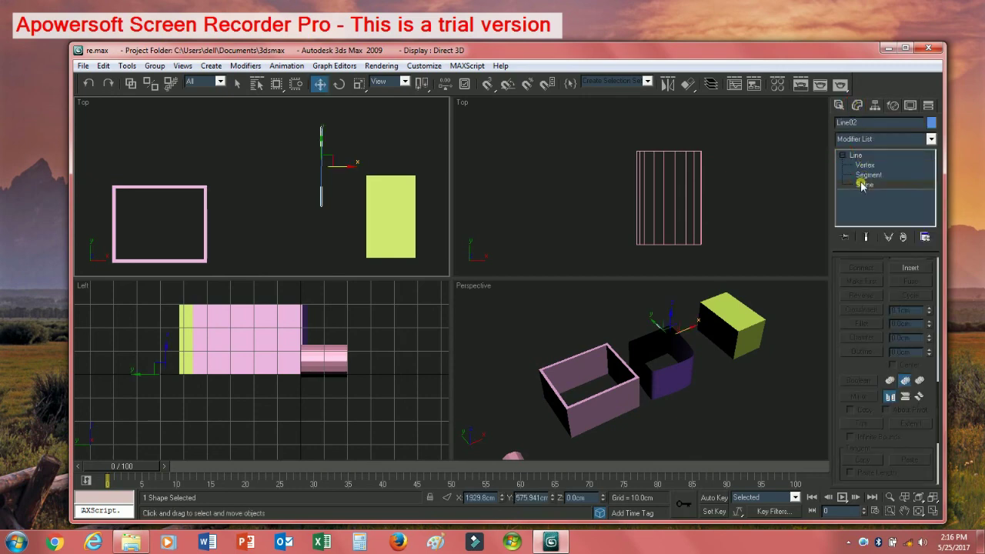
left_click(862, 184)
left_click(871, 351)
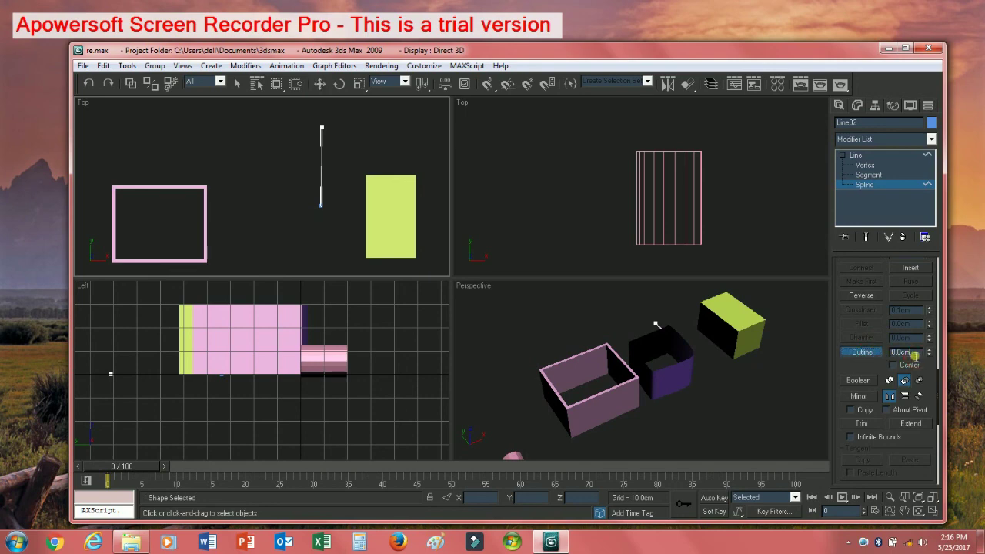
left_click_drag(914, 355, 893, 359)
type("40")
key("Return")
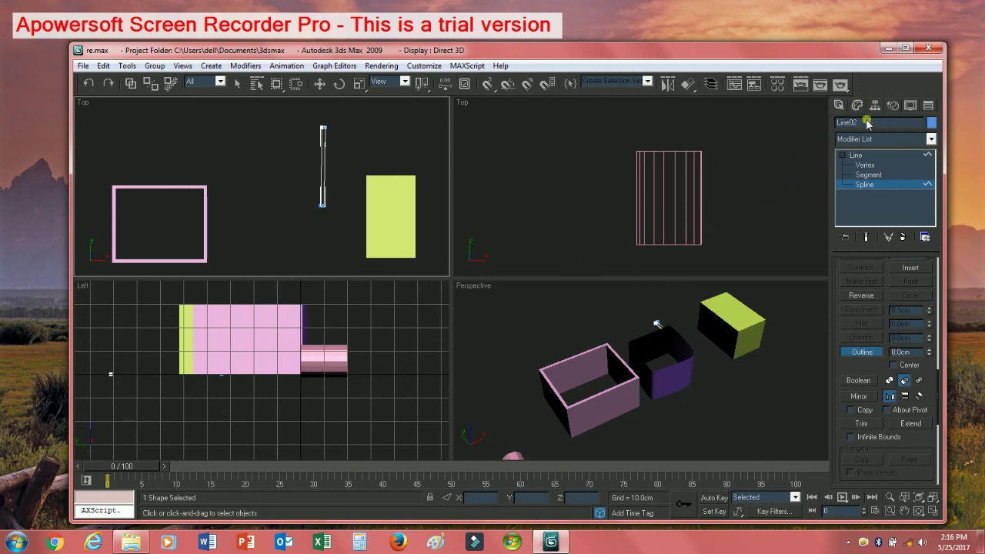
Extrude the outlined Line02 with an amount of 300 cm.
left_click(882, 139)
type("ex")
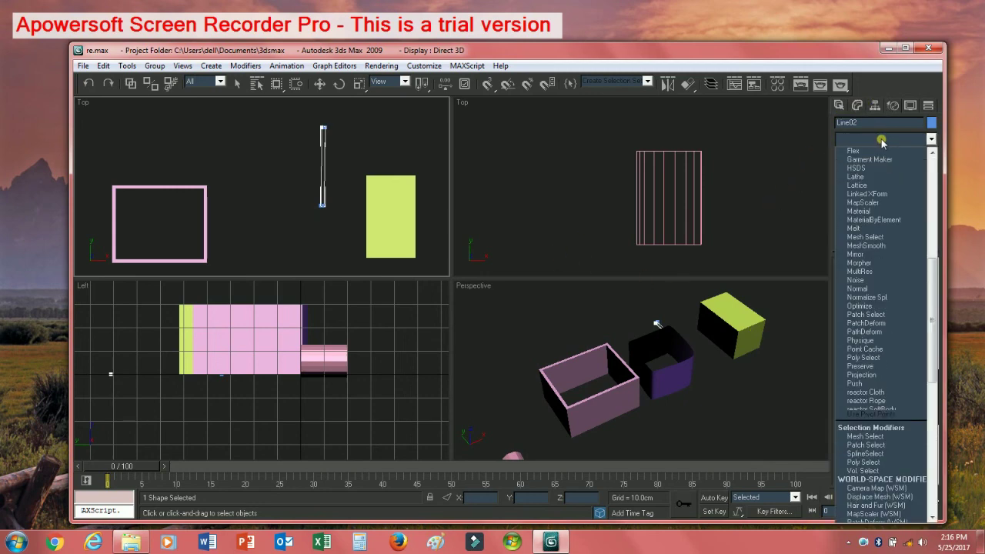
key("Return")
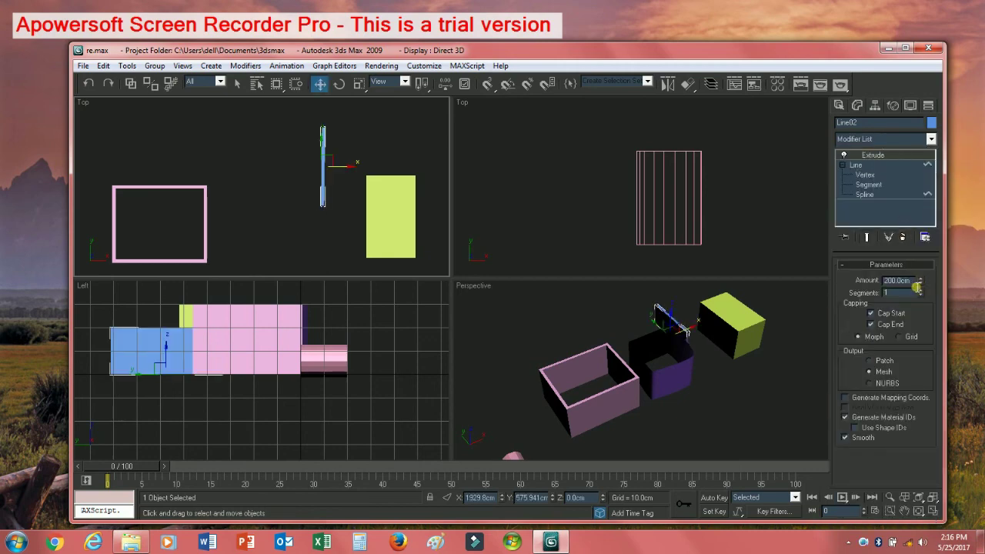
left_click_drag(911, 280, 874, 280)
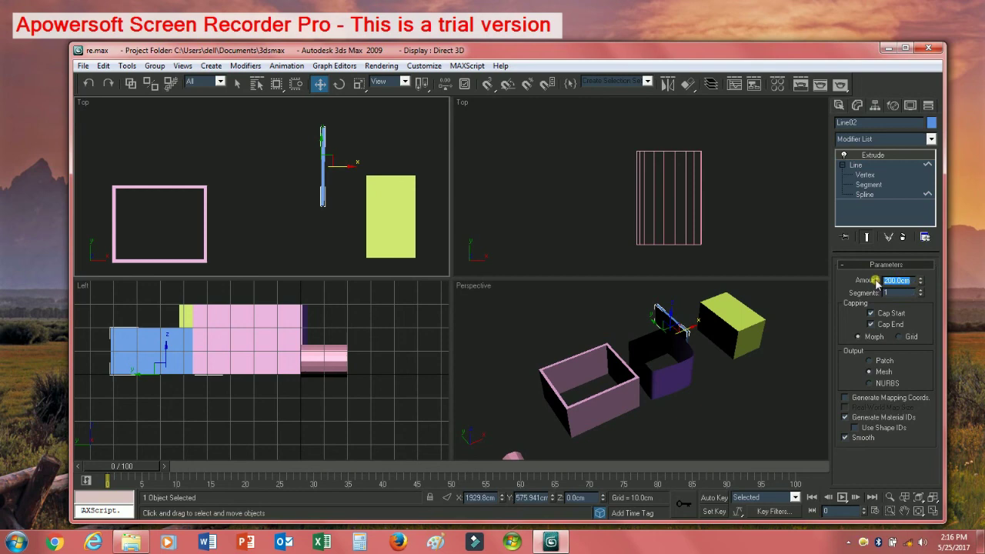
type("300")
key("Tab")
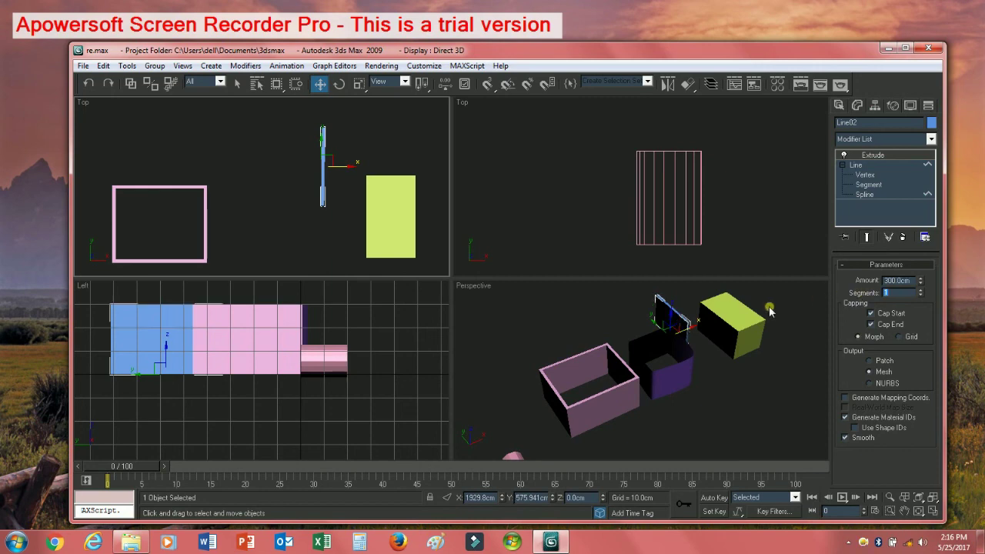
Maximize Perspective and move Line02's wall against the purple shape, to about X 1572 cm.
scroll(671, 341, "up", 5)
scroll(671, 341, "up", 3)
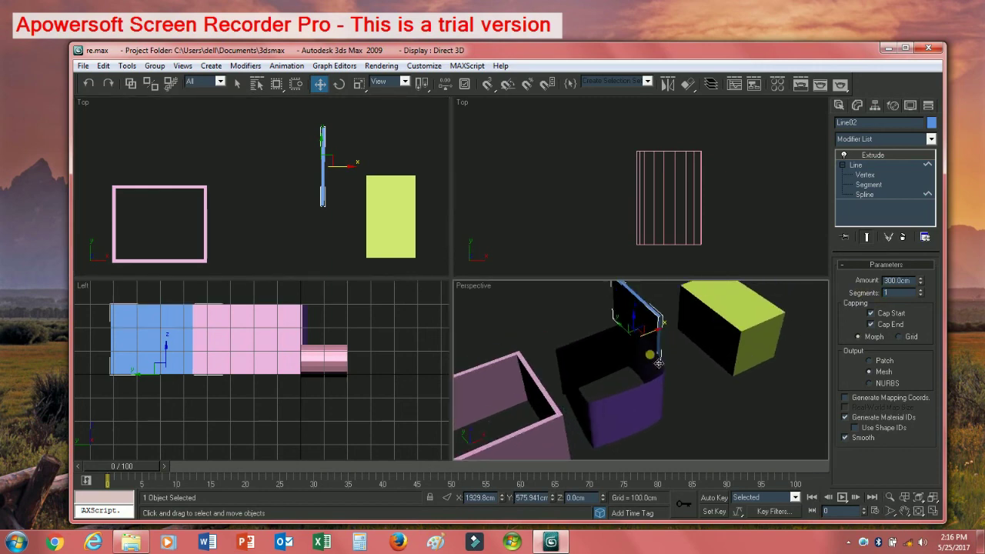
key("alt+w")
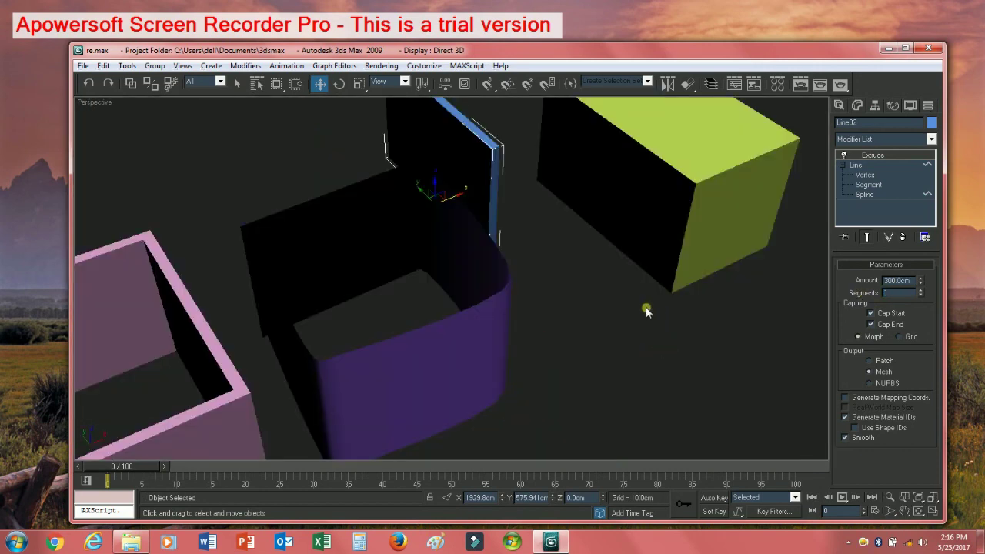
scroll(615, 362, "up", 2)
scroll(516, 103, "up", 3)
mouse_move(480, 170)
left_mouse_down()
mouse_move(488, 208)
mouse_move(552, 218)
mouse_move(457, 226)
mouse_move(477, 172)
left_mouse_up()
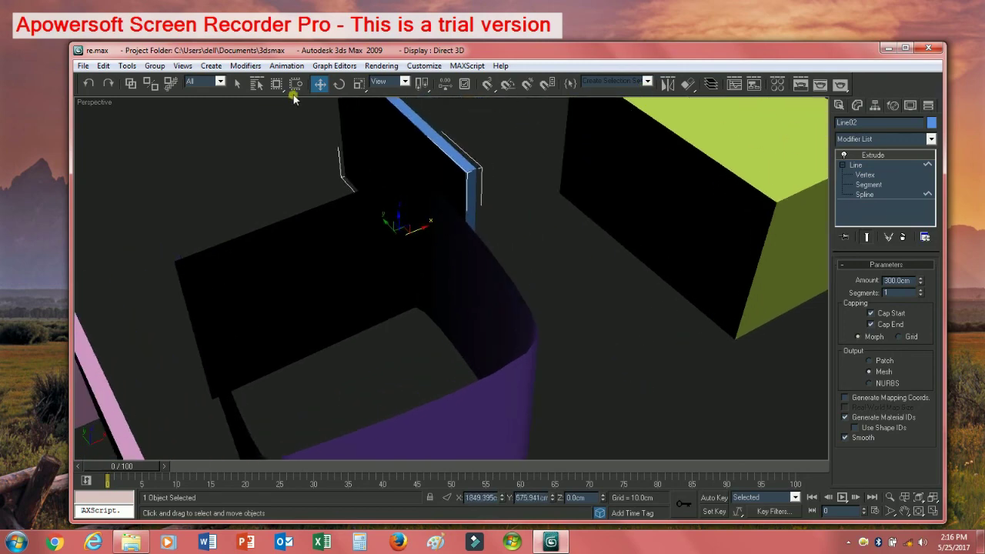
left_click_drag(385, 132, 319, 275)
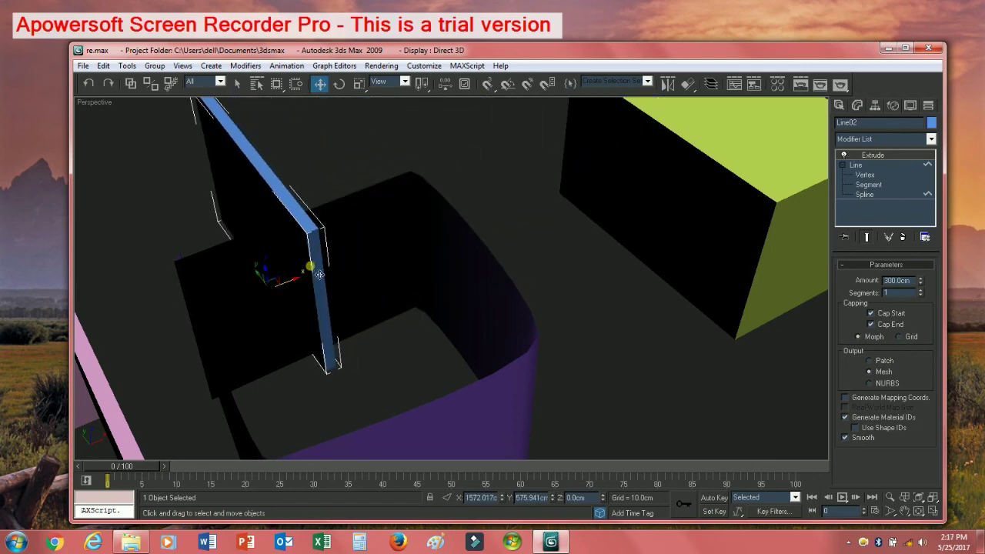